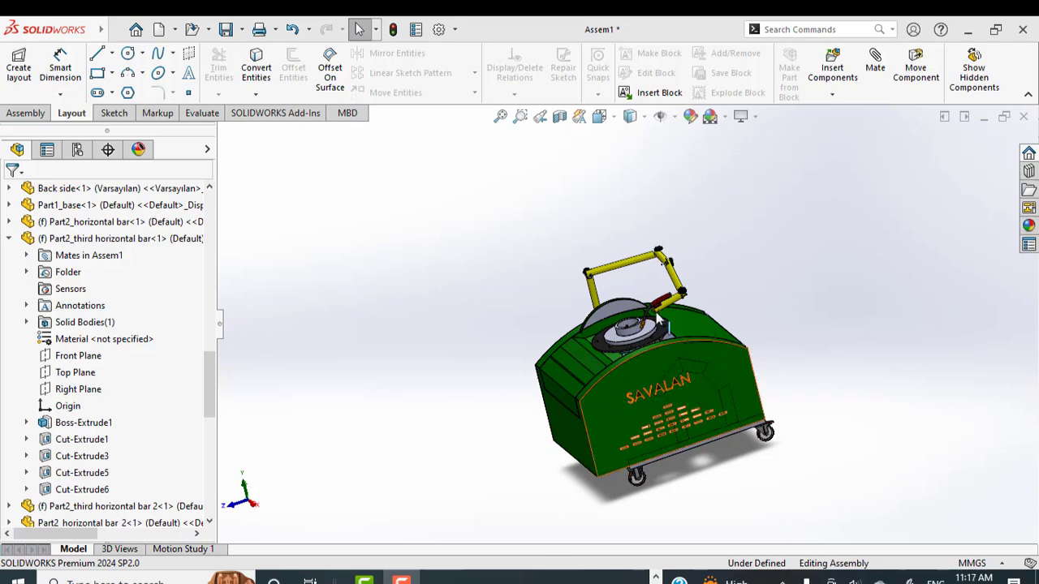
Examine the yellow torch-holder arm of the welding positioner, including its knob joints and the mount on the base.
{"action": "scroll", "coordinate": [708, 364], "scroll_direction": "up", "scroll_amount": 6}
{"action": "scroll", "coordinate": [643, 371], "scroll_direction": "up", "scroll_amount": 8}
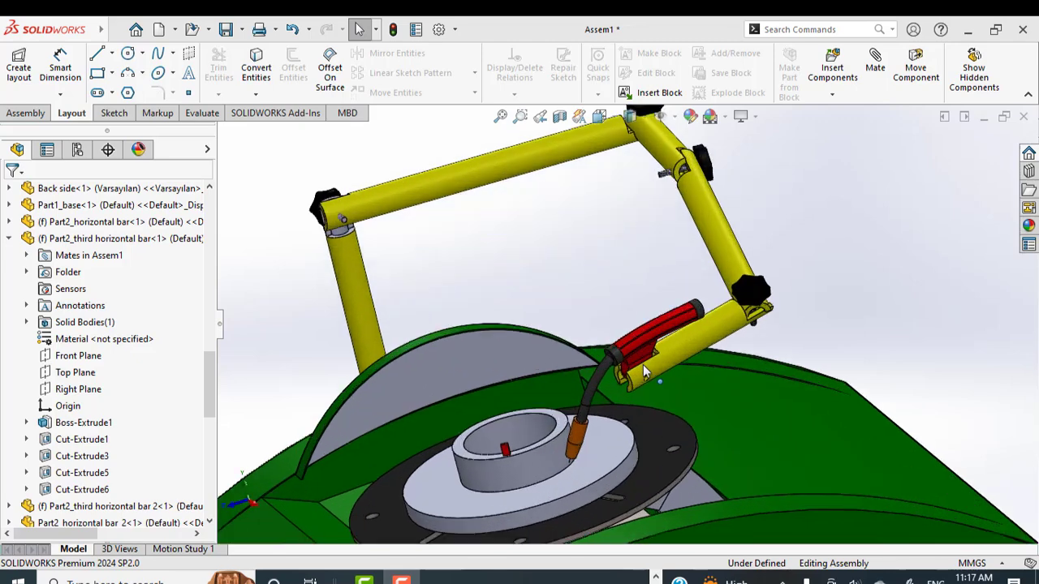
{"action": "scroll", "coordinate": [685, 305], "scroll_direction": "down", "scroll_amount": 3}
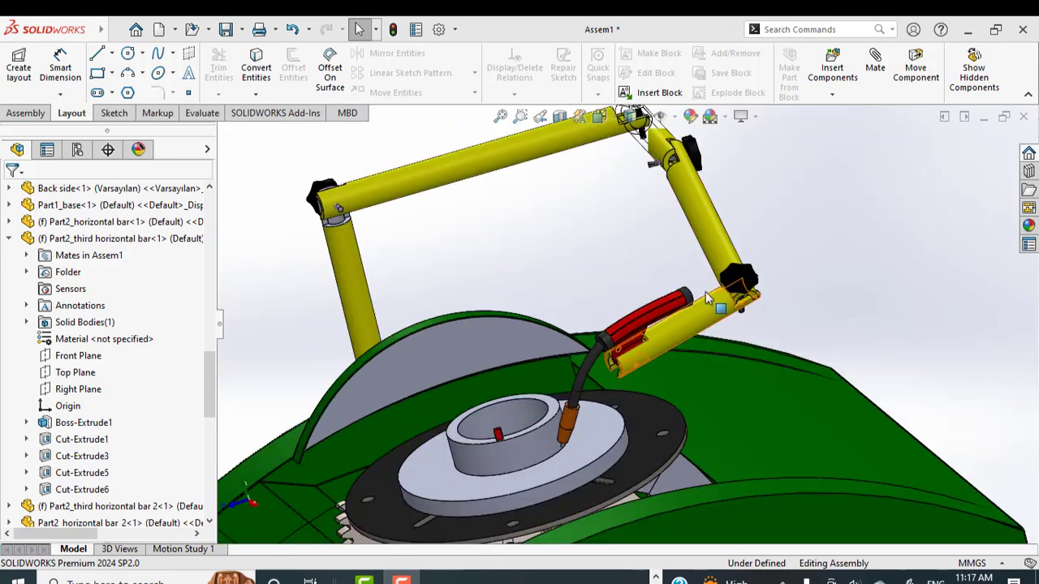
{"action": "scroll", "coordinate": [703, 203], "scroll_direction": "up", "scroll_amount": 2}
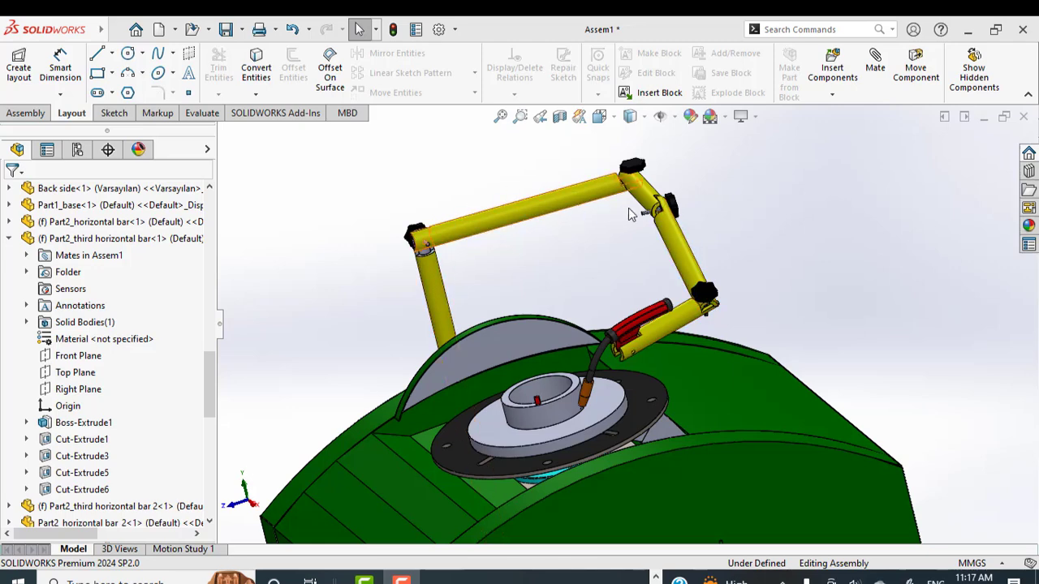
{"action": "scroll", "coordinate": [667, 294], "scroll_direction": "up", "scroll_amount": 3}
{"action": "middle_click_drag", "start_coordinate": [667, 294], "coordinate": [568, 280]}
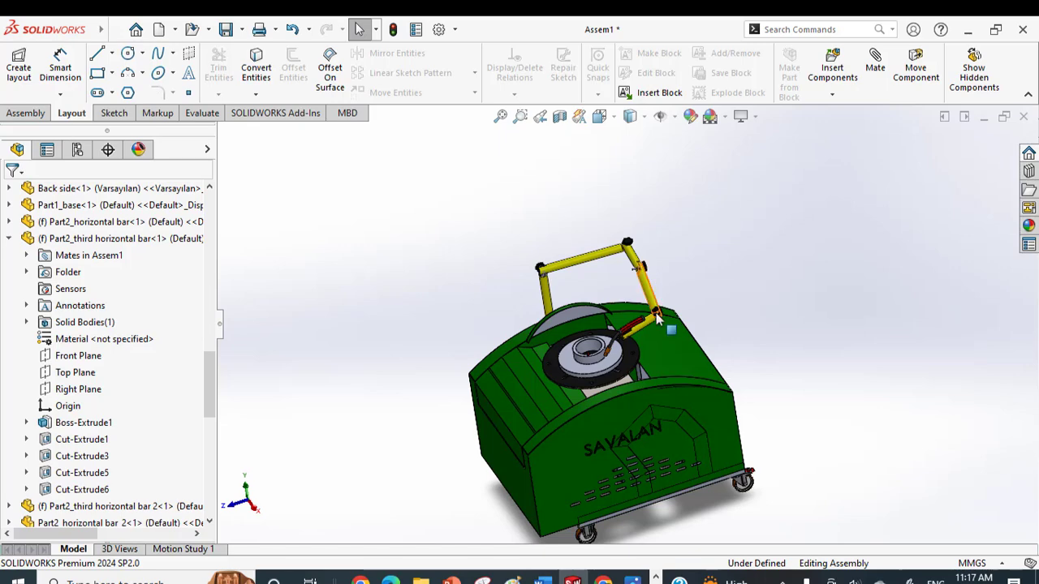
{"action": "middle_click_drag", "start_coordinate": [644, 318], "coordinate": [565, 438]}
{"action": "scroll", "coordinate": [689, 366], "scroll_direction": "down", "scroll_amount": 6}
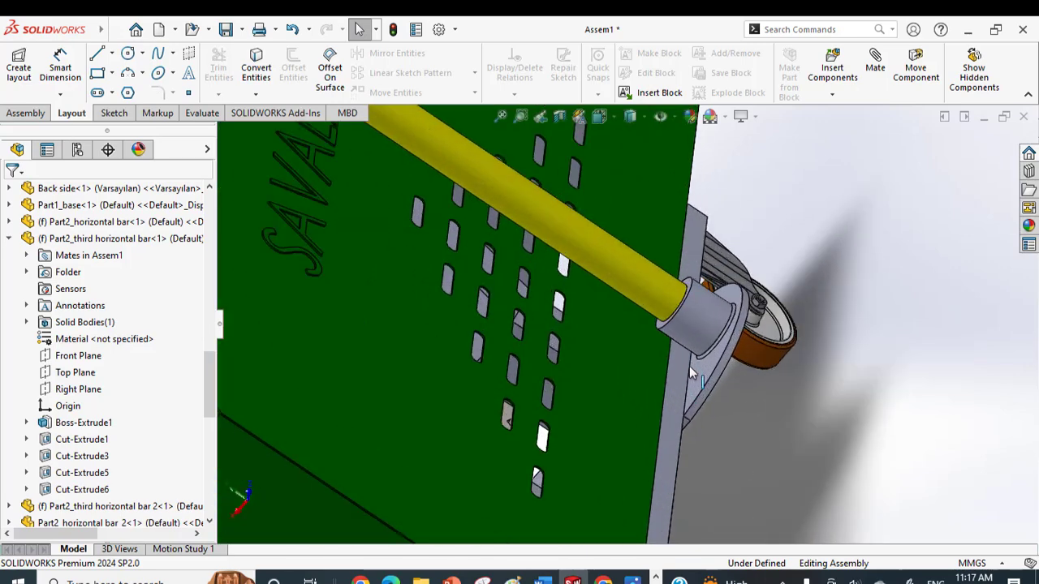
{"action": "scroll", "coordinate": [689, 366], "scroll_direction": "up", "scroll_amount": 3}
{"action": "middle_click_drag", "start_coordinate": [679, 370], "coordinate": [743, 390]}
{"action": "mouse_move", "coordinate": [610, 150]}
{"action": "left_mouse_down"}
{"action": "mouse_move", "coordinate": [649, 236]}
{"action": "mouse_move", "coordinate": [620, 298]}
{"action": "mouse_move", "coordinate": [609, 186]}
{"action": "mouse_move", "coordinate": [591, 145]}
{"action": "left_mouse_up"}
{"action": "scroll", "coordinate": [591, 144], "scroll_direction": "down", "scroll_amount": 3}
{"action": "scroll", "coordinate": [690, 252], "scroll_direction": "up", "scroll_amount": 2}
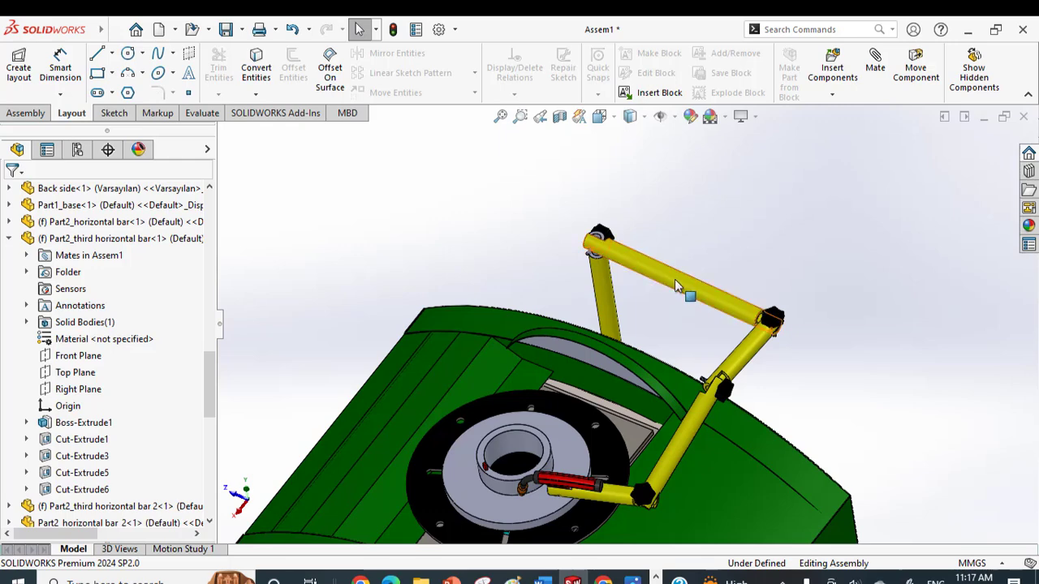
{"action": "scroll", "coordinate": [689, 442], "scroll_direction": "up", "scroll_amount": 3}
{"action": "scroll", "coordinate": [686, 445], "scroll_direction": "down", "scroll_amount": 2}
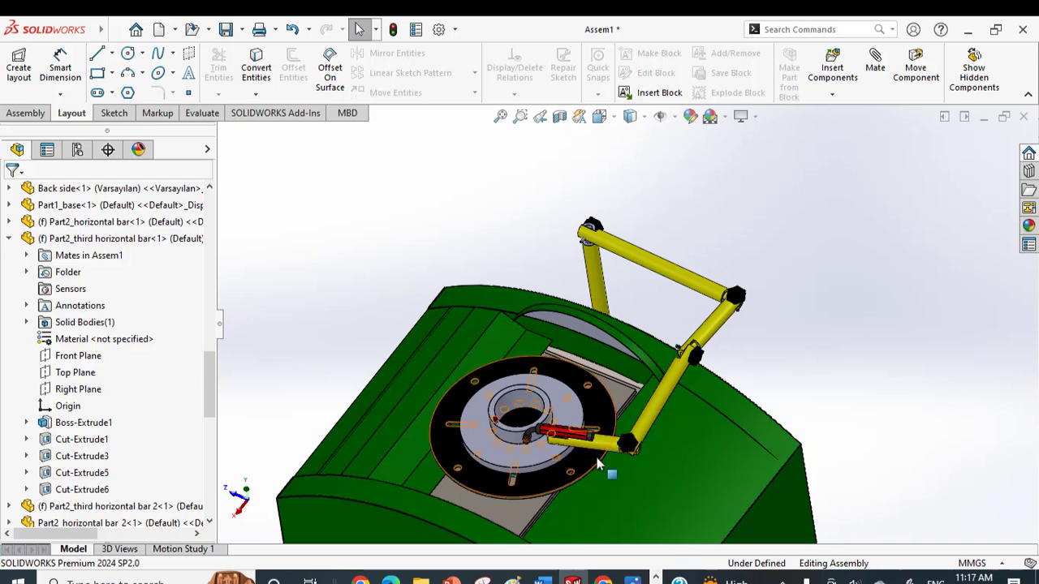
Examine the welding torch on the arm's end, its tip at the joint between the samples, and the red block on the ring.
{"action": "scroll", "coordinate": [560, 447], "scroll_direction": "down", "scroll_amount": 5}
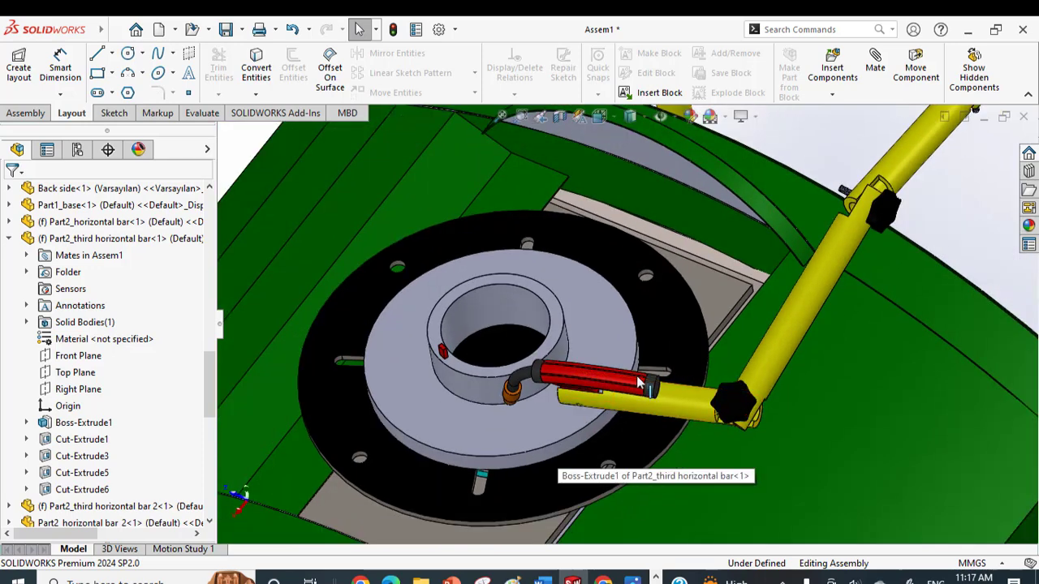
{"action": "middle_click_drag", "start_coordinate": [568, 428], "coordinate": [616, 349]}
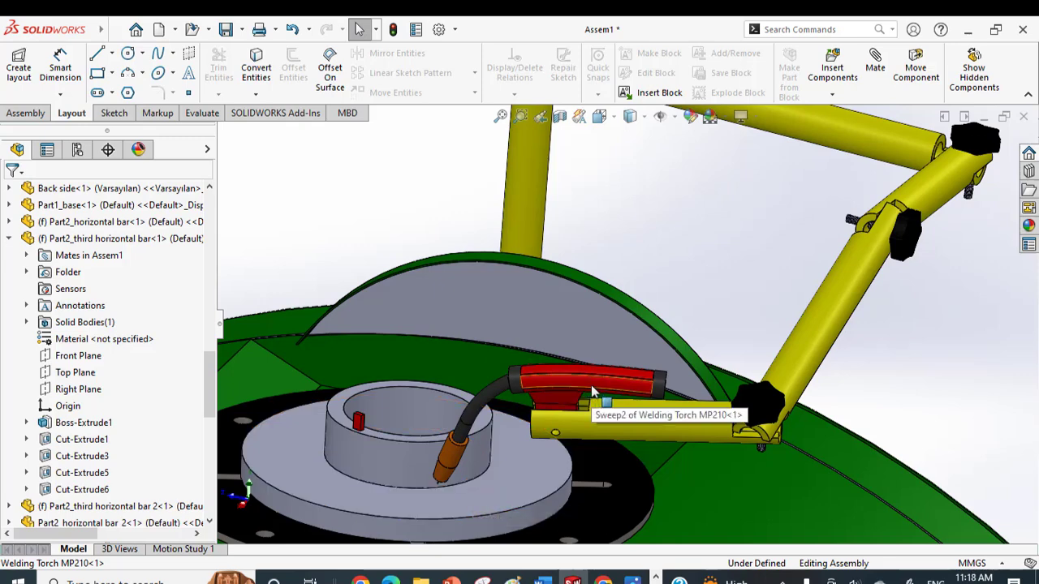
{"action": "scroll", "coordinate": [593, 392], "scroll_direction": "down", "scroll_amount": 3}
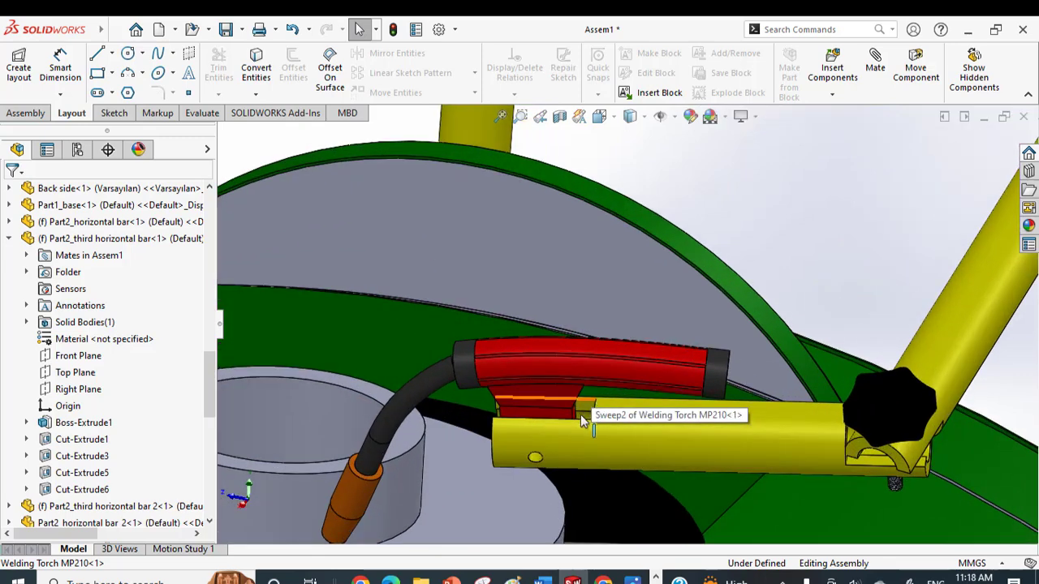
{"action": "scroll", "coordinate": [592, 392], "scroll_direction": "up", "scroll_amount": 3}
{"action": "scroll", "coordinate": [461, 454], "scroll_direction": "down", "scroll_amount": 2}
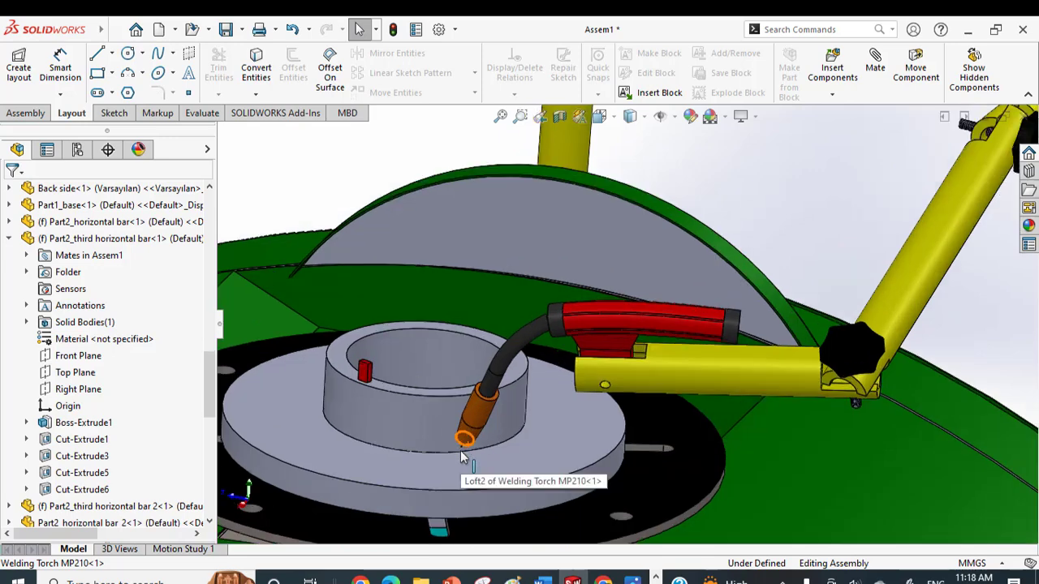
{"action": "scroll", "coordinate": [471, 446], "scroll_direction": "down", "scroll_amount": 2}
{"action": "scroll", "coordinate": [477, 440], "scroll_direction": "down", "scroll_amount": 4}
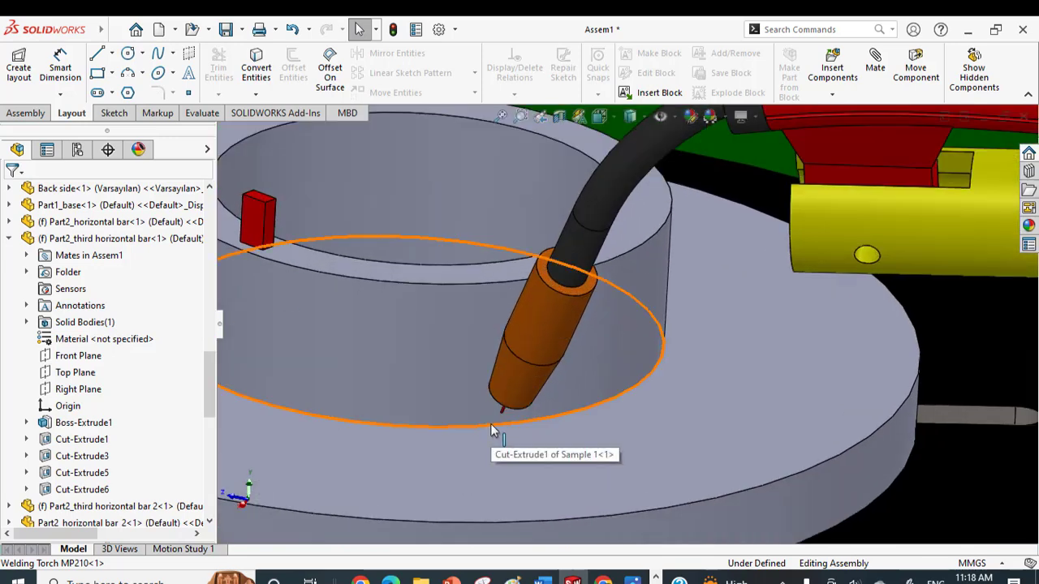
{"action": "scroll", "coordinate": [491, 430], "scroll_direction": "up", "scroll_amount": 3}
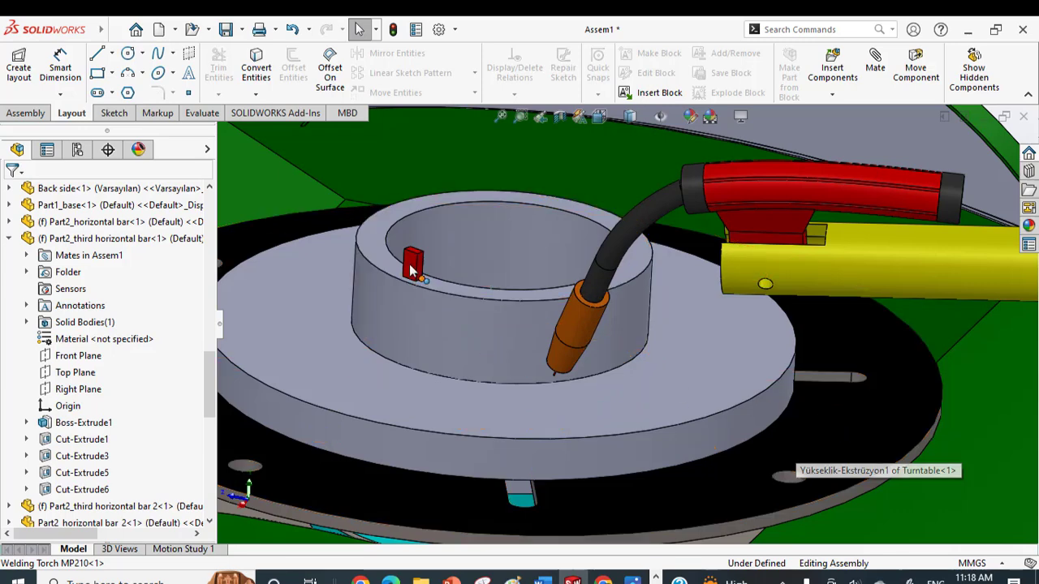
{"action": "scroll", "coordinate": [420, 268], "scroll_direction": "up", "scroll_amount": 3}
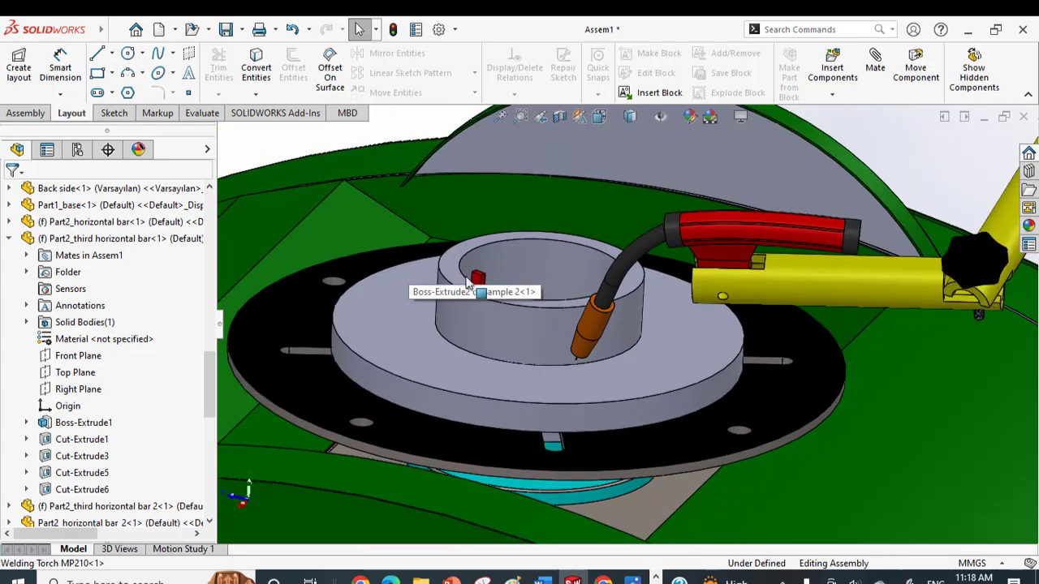
{"action": "scroll", "coordinate": [509, 282], "scroll_direction": "down", "scroll_amount": 2}
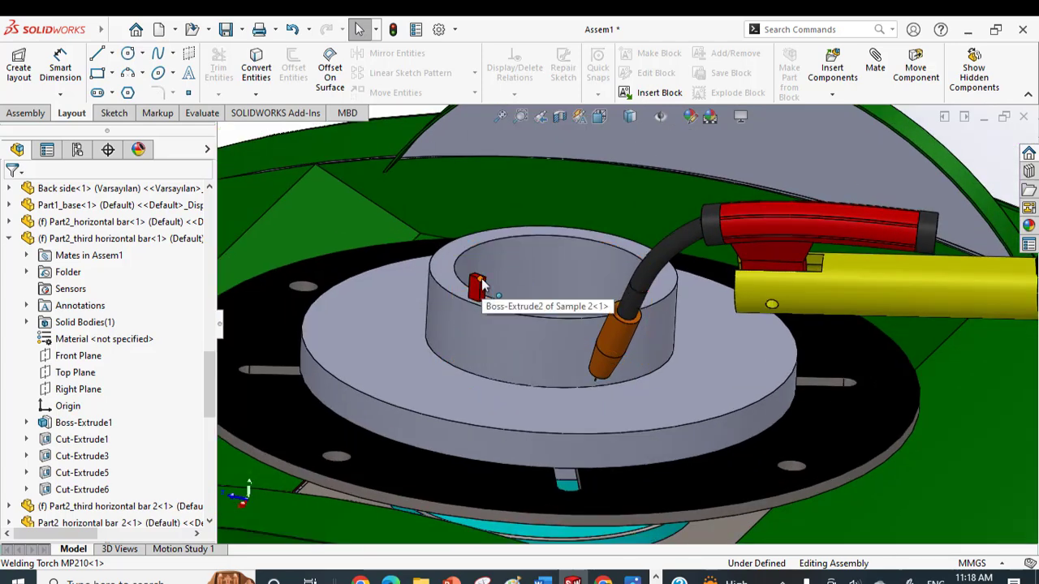
Rotate the turntable and mounted samples in two moves, bringing the red block on the ring closer to the torch tip.
{"action": "left_click", "coordinate": [475, 271]}
{"action": "left_click_drag", "start_coordinate": [474, 271], "coordinate": [480, 308]}
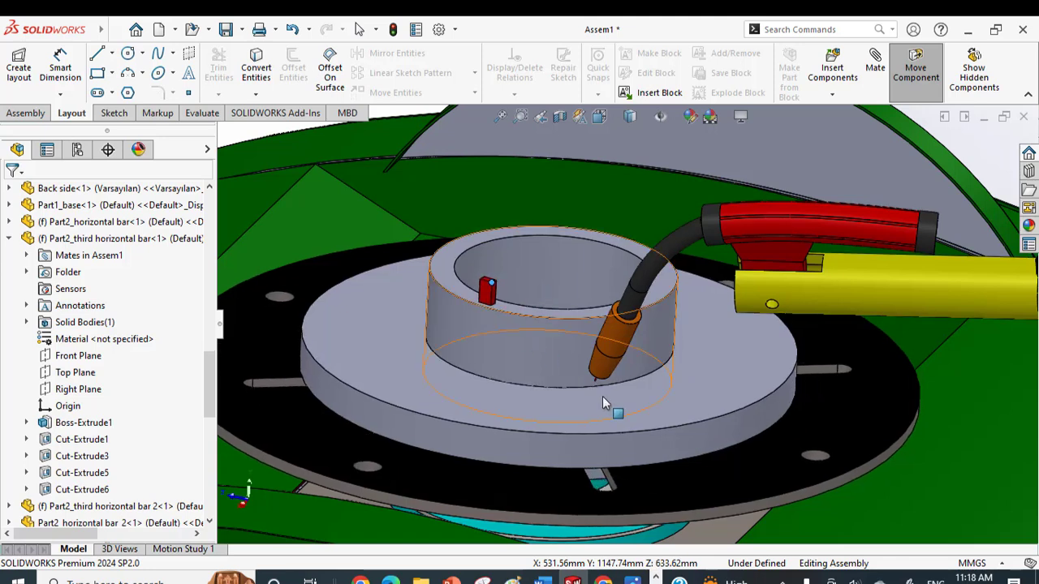
{"action": "key", "text": "Escape"}
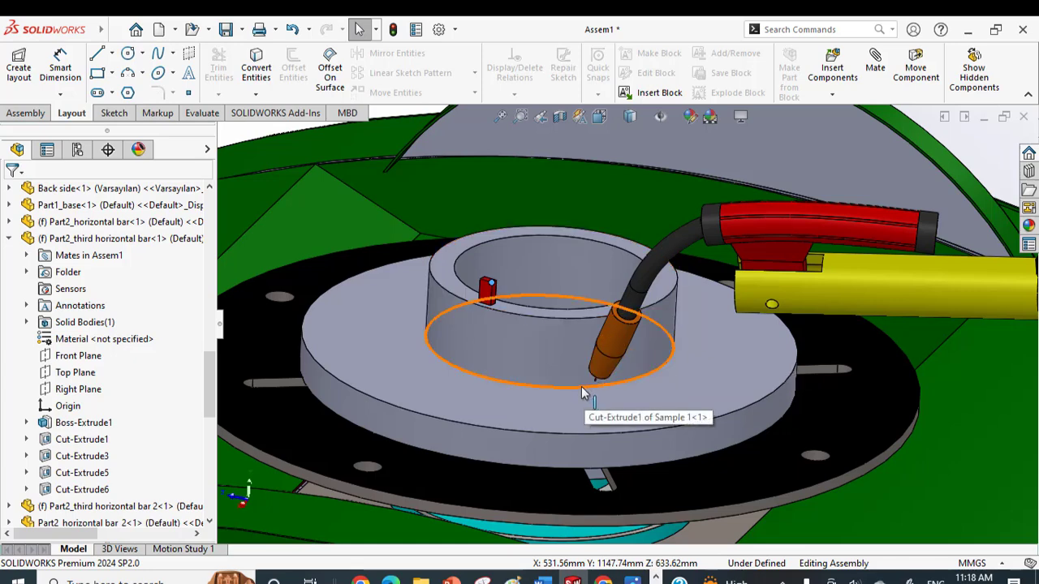
{"action": "left_click", "coordinate": [493, 289]}
{"action": "left_click_drag", "start_coordinate": [493, 288], "coordinate": [556, 340]}
{"action": "key", "text": "Escape"}
{"action": "scroll", "coordinate": [556, 341], "scroll_direction": "up", "scroll_amount": 3}
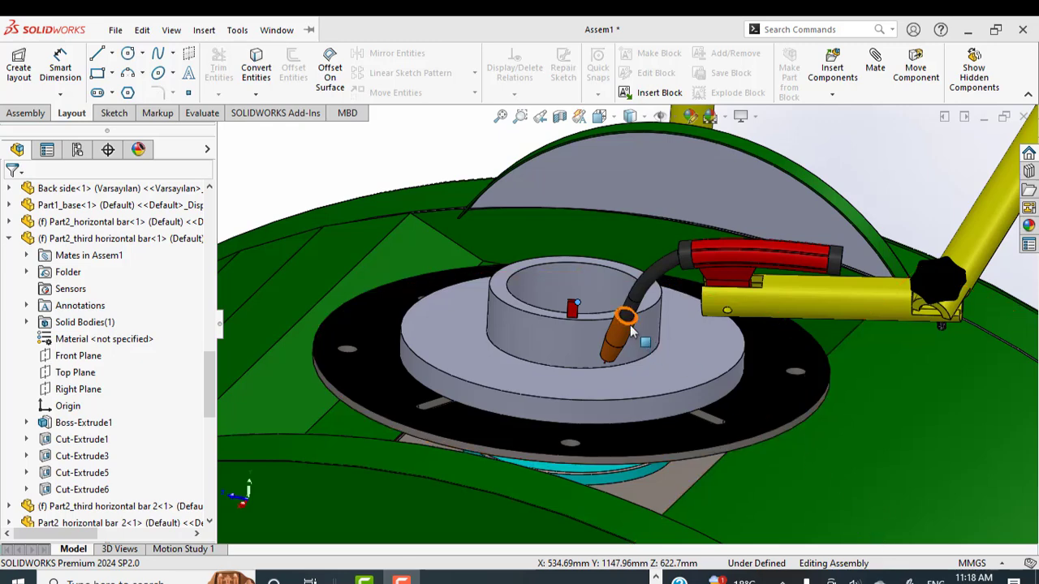
Add a 5 mm weld bead along the circular edge where the ring meets the flange, using the Weld Path selection.
{"action": "left_click", "coordinate": [34, 116]}
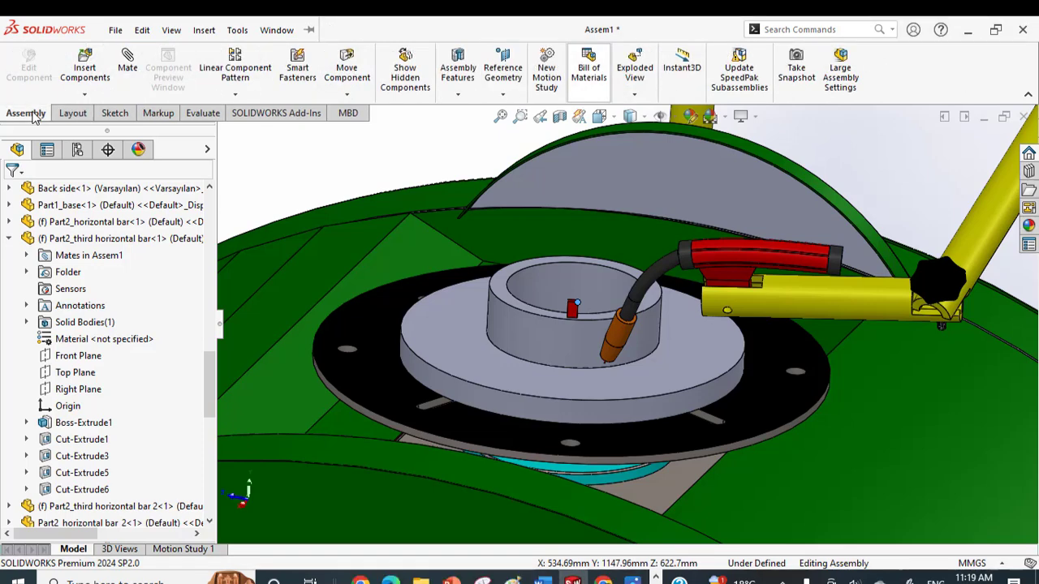
{"action": "left_click", "coordinate": [453, 98]}
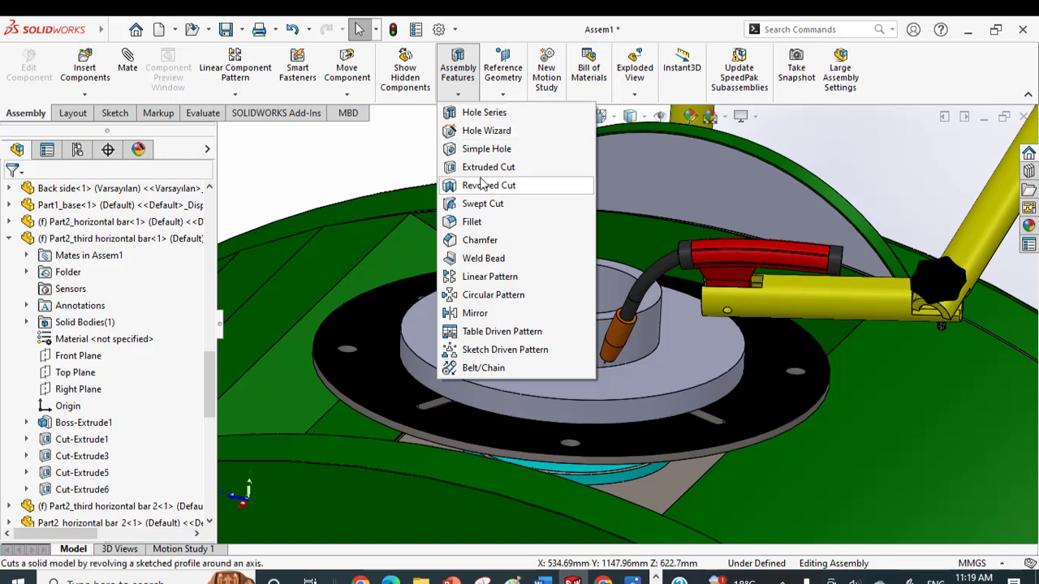
{"action": "left_click", "coordinate": [497, 258]}
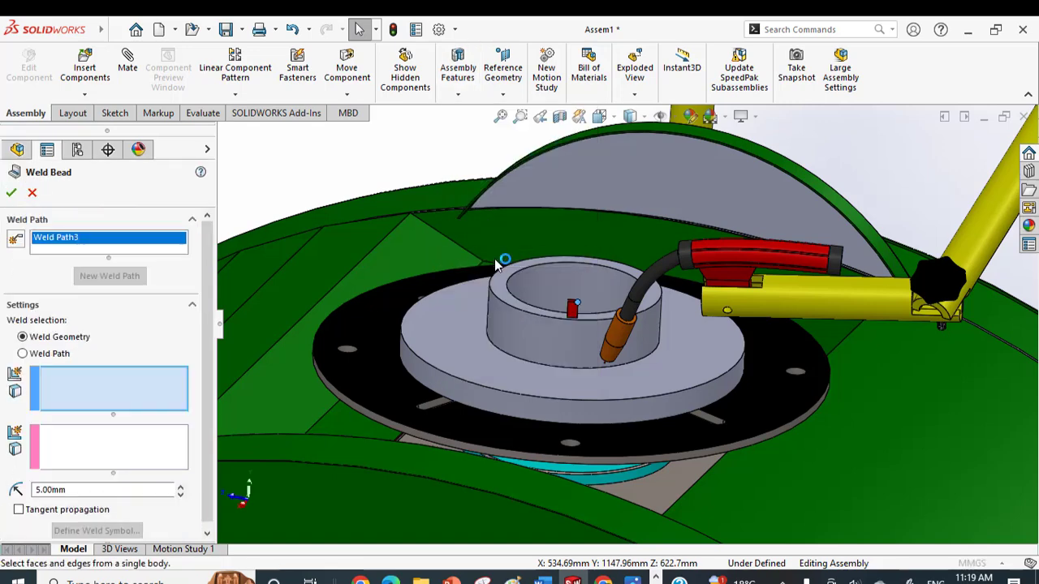
{"action": "left_click", "coordinate": [23, 354]}
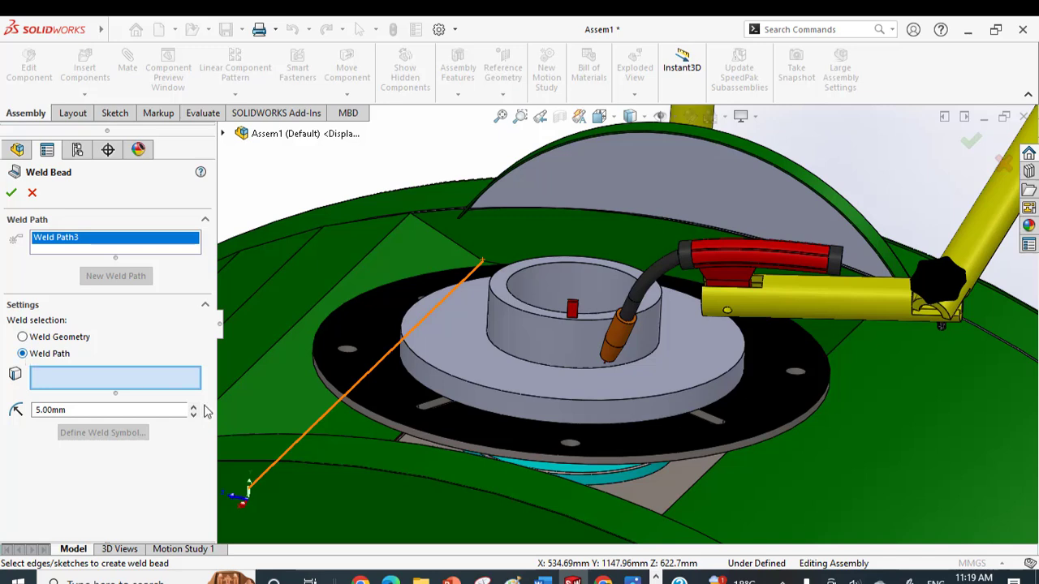
{"action": "left_click", "coordinate": [568, 368]}
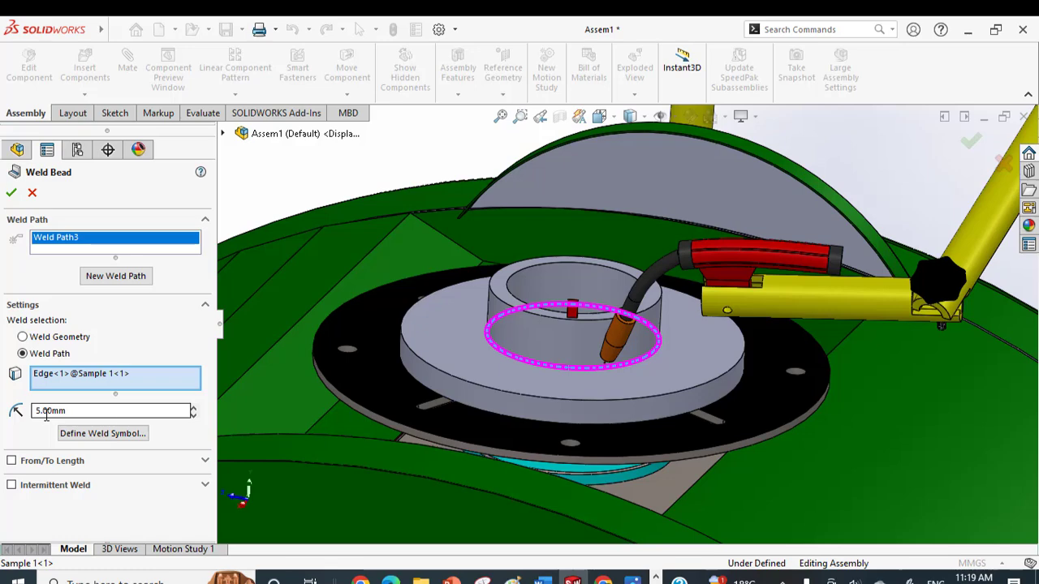
{"action": "left_click", "coordinate": [12, 193]}
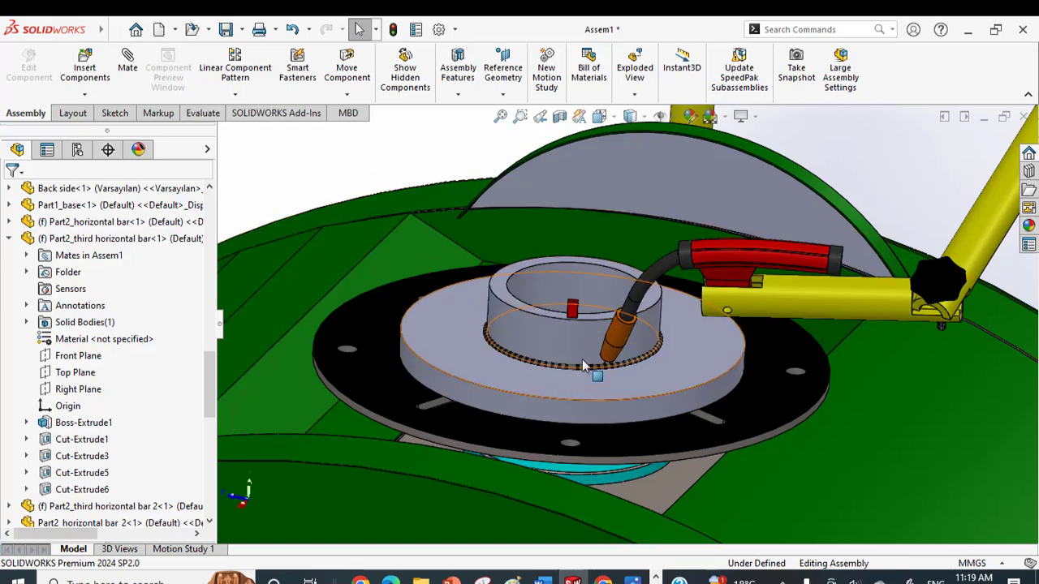
Examine the weld bead beneath the torch tip and the machine's green cover with the SAVALAN cut-out.
{"action": "scroll", "coordinate": [600, 367], "scroll_direction": "down", "scroll_amount": 2}
{"action": "scroll", "coordinate": [629, 367], "scroll_direction": "down", "scroll_amount": 4}
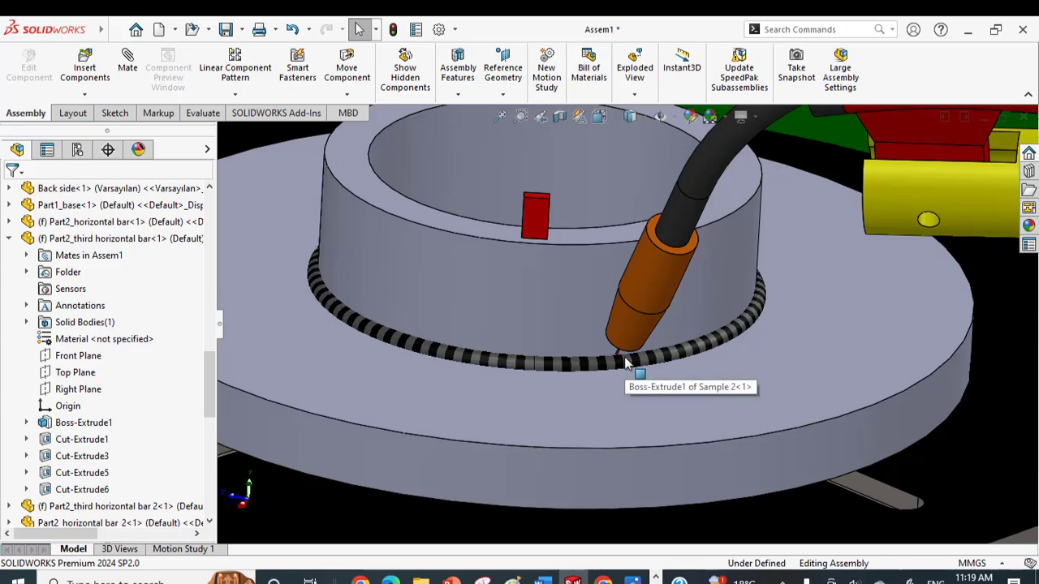
{"action": "scroll", "coordinate": [625, 362], "scroll_direction": "up", "scroll_amount": 2}
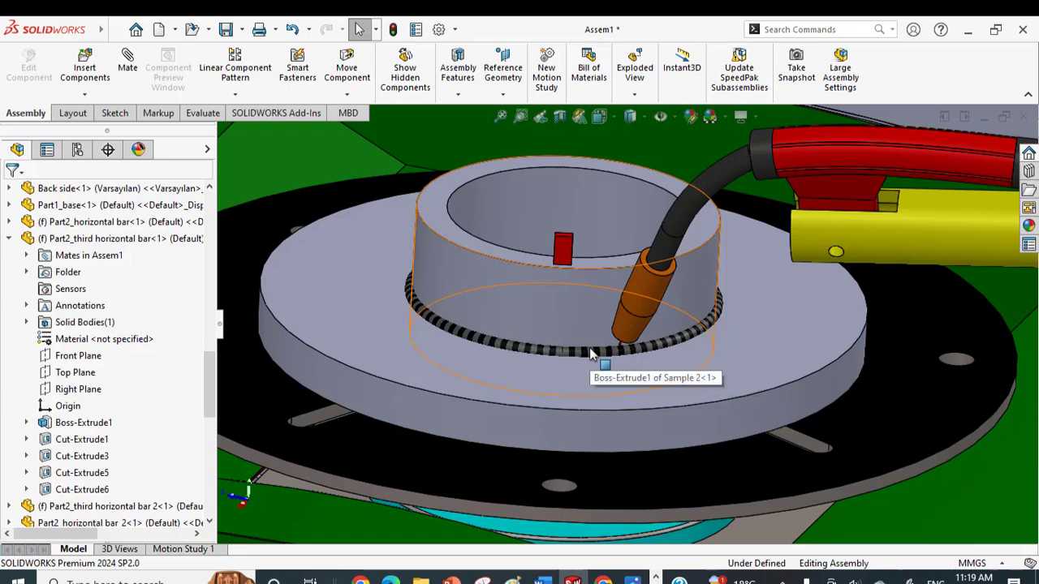
{"action": "scroll", "coordinate": [601, 325], "scroll_direction": "up", "scroll_amount": 8}
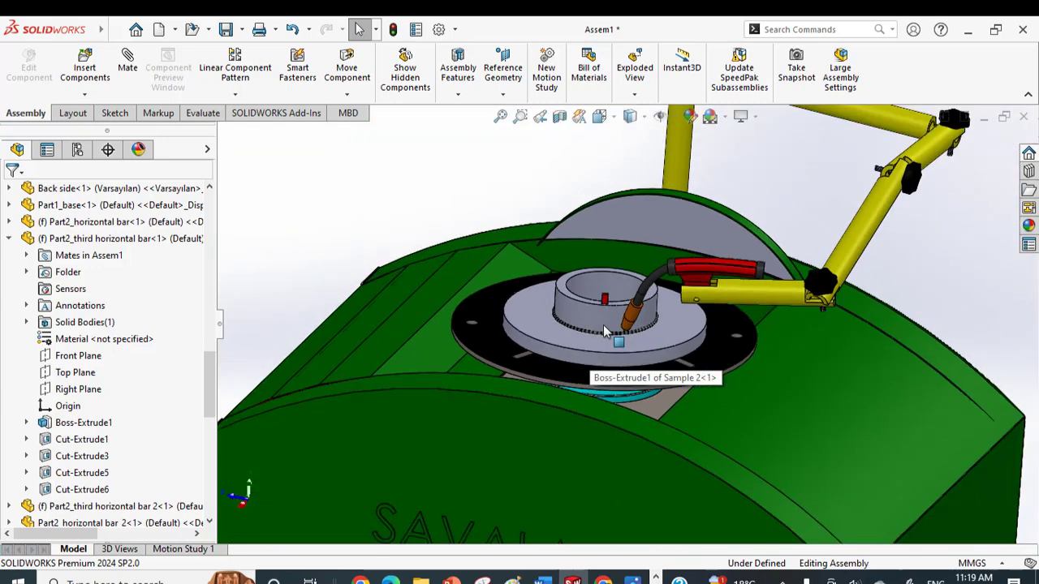
{"action": "scroll", "coordinate": [603, 324], "scroll_direction": "up", "scroll_amount": 3}
{"action": "middle_click_drag", "start_coordinate": [603, 324], "coordinate": [592, 420]}
{"action": "scroll", "coordinate": [640, 391], "scroll_direction": "down", "scroll_amount": 5}
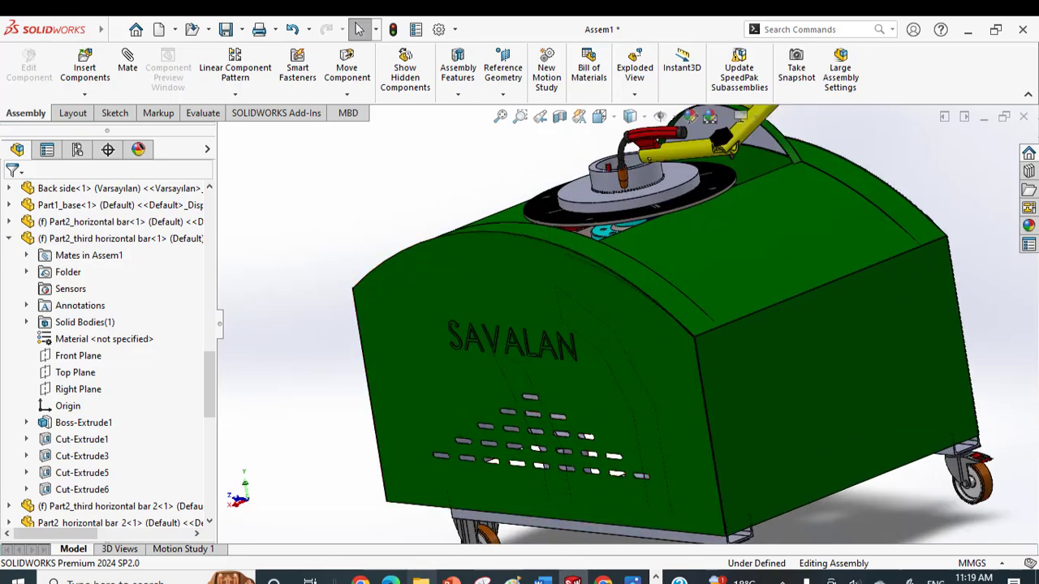
Open 1.jpg from the pictures_Cover folder and browse the photos of the manufactured machine through 6.jpg.
{"action": "left_click", "coordinate": [420, 579]}
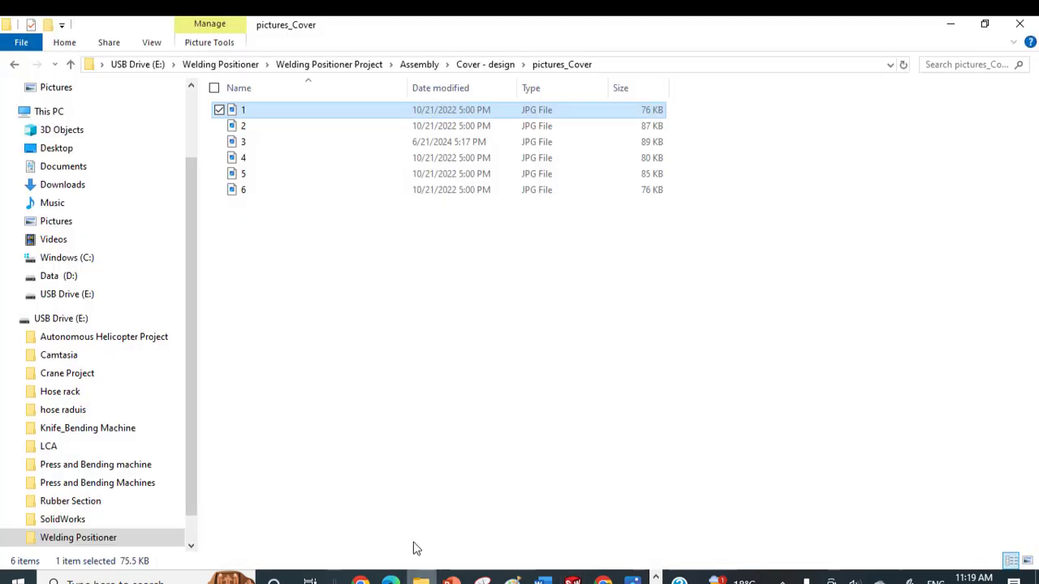
{"action": "double_click", "coordinate": [319, 117]}
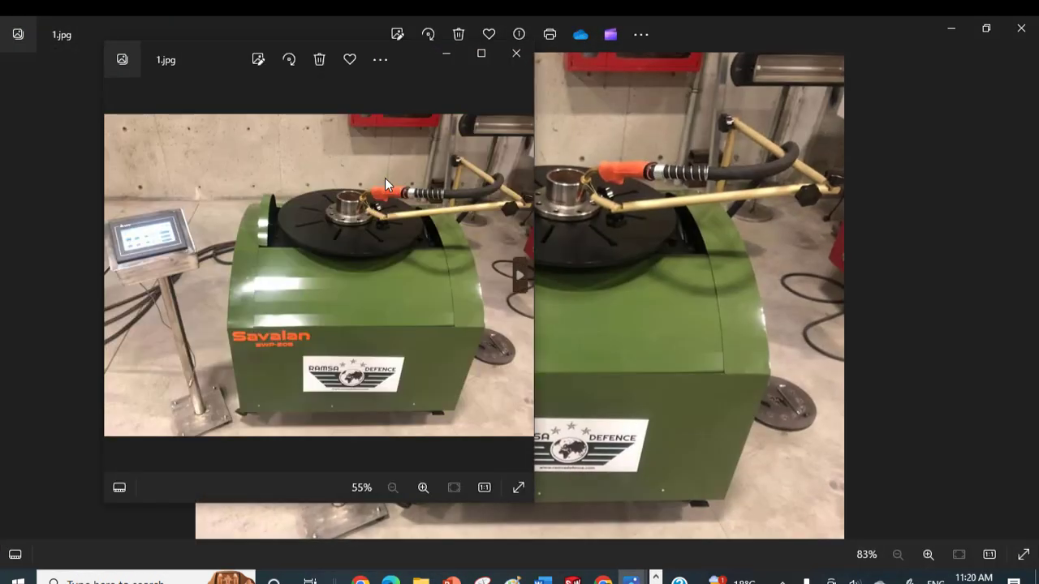
{"action": "left_click", "coordinate": [516, 54]}
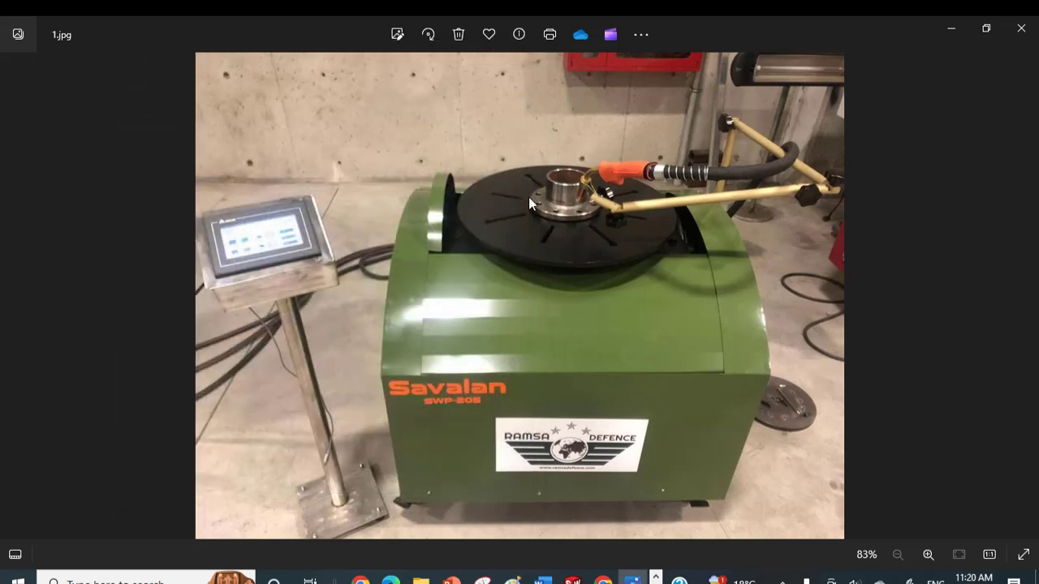
{"action": "key", "text": "Right"}
{"action": "key", "text": "Right"}
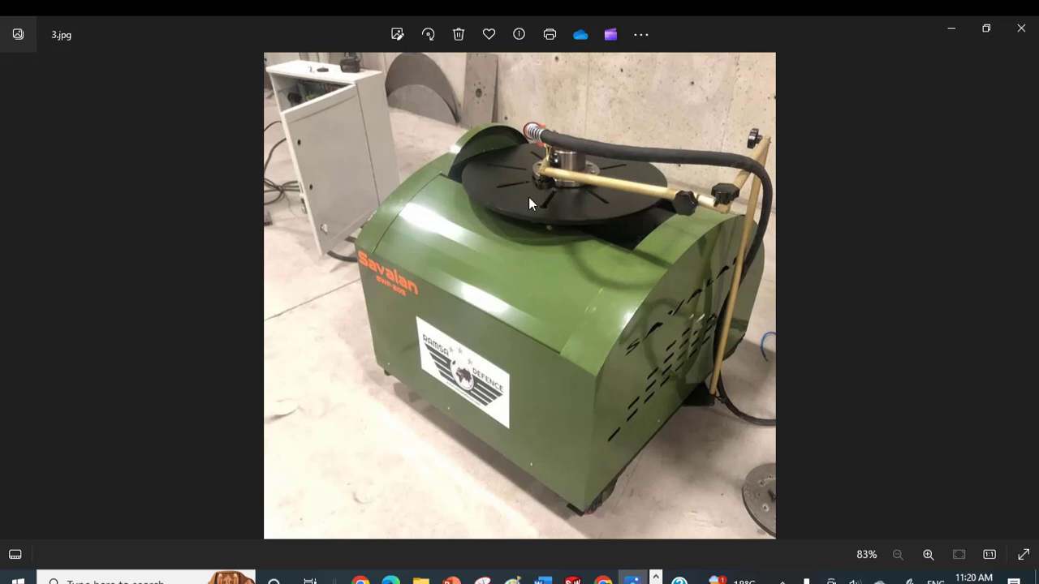
{"action": "key", "text": "Right"}
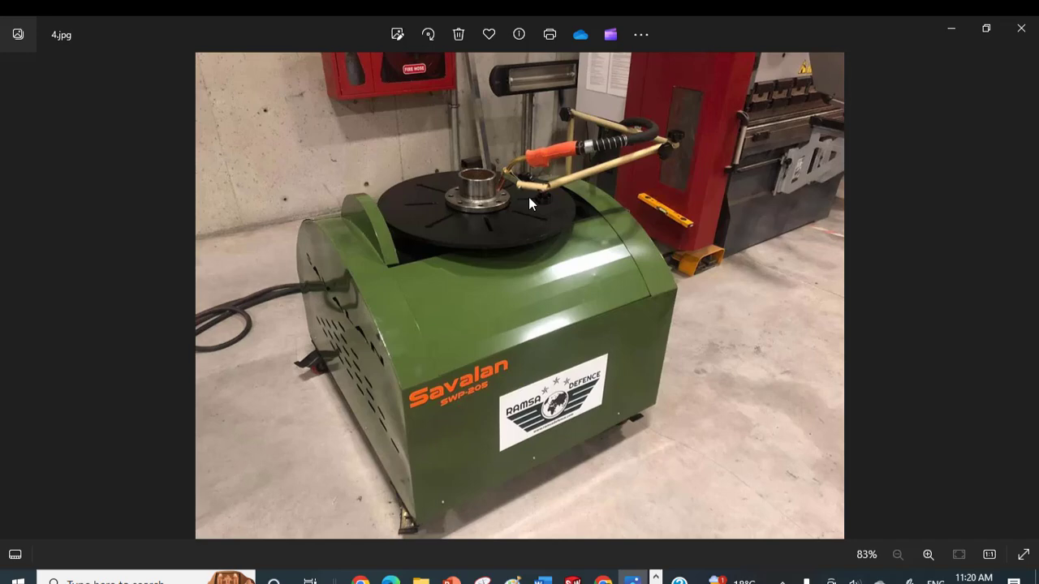
{"action": "key", "text": "Right"}
{"action": "key", "text": "Right"}
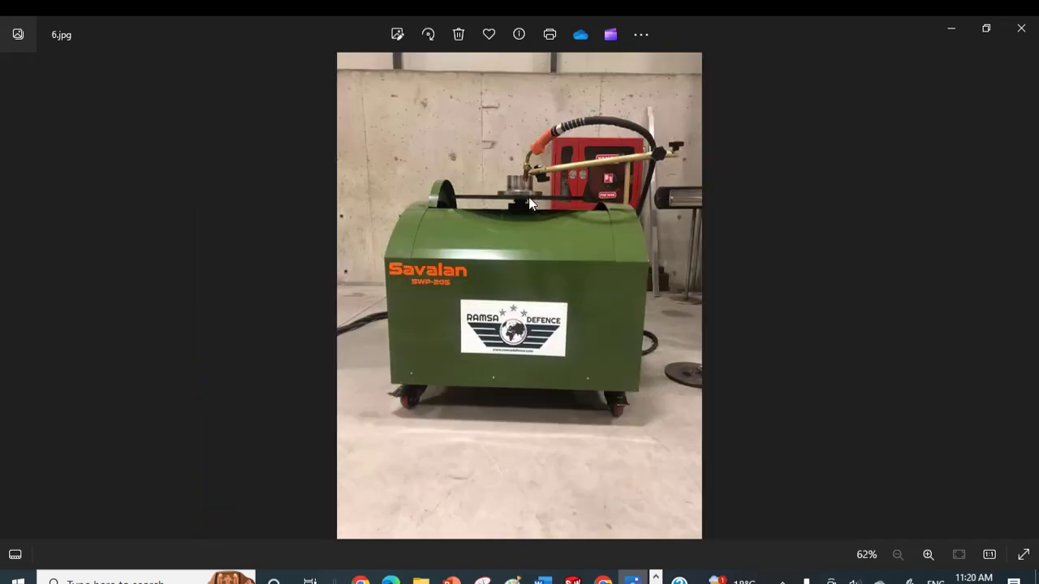
Switch to Chrome and play the proximity sensor test video in full screen, pausing at 0:13 and at the sensor bracket at 0:20.
{"action": "left_click", "coordinate": [603, 578]}
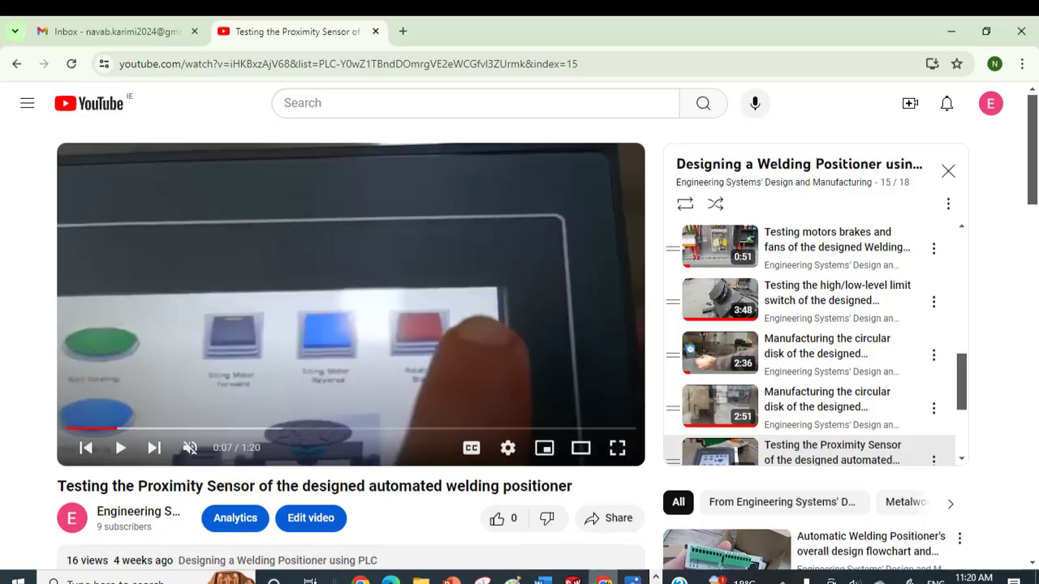
{"action": "left_click", "coordinate": [344, 373]}
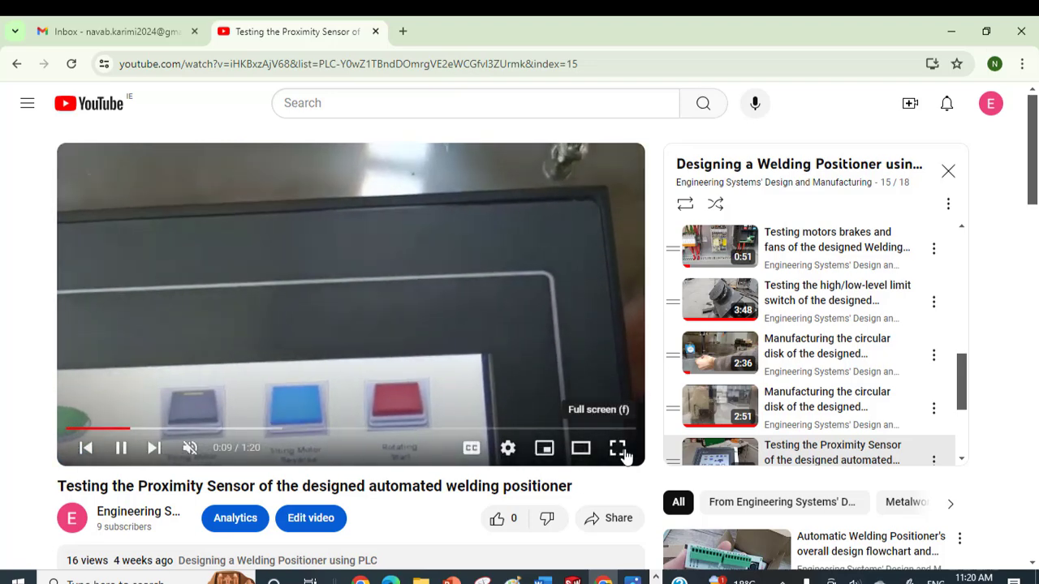
{"action": "left_click", "coordinate": [617, 447]}
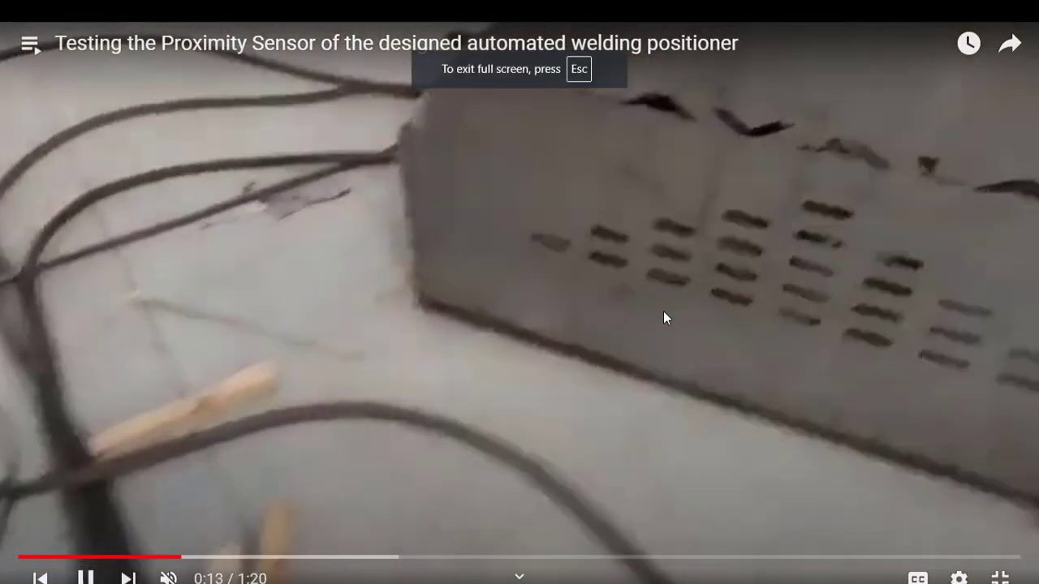
{"action": "left_click", "coordinate": [664, 317]}
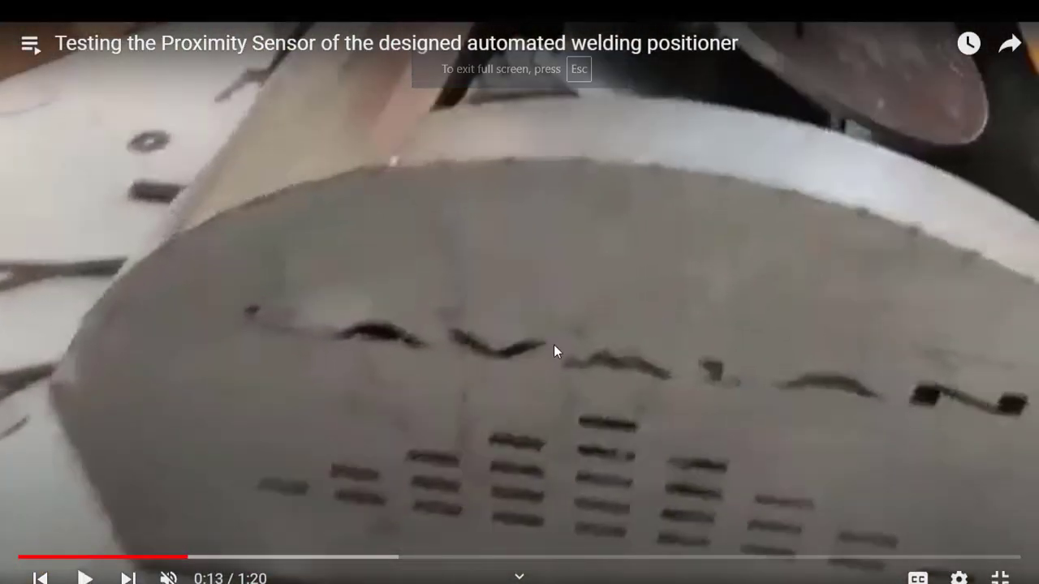
{"action": "left_click", "coordinate": [631, 326]}
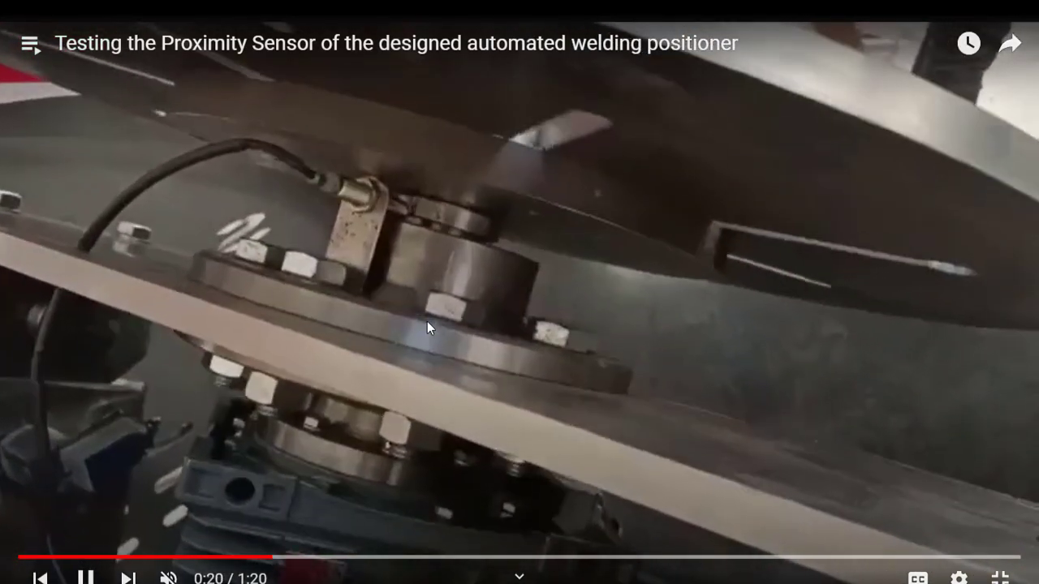
{"action": "left_click", "coordinate": [427, 322]}
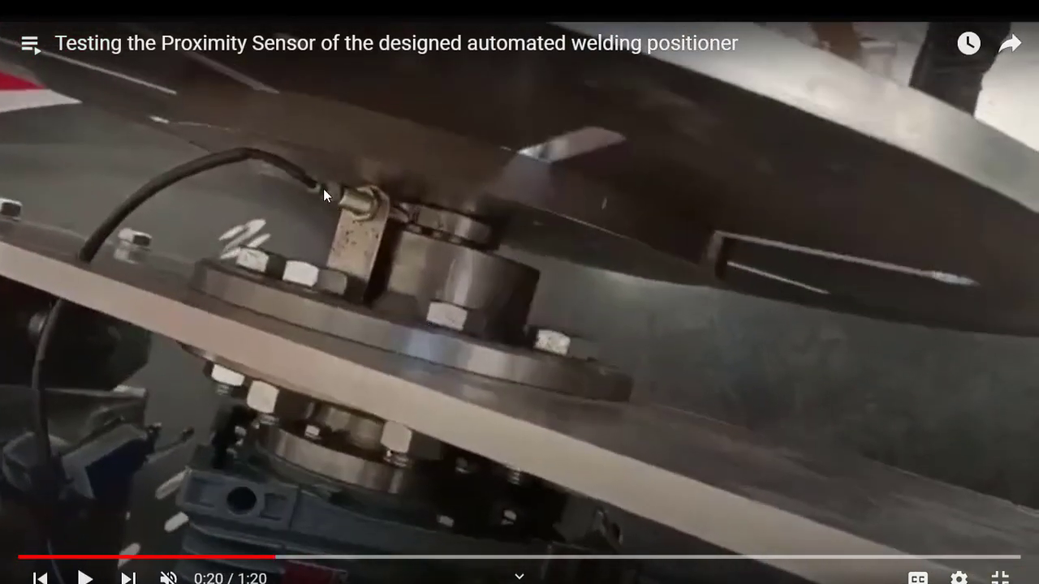
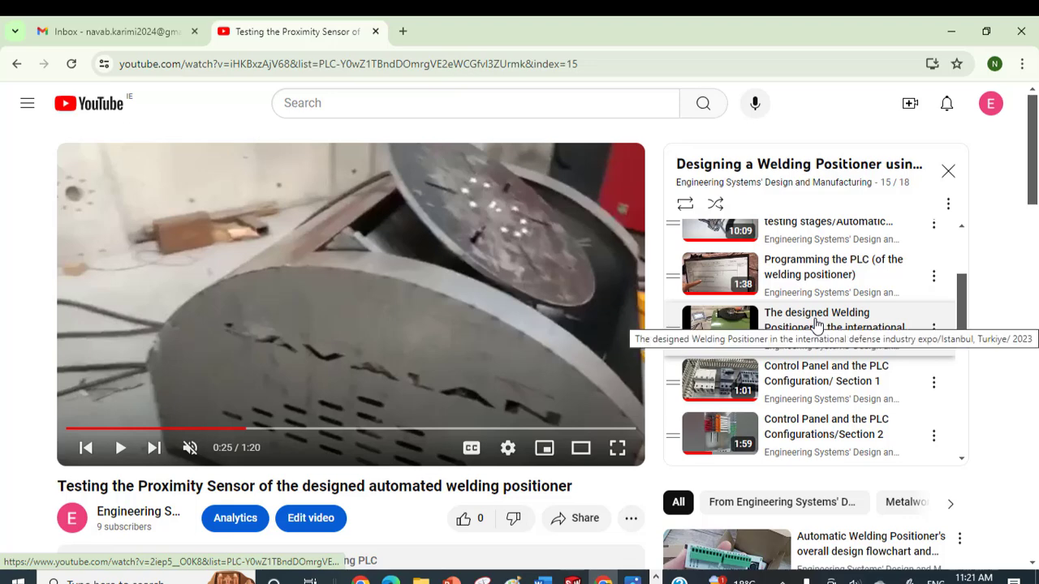
Play the playlist video of the welding positioner at the international defense industry expo and pause it at 0:19.
{"action": "left_click", "coordinate": [815, 324]}
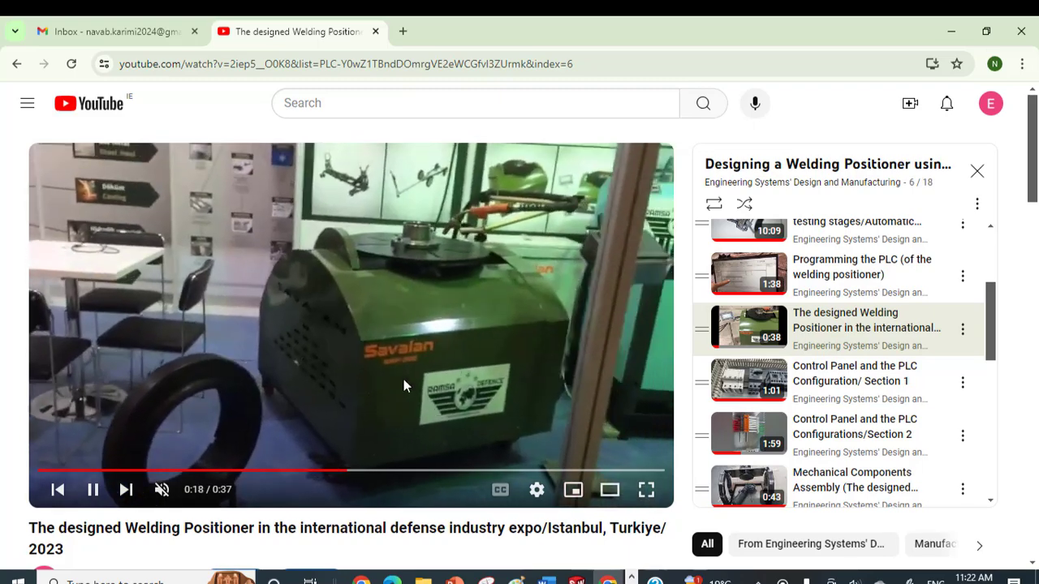
{"action": "left_click", "coordinate": [94, 491]}
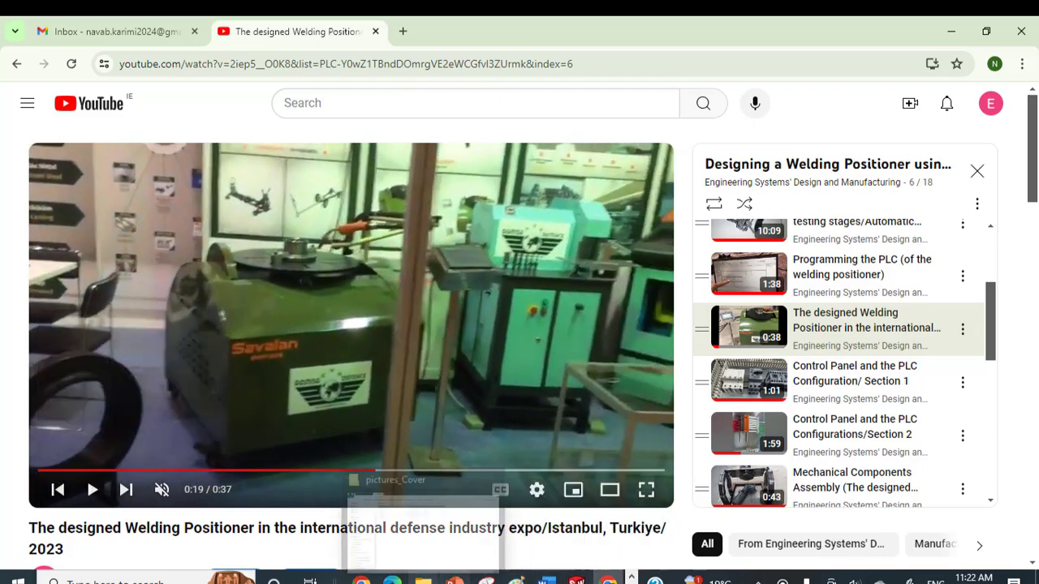
Switch to File Explorer and open the Cover - design folder to view the cover's parts and drawings.
{"action": "left_click", "coordinate": [422, 581]}
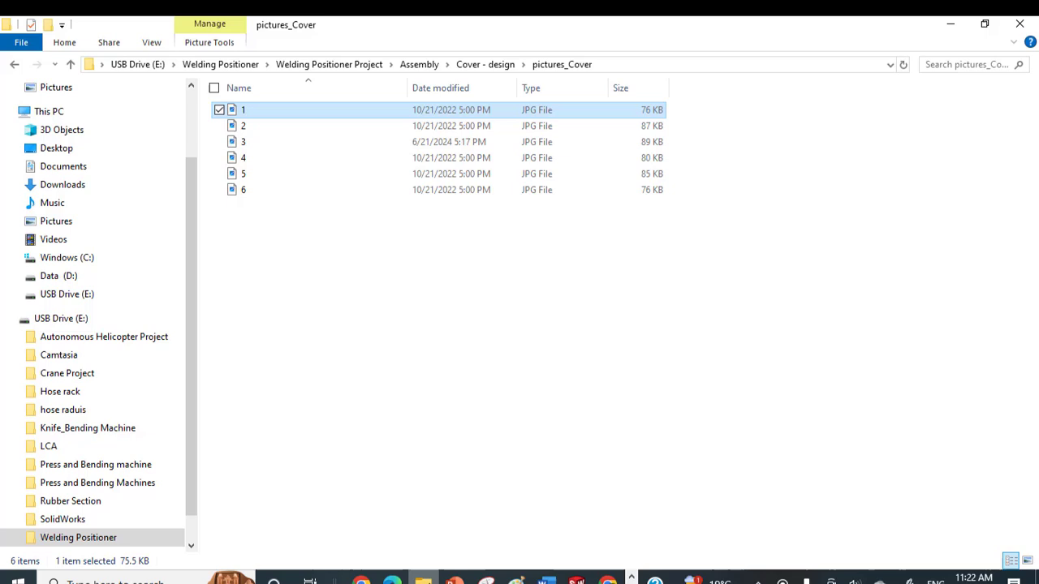
{"action": "left_click", "coordinate": [485, 65]}
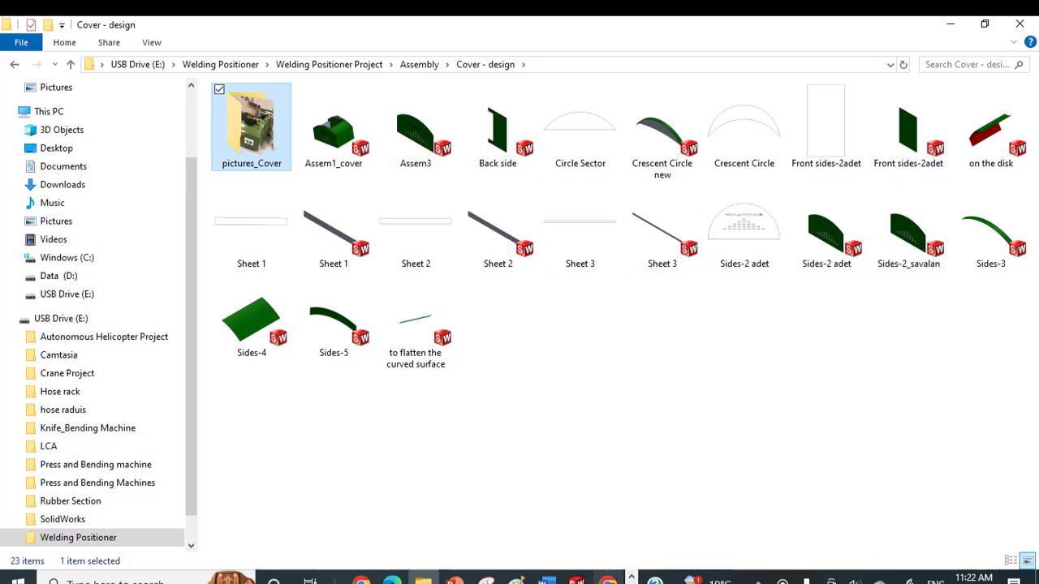
Switch to SolidWorks and select the cover's sheet pieces one after another, including Sides-5, on the disk, Sides-4 and both Sides-3 strips.
{"action": "left_click", "coordinate": [576, 581]}
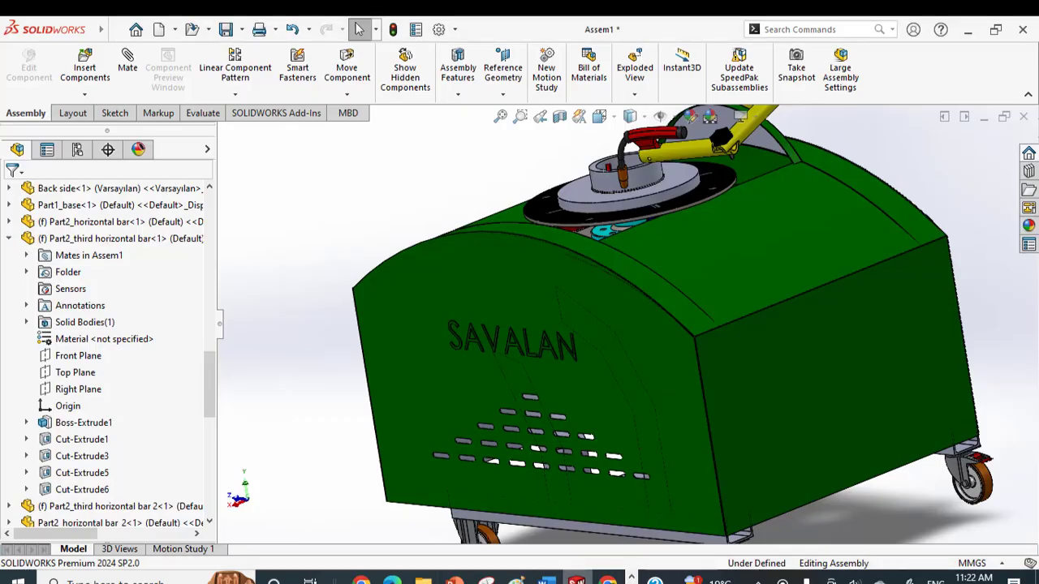
{"action": "mouse_move", "coordinate": [669, 331]}
{"action": "middle_mouse_down"}
{"action": "mouse_move", "coordinate": [651, 307]}
{"action": "mouse_move", "coordinate": [671, 345]}
{"action": "middle_mouse_up"}
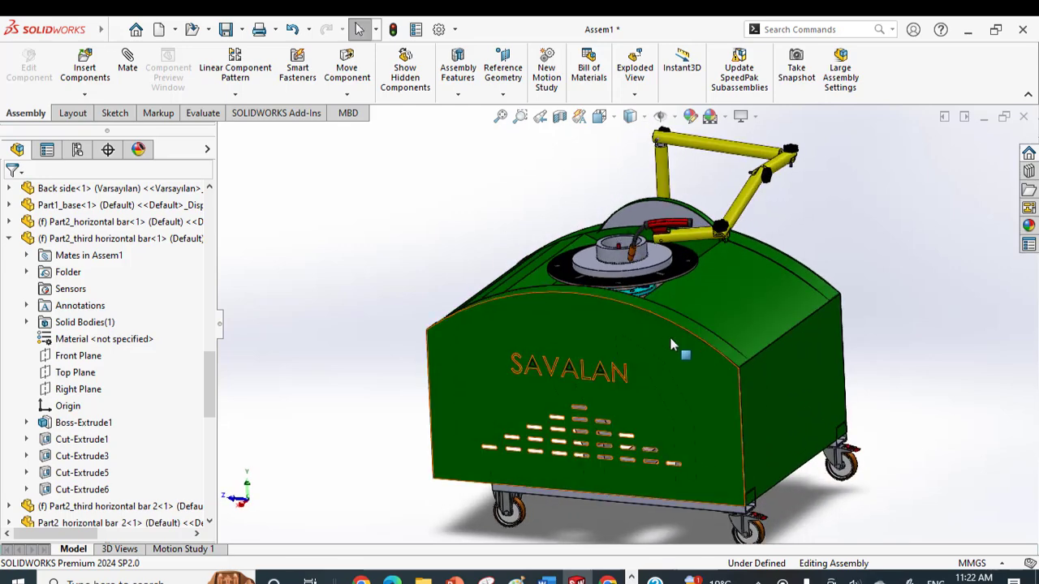
{"action": "scroll", "coordinate": [655, 367], "scroll_direction": "up", "scroll_amount": 2}
{"action": "middle_click_drag", "start_coordinate": [654, 366], "coordinate": [656, 341]}
{"action": "left_click", "coordinate": [650, 277]}
{"action": "left_click", "coordinate": [742, 401]}
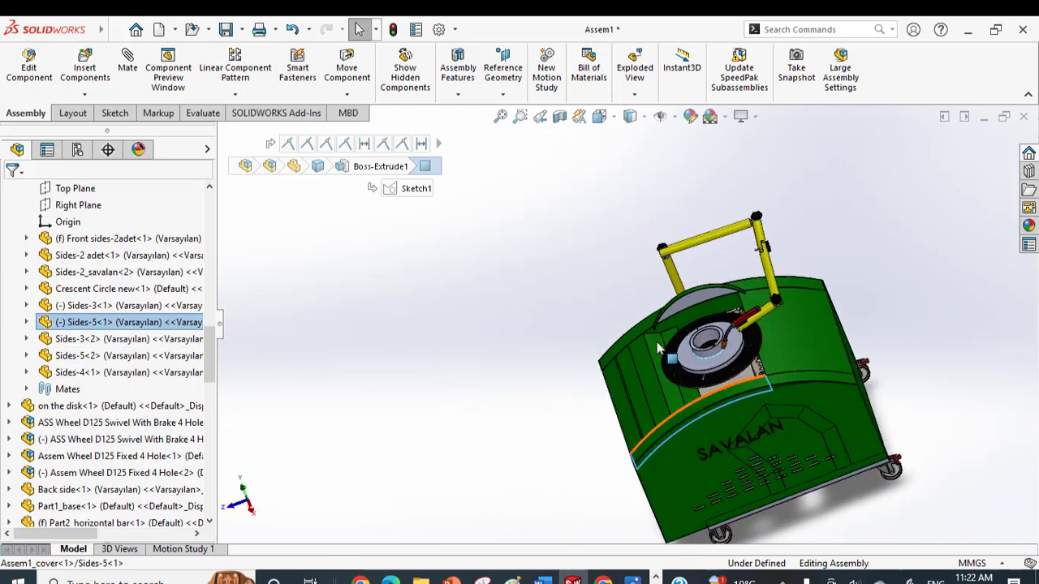
{"action": "left_click", "coordinate": [630, 389]}
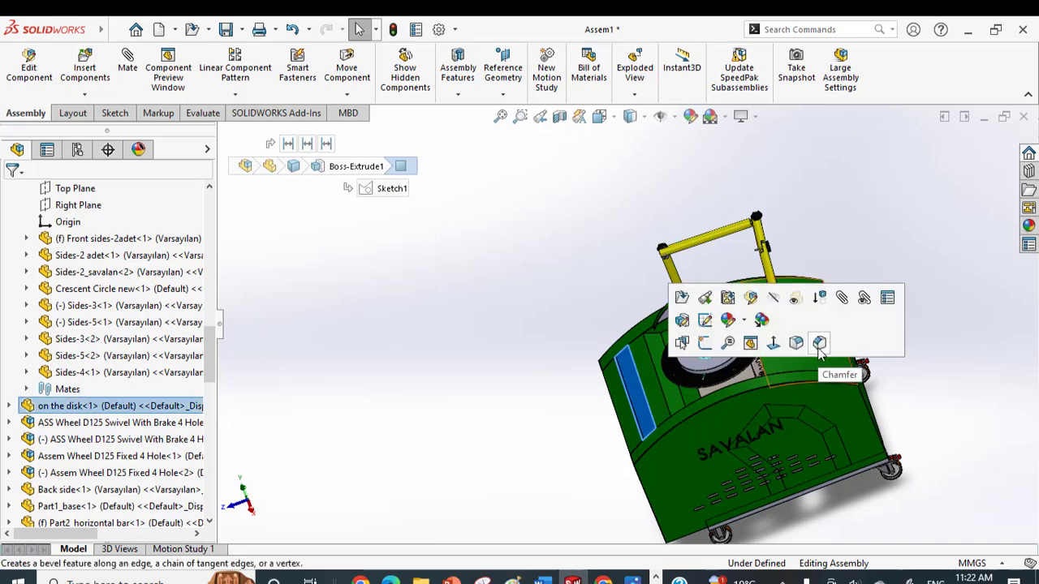
{"action": "left_click", "coordinate": [791, 327]}
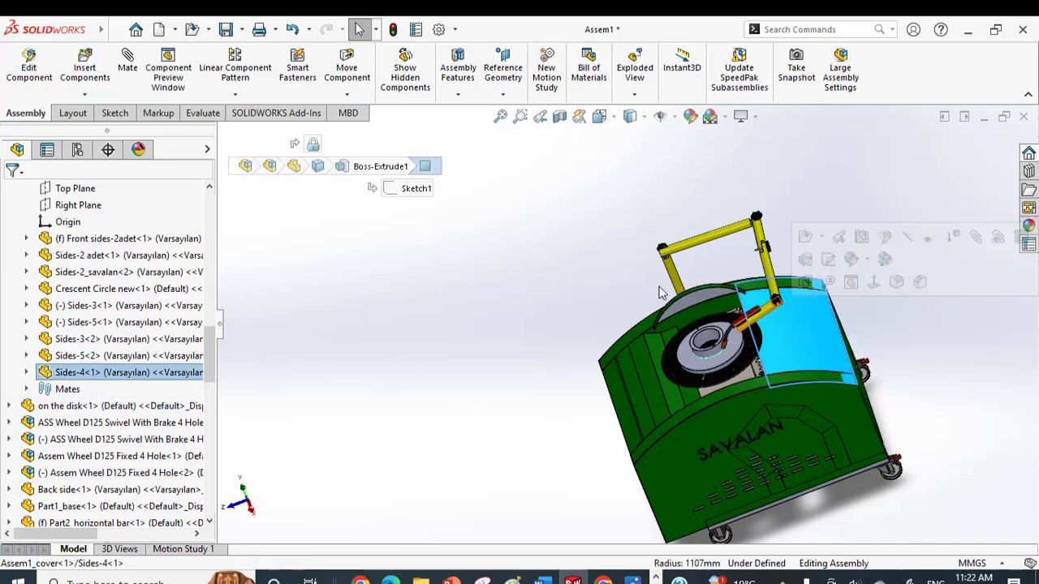
{"action": "left_click", "coordinate": [687, 386]}
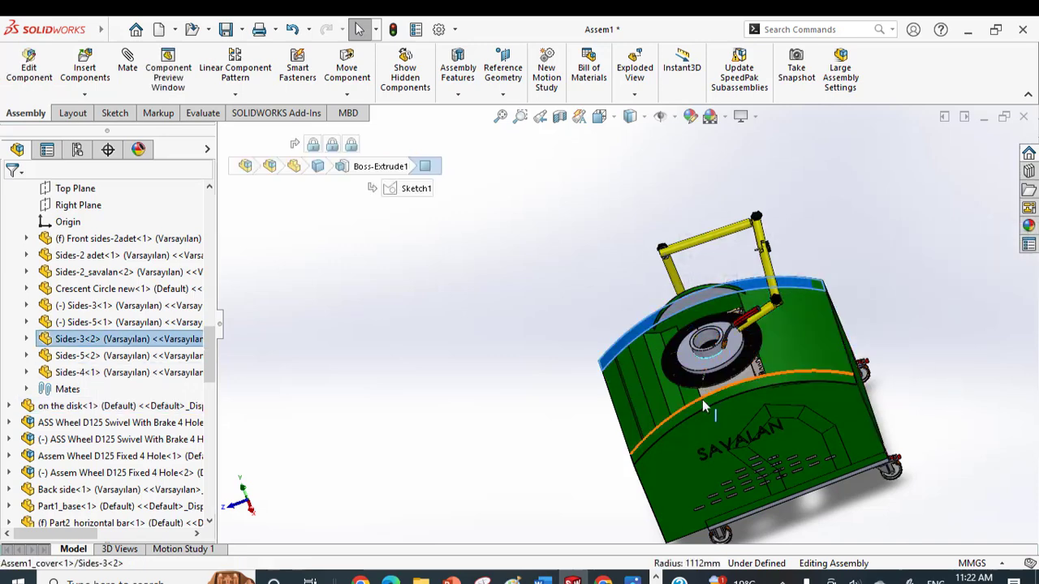
{"action": "left_click", "coordinate": [702, 405]}
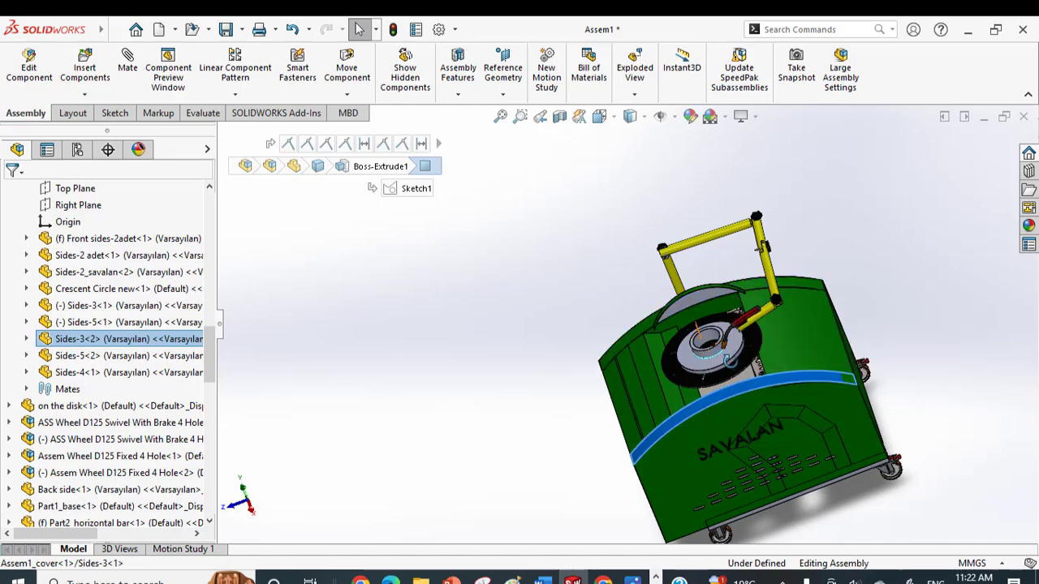
Select the Crescent Circle new part behind the turntable and examine its curved strip close up and within the whole machine.
{"action": "scroll", "coordinate": [707, 308], "scroll_direction": "down", "scroll_amount": 5}
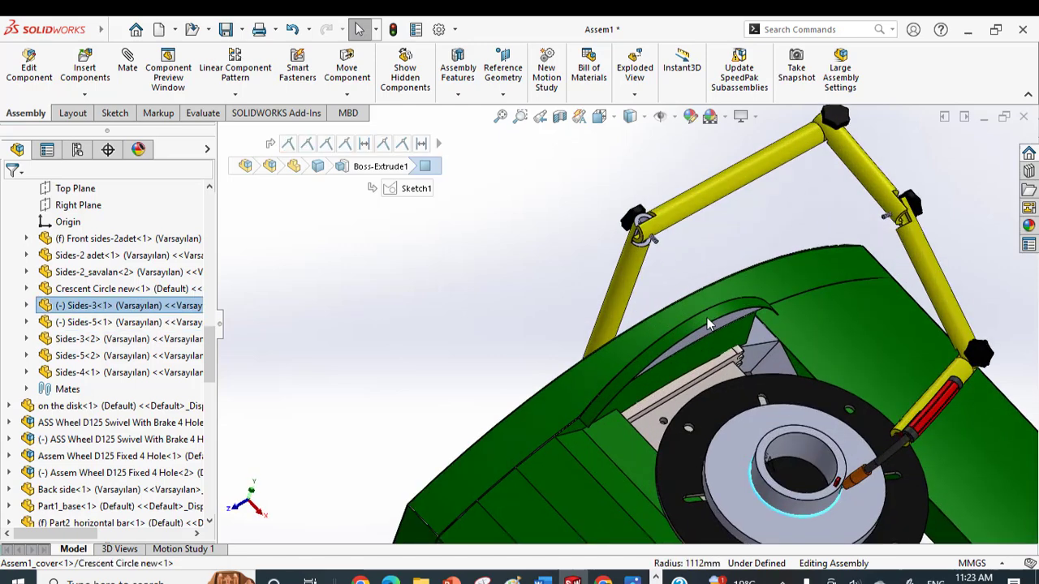
{"action": "left_click", "coordinate": [706, 318]}
{"action": "scroll", "coordinate": [707, 317], "scroll_direction": "up", "scroll_amount": 5}
{"action": "middle_click_drag", "start_coordinate": [680, 339], "coordinate": [631, 278]}
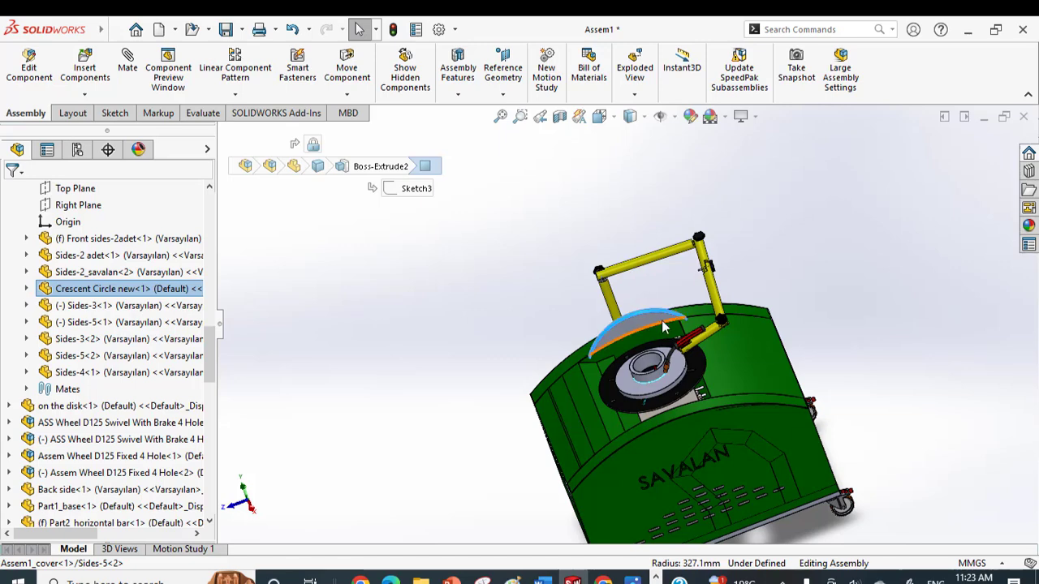
{"action": "scroll", "coordinate": [820, 321], "scroll_direction": "up", "scroll_amount": 4}
{"action": "middle_click_drag", "start_coordinate": [822, 320], "coordinate": [799, 302]}
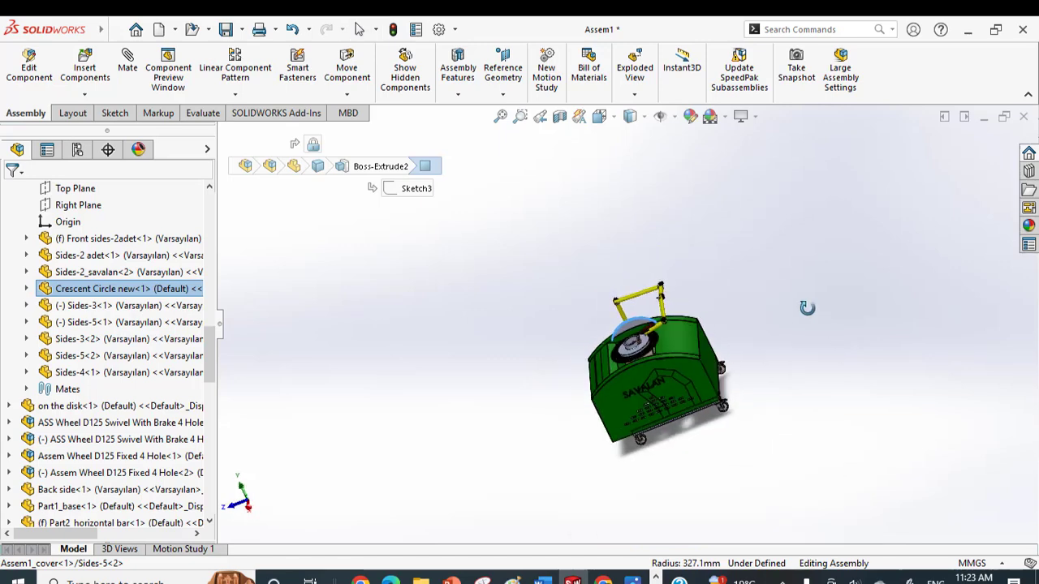
{"action": "scroll", "coordinate": [625, 347], "scroll_direction": "down", "scroll_amount": 5}
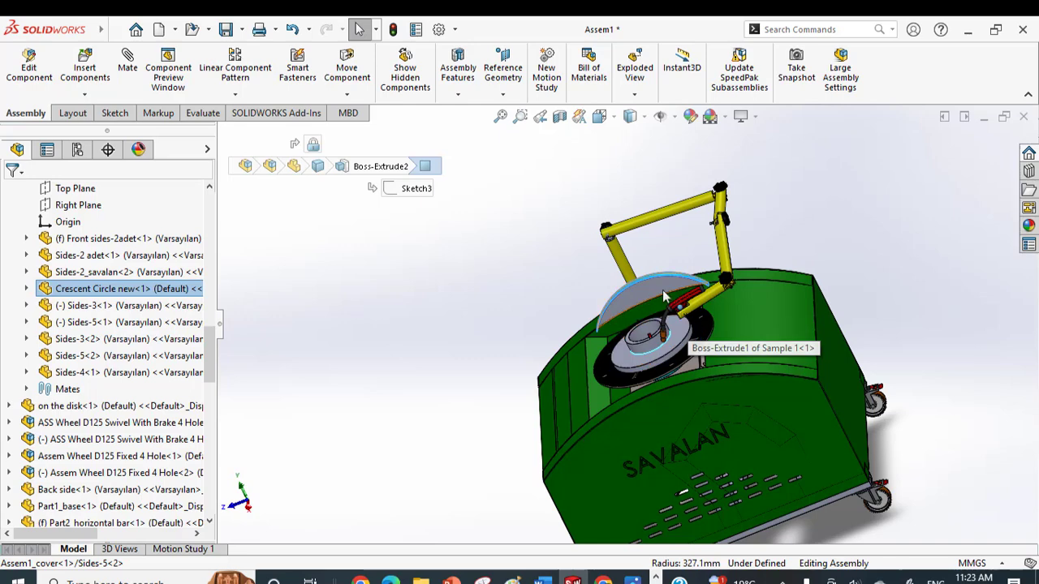
{"action": "middle_click_drag", "start_coordinate": [688, 324], "coordinate": [665, 302]}
{"action": "scroll", "coordinate": [663, 298], "scroll_direction": "down", "scroll_amount": 3}
{"action": "scroll", "coordinate": [663, 298], "scroll_direction": "down", "scroll_amount": 4}
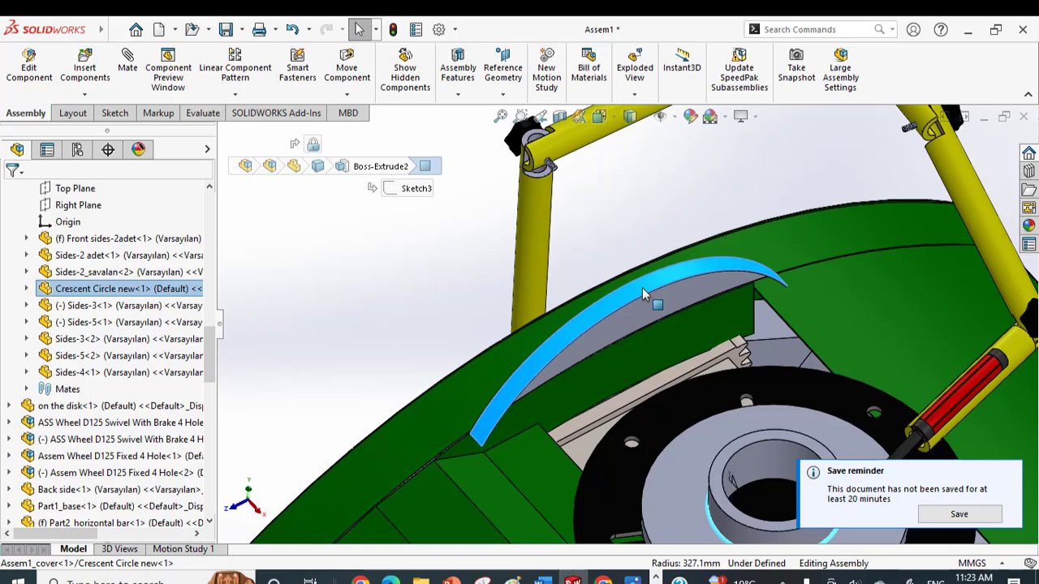
{"action": "scroll", "coordinate": [642, 288], "scroll_direction": "up", "scroll_amount": 6}
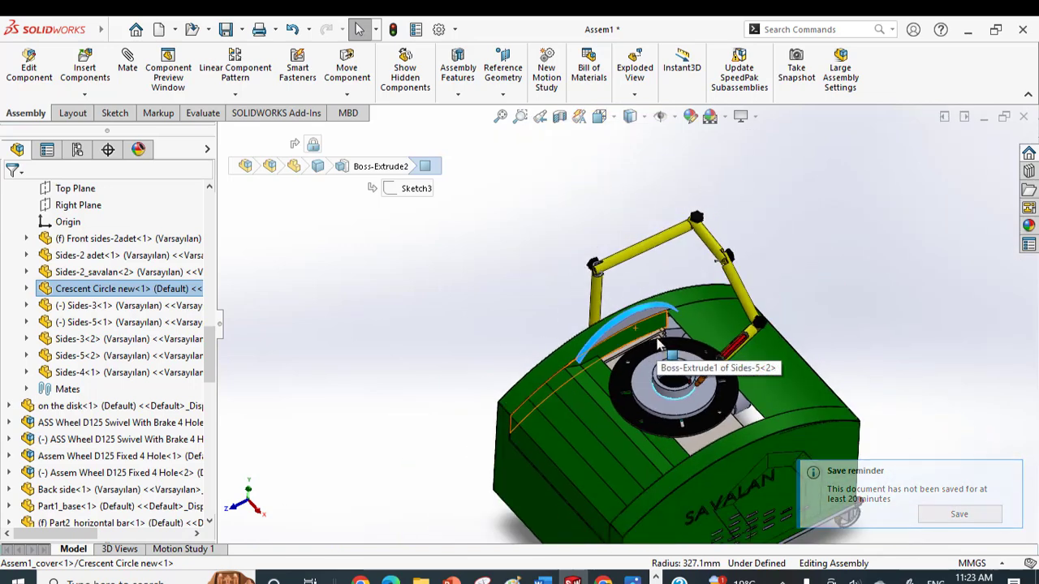
Open the curved Sides-3 strip above the SAVALAN side as its own part.
{"action": "left_click", "coordinate": [736, 447]}
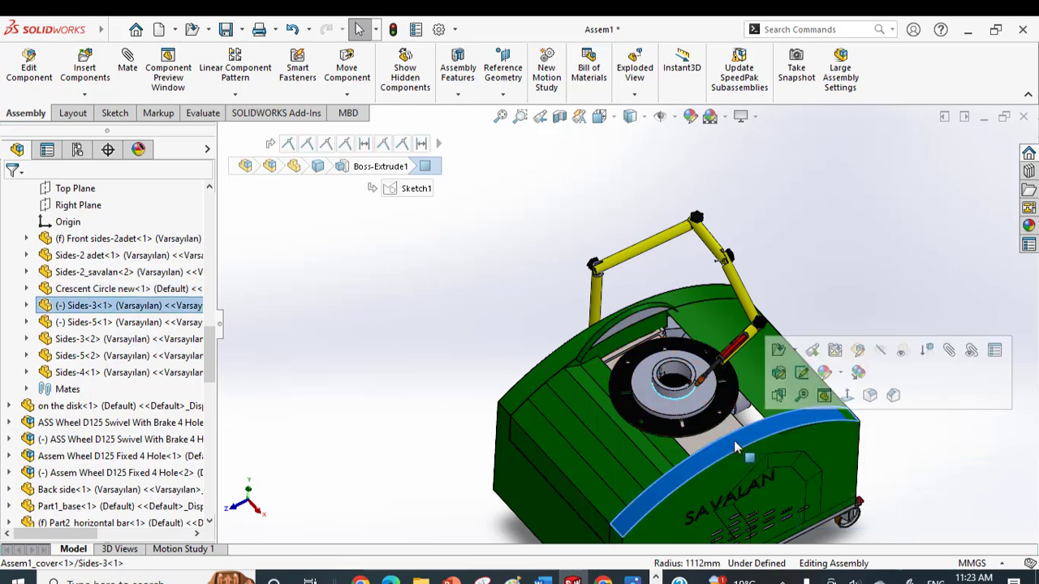
{"action": "left_click", "coordinate": [776, 350]}
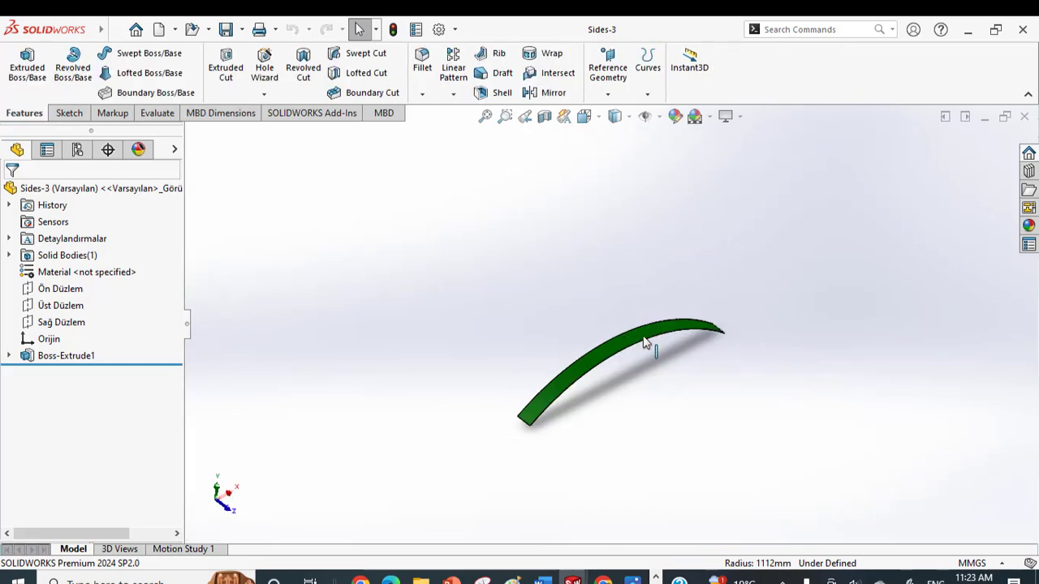
Flatten the curved face of Sides-3 with the Surface Flatten command, using the strip's lower end corner as vertex and a raised accuracy.
{"action": "left_click", "coordinate": [115, 30]}
{"action": "left_click", "coordinate": [204, 30]}
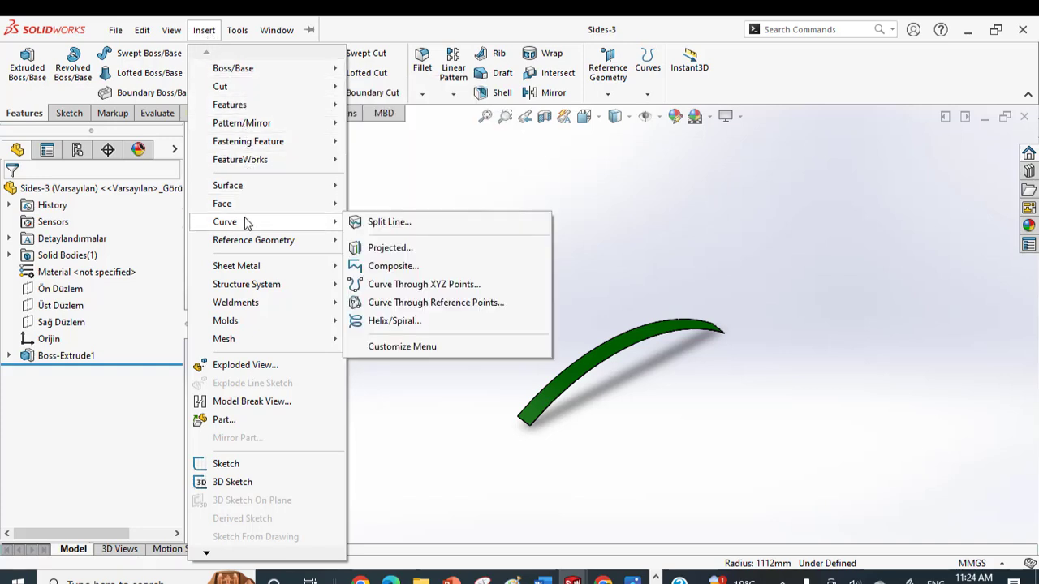
{"action": "mouse_move", "coordinate": [256, 185]}
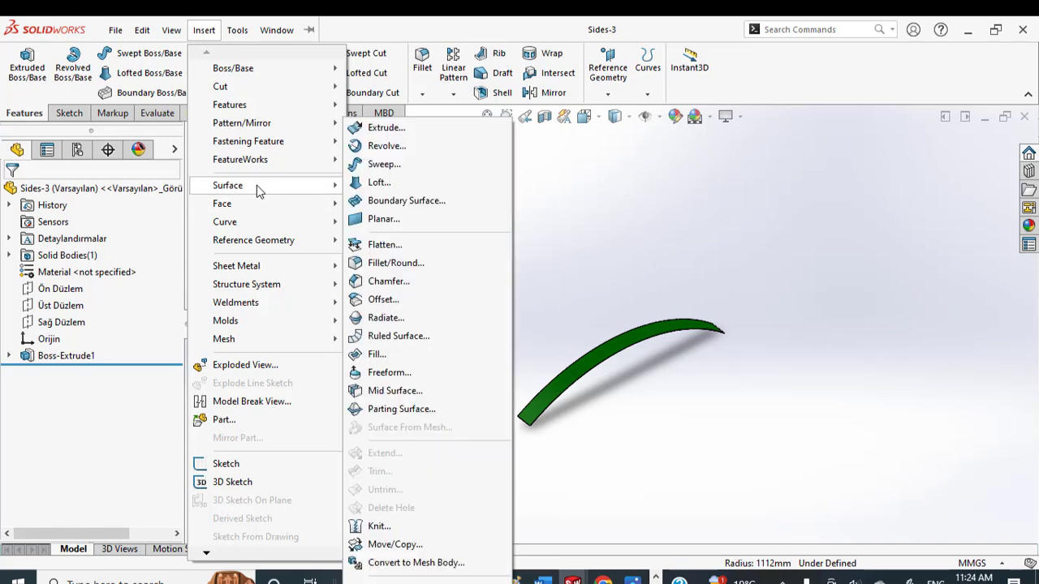
{"action": "left_click", "coordinate": [414, 244]}
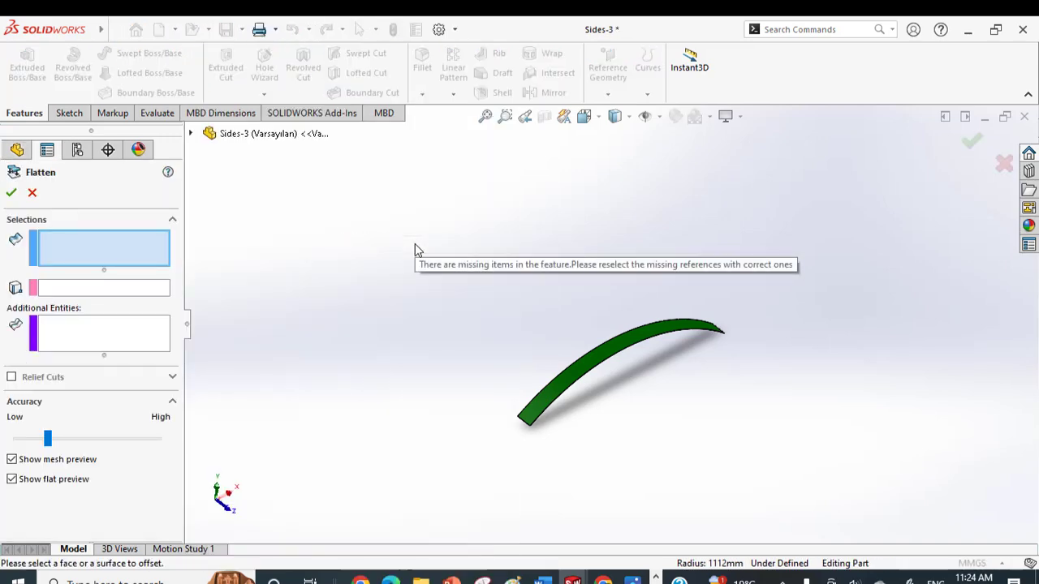
{"action": "left_click", "coordinate": [583, 381]}
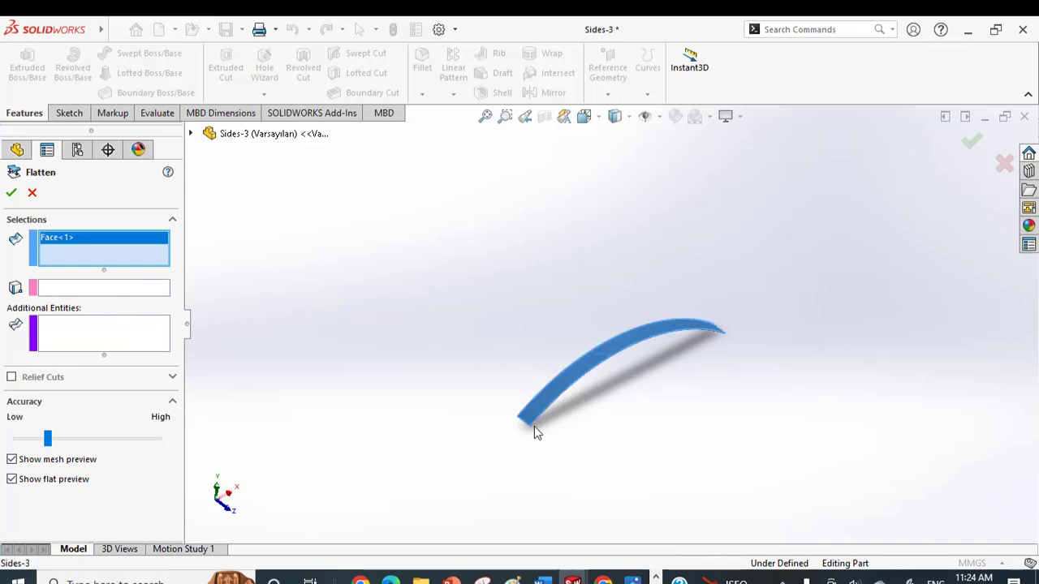
{"action": "left_click", "coordinate": [120, 290]}
{"action": "scroll", "coordinate": [536, 445], "scroll_direction": "down", "scroll_amount": 3}
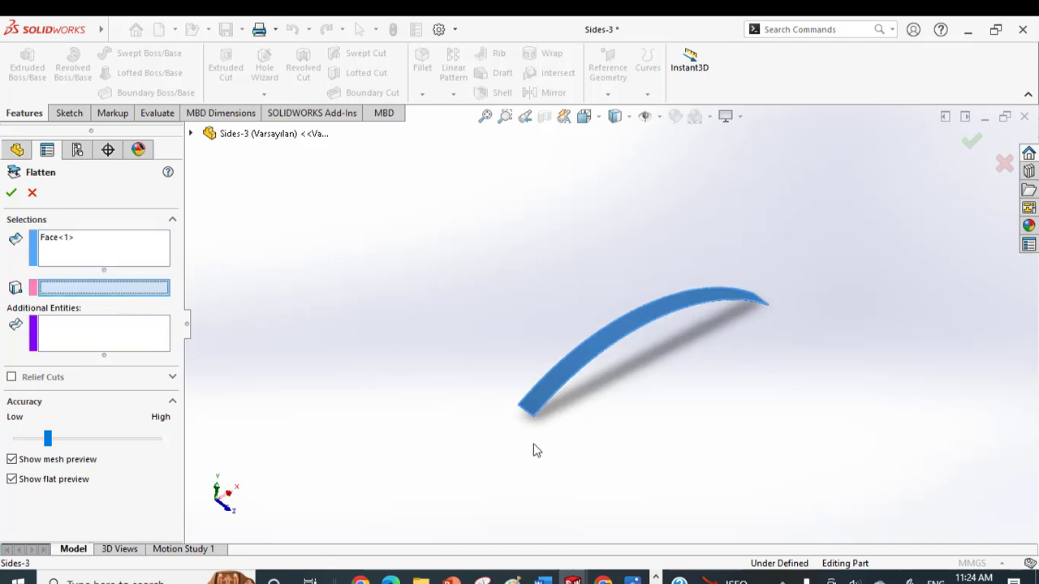
{"action": "scroll", "coordinate": [536, 406], "scroll_direction": "down", "scroll_amount": 3}
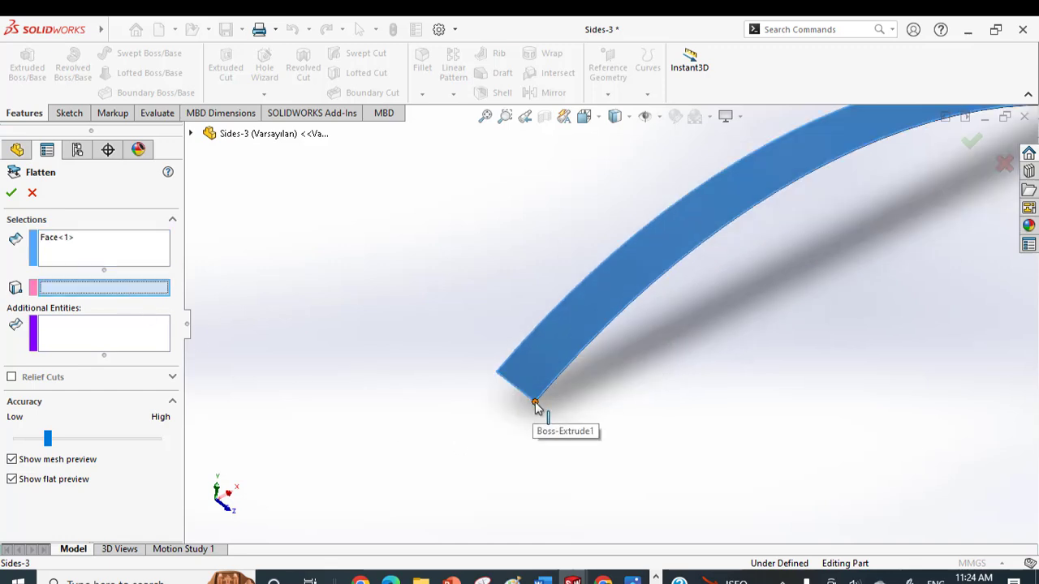
{"action": "left_click", "coordinate": [536, 403]}
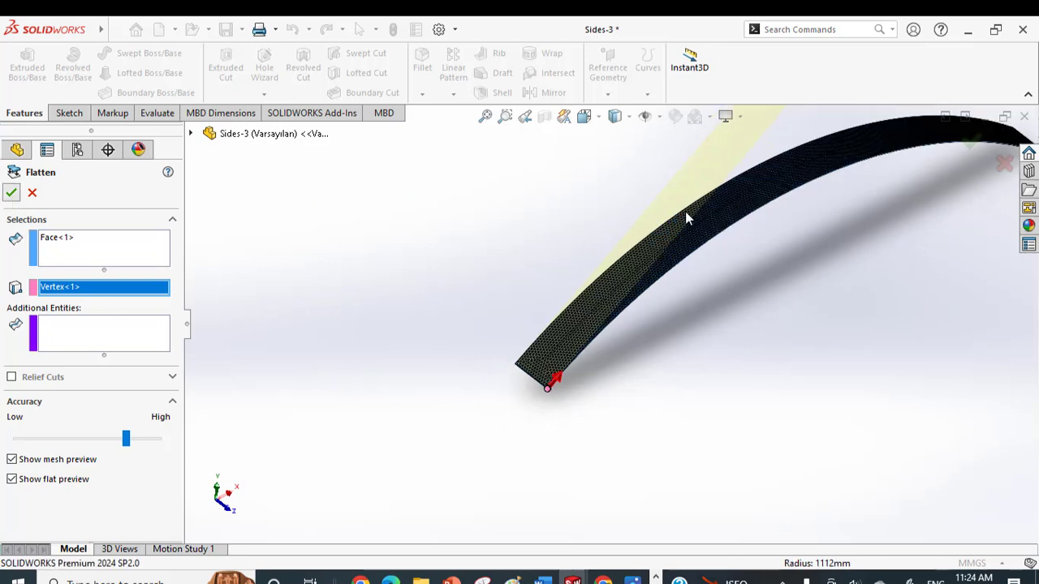
{"action": "scroll", "coordinate": [698, 195], "scroll_direction": "up", "scroll_amount": 5}
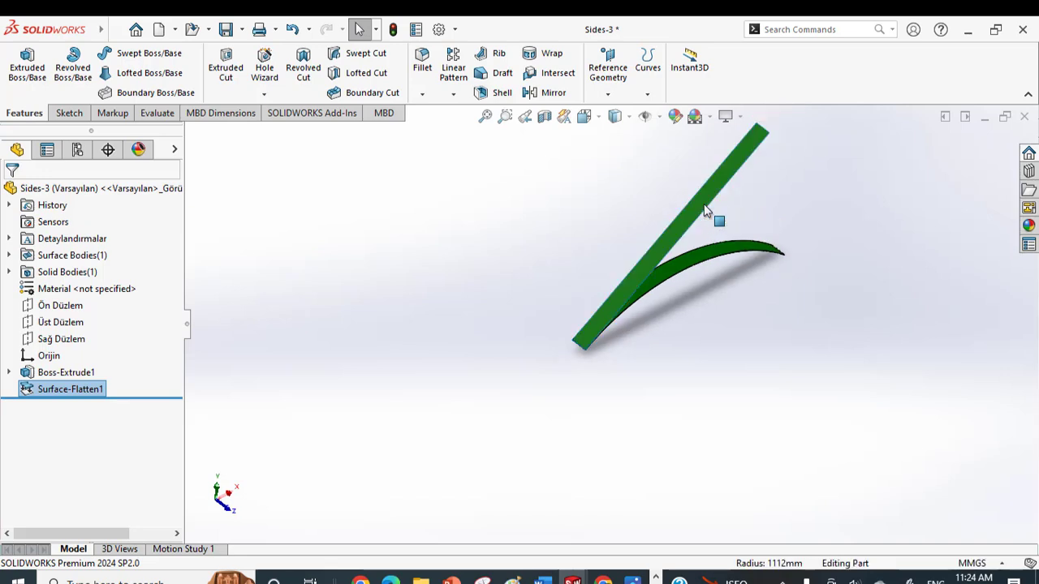
{"action": "middle_click_drag", "start_coordinate": [705, 211], "coordinate": [620, 302]}
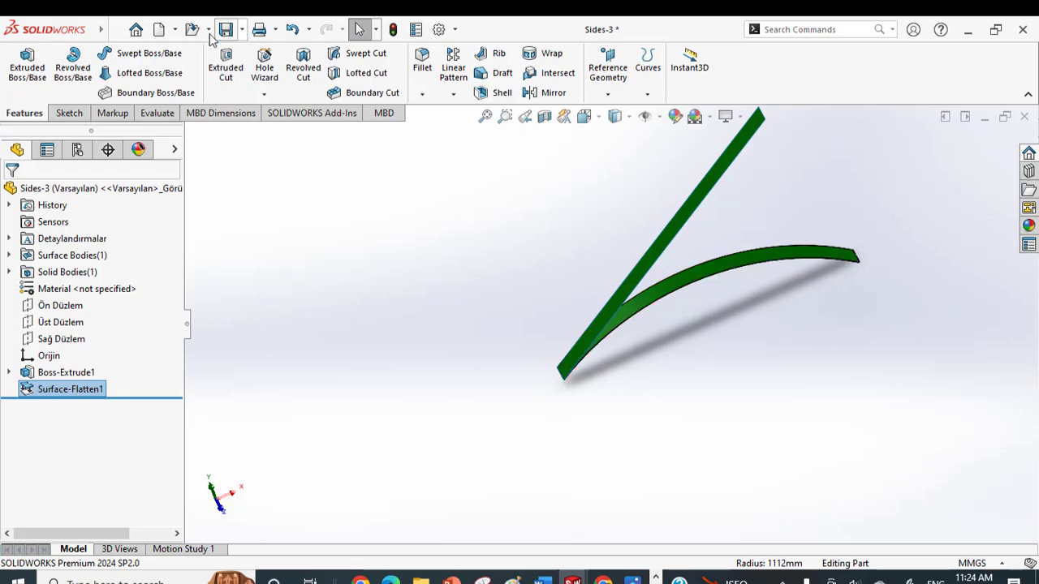
Delete the curved Boss-Extrude1 body of Sides-3 with Delete/Keep Body, leaving the flattened surface out of the deletion.
{"action": "left_click", "coordinate": [115, 30]}
{"action": "mouse_move", "coordinate": [204, 30]}
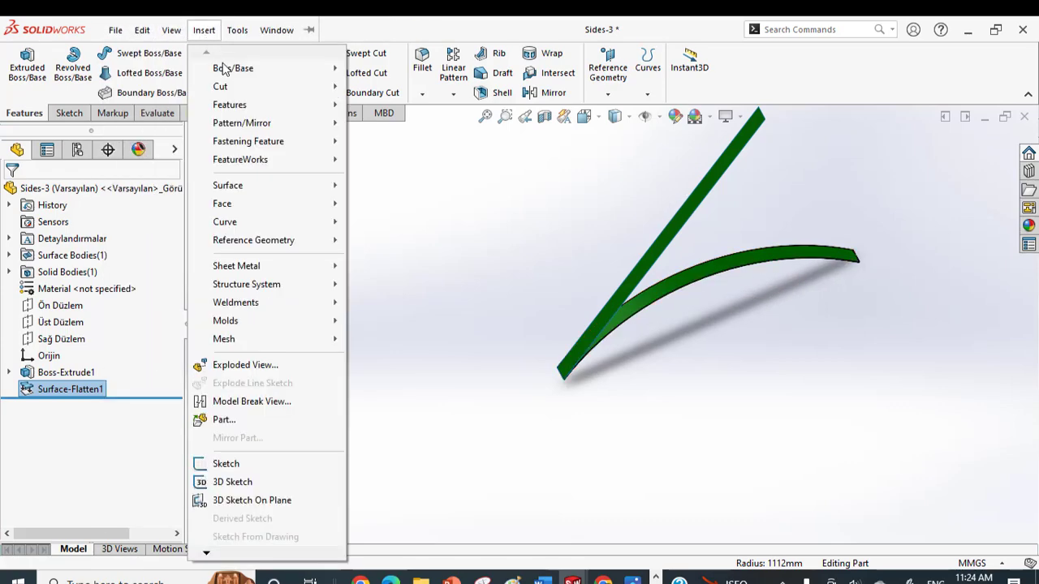
{"action": "mouse_move", "coordinate": [254, 109]}
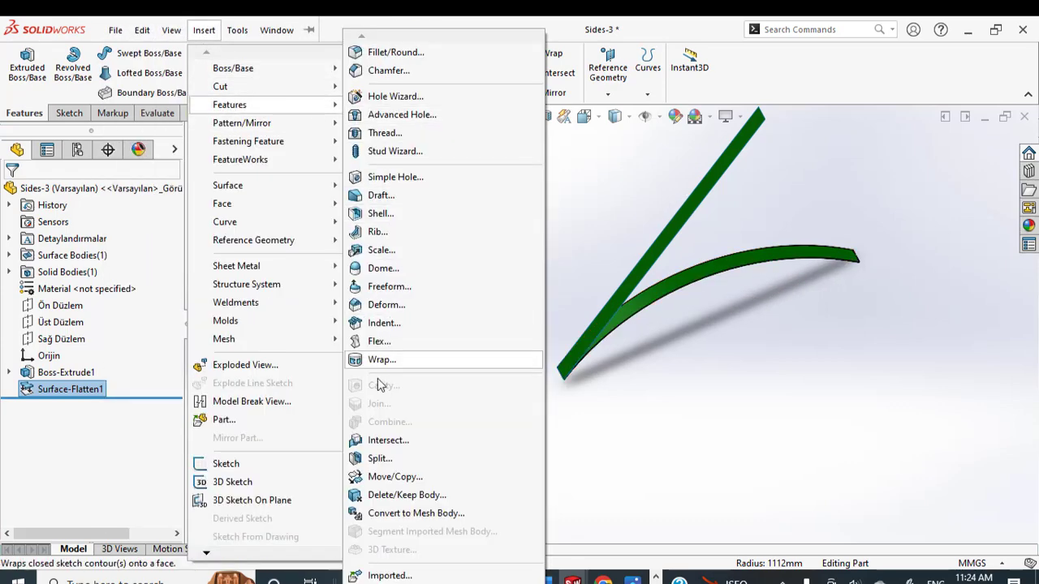
{"action": "left_click", "coordinate": [406, 495]}
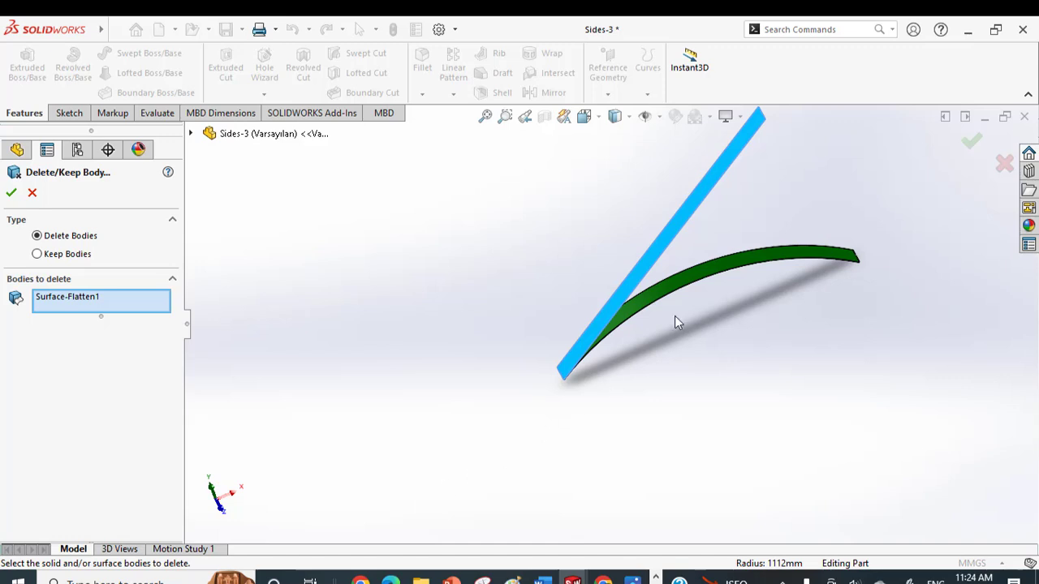
{"action": "right_click", "coordinate": [87, 300]}
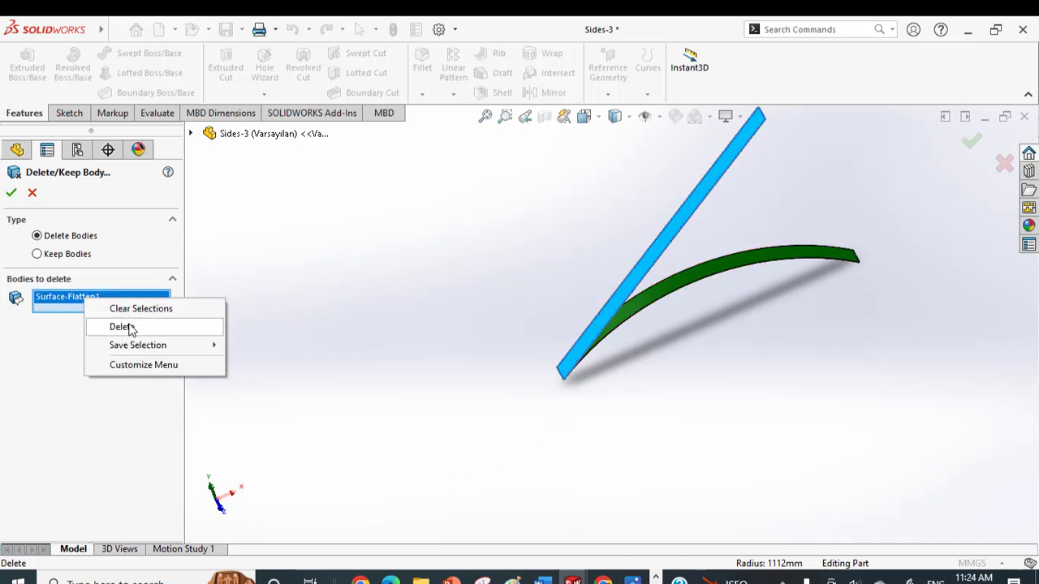
{"action": "left_click", "coordinate": [128, 327]}
{"action": "left_click", "coordinate": [717, 273]}
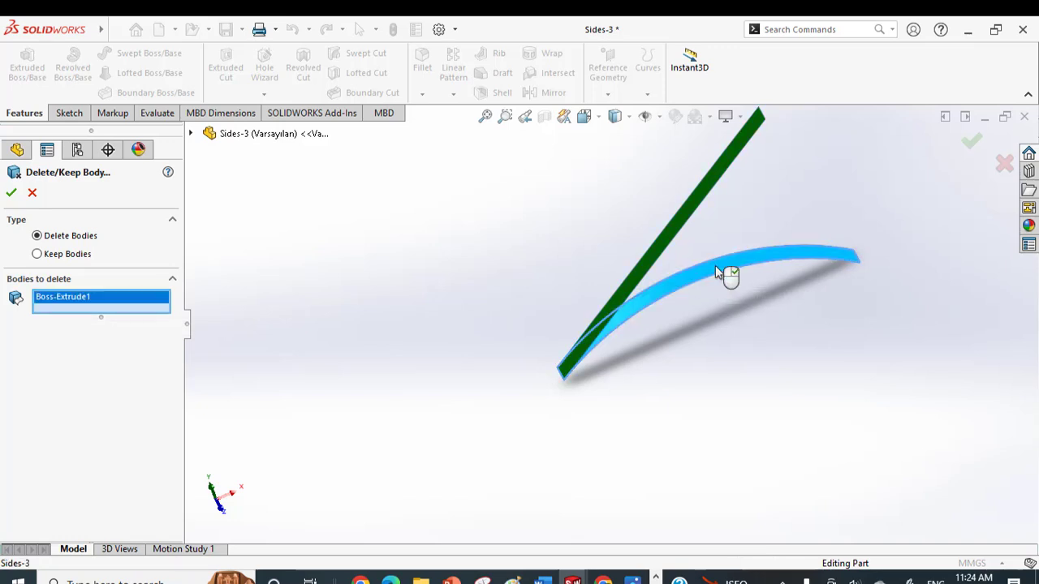
{"action": "left_click", "coordinate": [11, 196]}
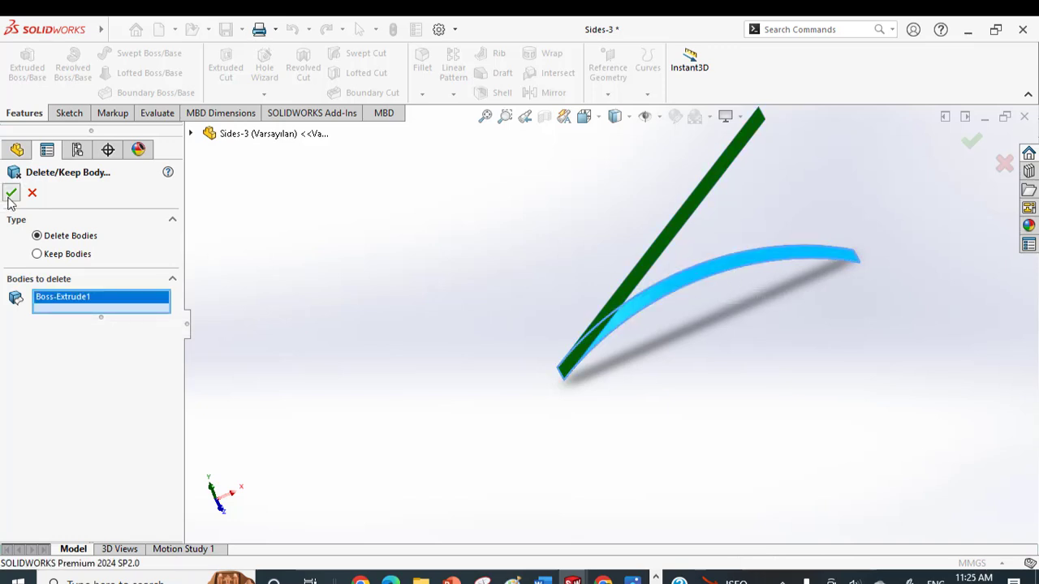
Save the part as an opened copy named "flatten surface" in the Cover - design folder, keeping the original document open.
{"action": "left_click", "coordinate": [242, 29]}
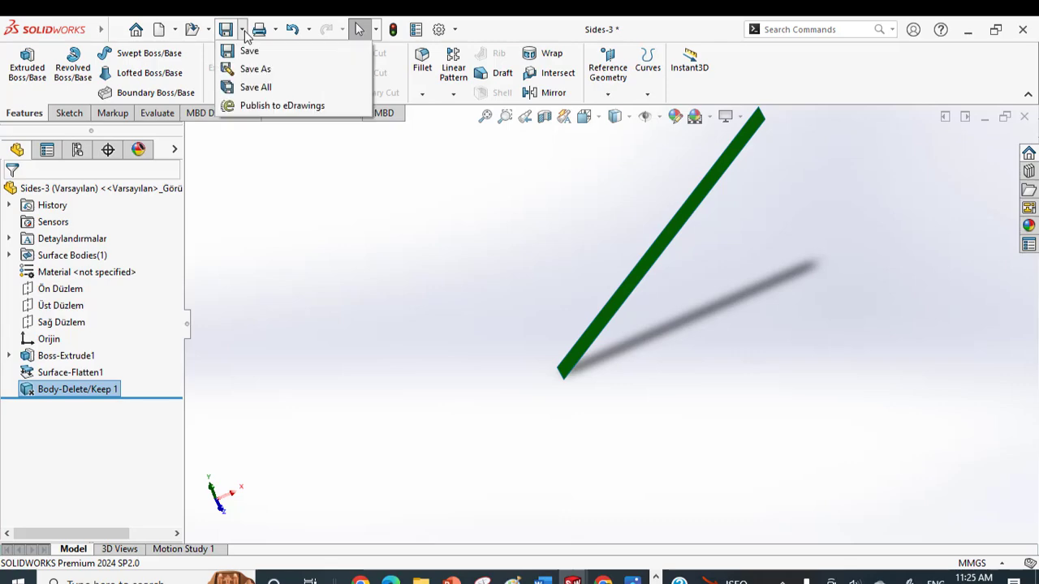
{"action": "left_click", "coordinate": [252, 70]}
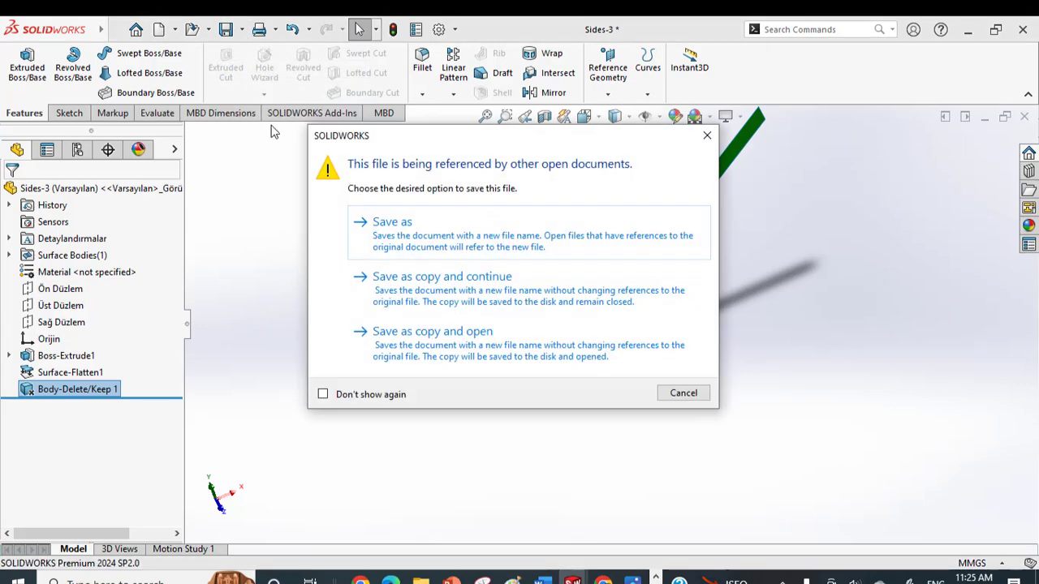
{"action": "left_click", "coordinate": [414, 349]}
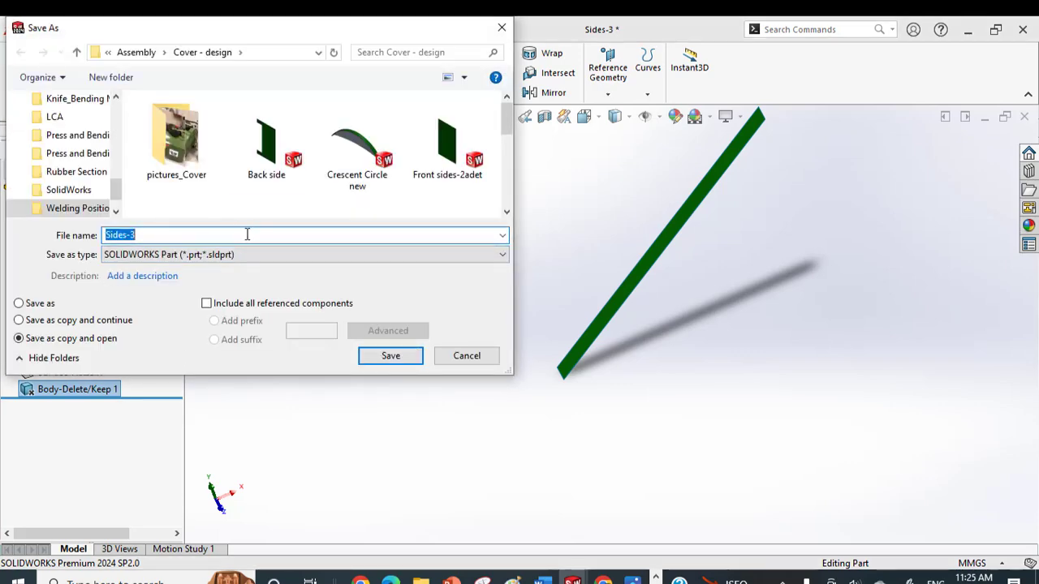
{"action": "type", "text": "t"}
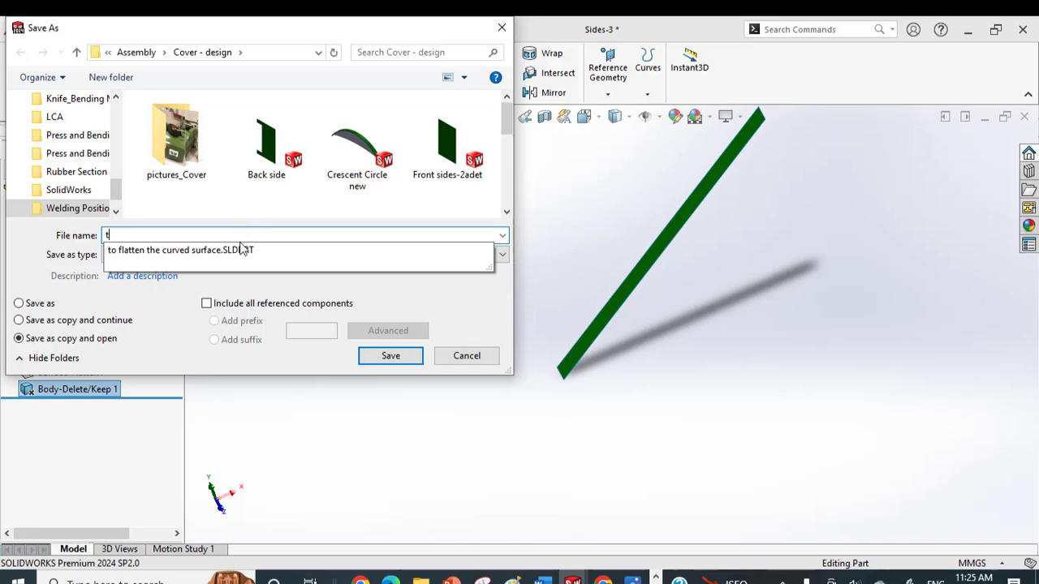
{"action": "left_click", "coordinate": [225, 251]}
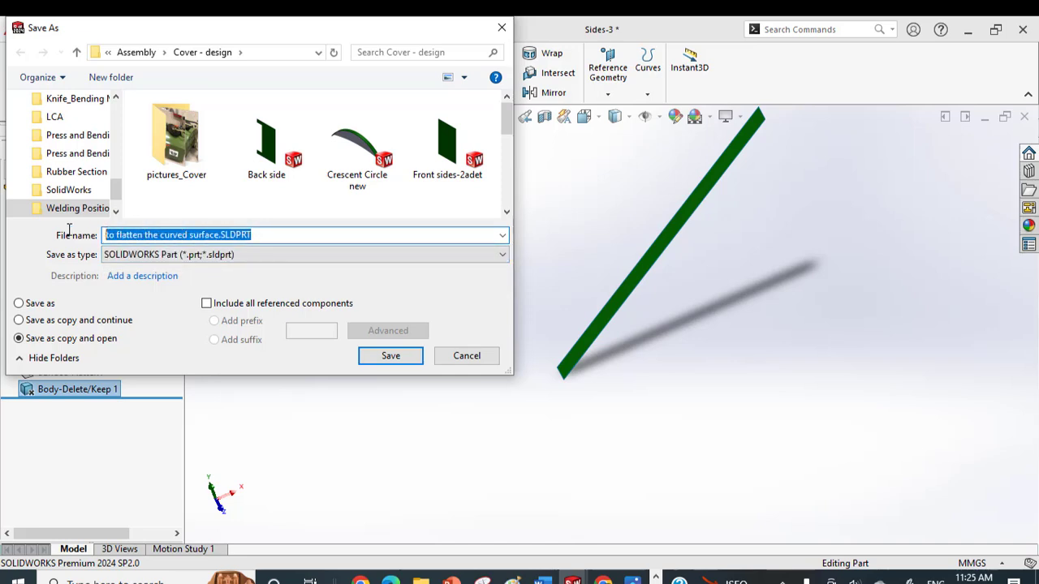
{"action": "type", "text": "flatten"}
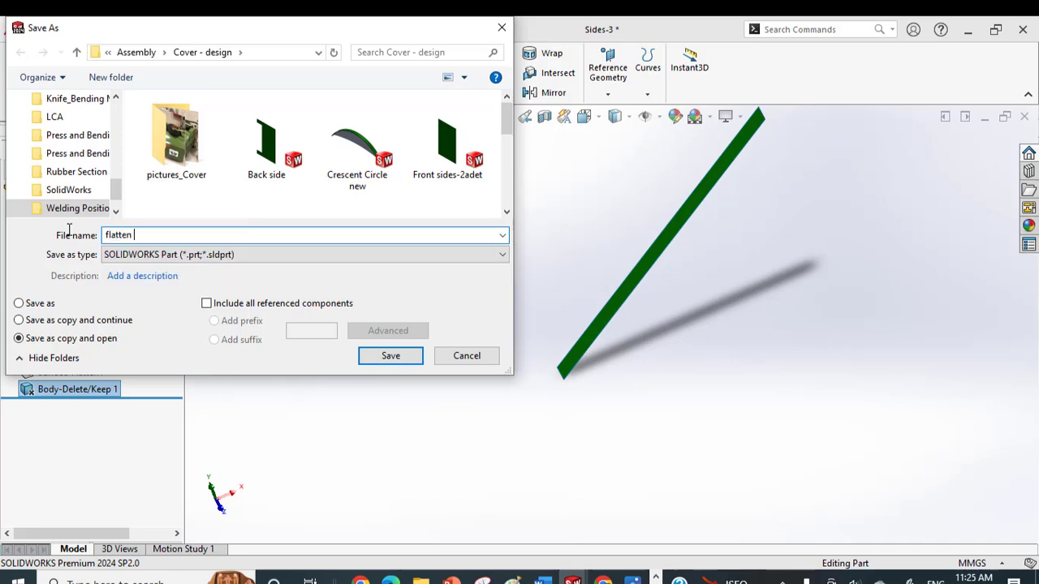
{"action": "type", "text": " surface"}
{"action": "left_click", "coordinate": [391, 356]}
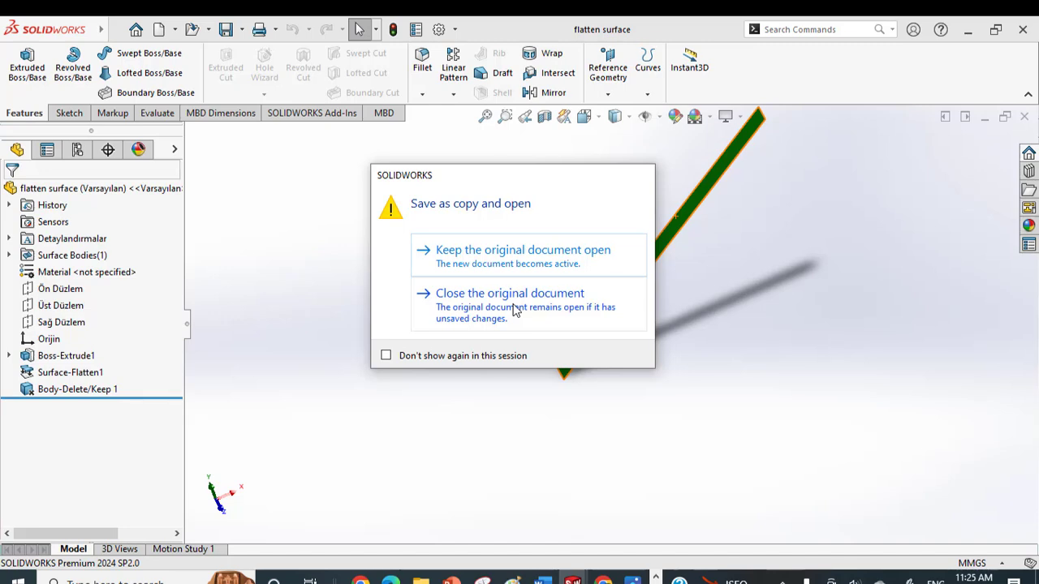
{"action": "left_click", "coordinate": [526, 253]}
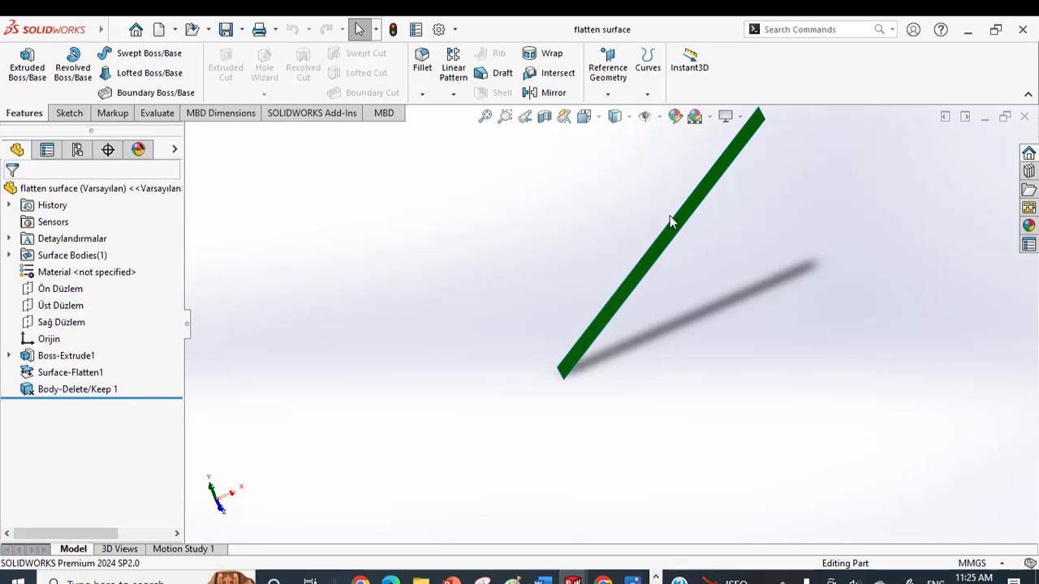
Examine the flattened strip as a whole and close up at its lower end.
{"action": "mouse_move", "coordinate": [686, 216]}
{"action": "middle_mouse_down"}
{"action": "mouse_move", "coordinate": [693, 228]}
{"action": "mouse_move", "coordinate": [658, 174]}
{"action": "mouse_move", "coordinate": [698, 227]}
{"action": "middle_mouse_up"}
{"action": "scroll", "coordinate": [629, 275], "scroll_direction": "up", "scroll_amount": 5}
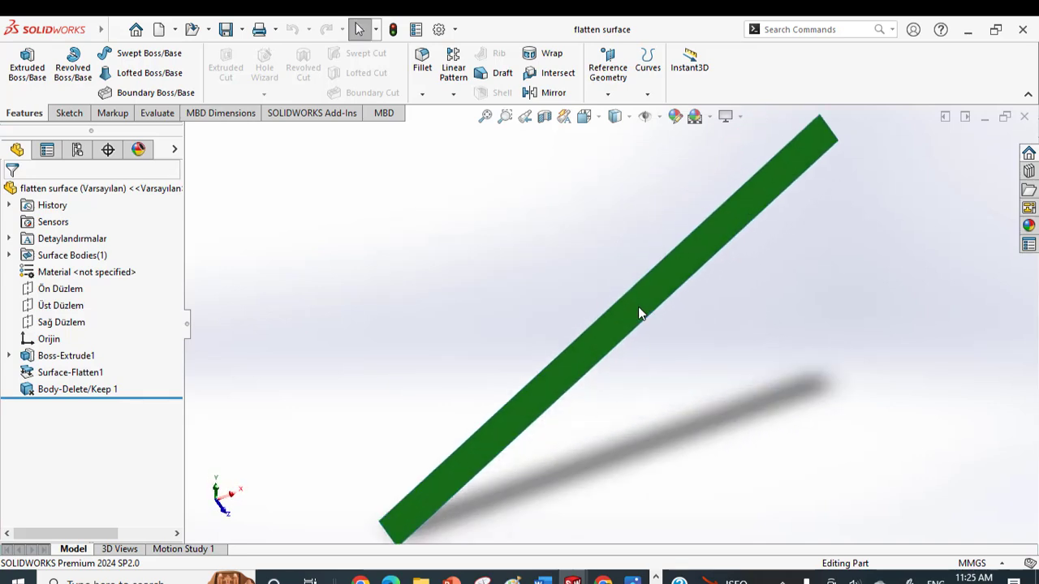
{"action": "scroll", "coordinate": [649, 312], "scroll_direction": "down", "scroll_amount": 4}
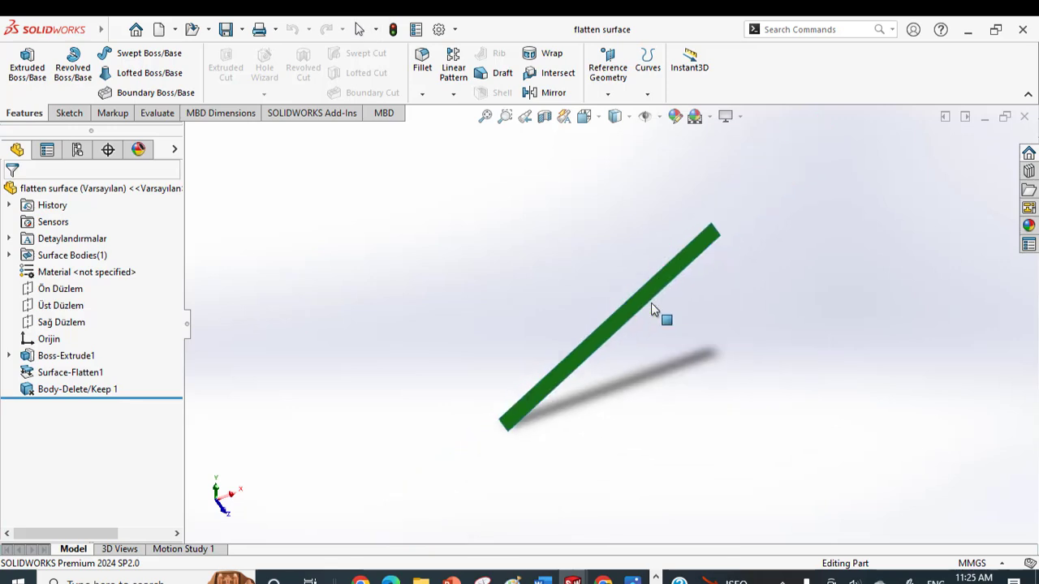
{"action": "middle_click_drag", "start_coordinate": [650, 302], "coordinate": [661, 276]}
{"action": "scroll", "coordinate": [661, 280], "scroll_direction": "up", "scroll_amount": 1}
{"action": "scroll", "coordinate": [664, 292], "scroll_direction": "down", "scroll_amount": 4}
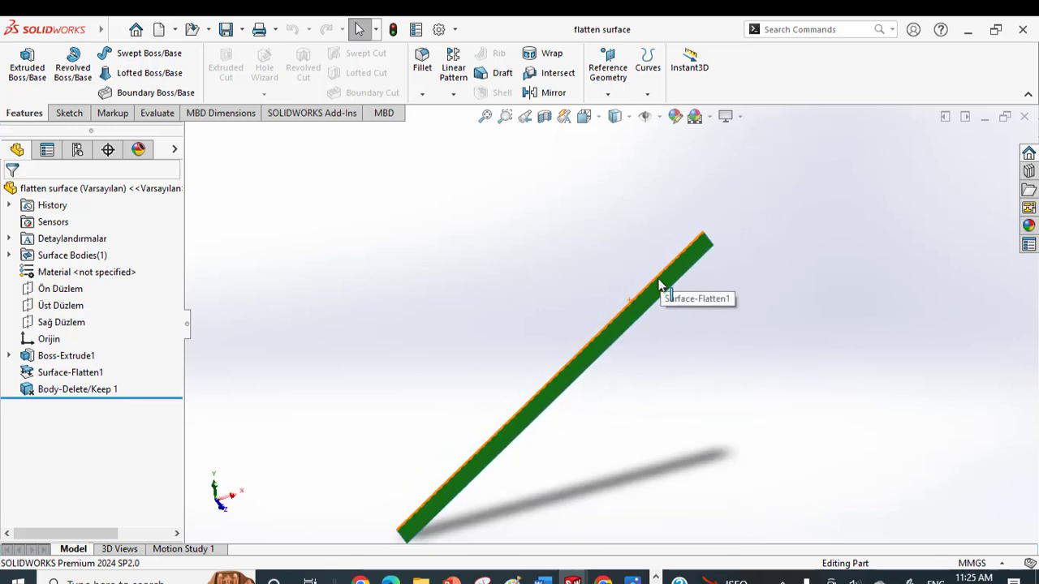
{"action": "scroll", "coordinate": [515, 432], "scroll_direction": "up", "scroll_amount": 2}
{"action": "scroll", "coordinate": [512, 444], "scroll_direction": "down", "scroll_amount": 2}
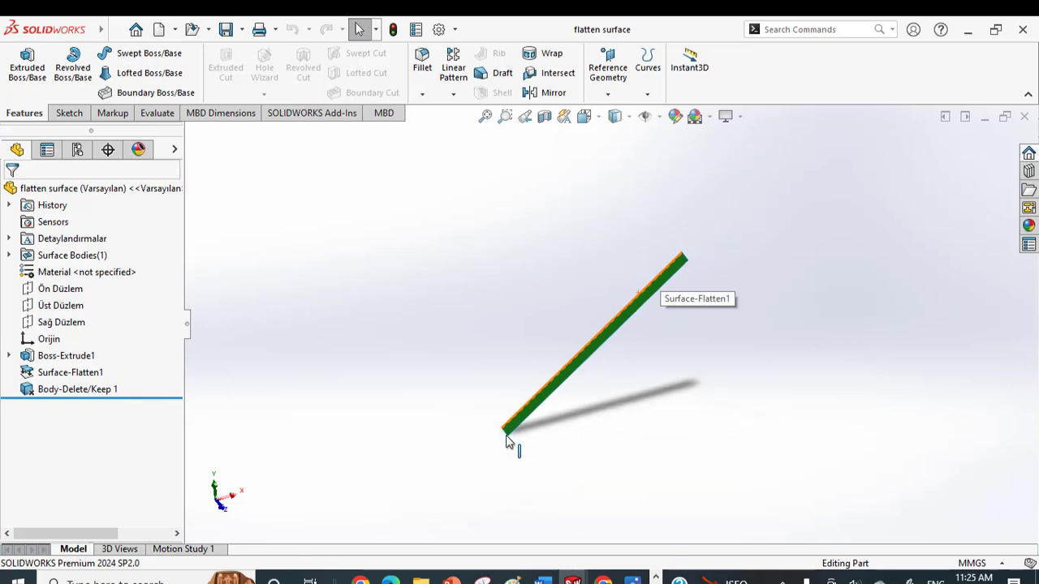
{"action": "scroll", "coordinate": [527, 410], "scroll_direction": "up", "scroll_amount": 3}
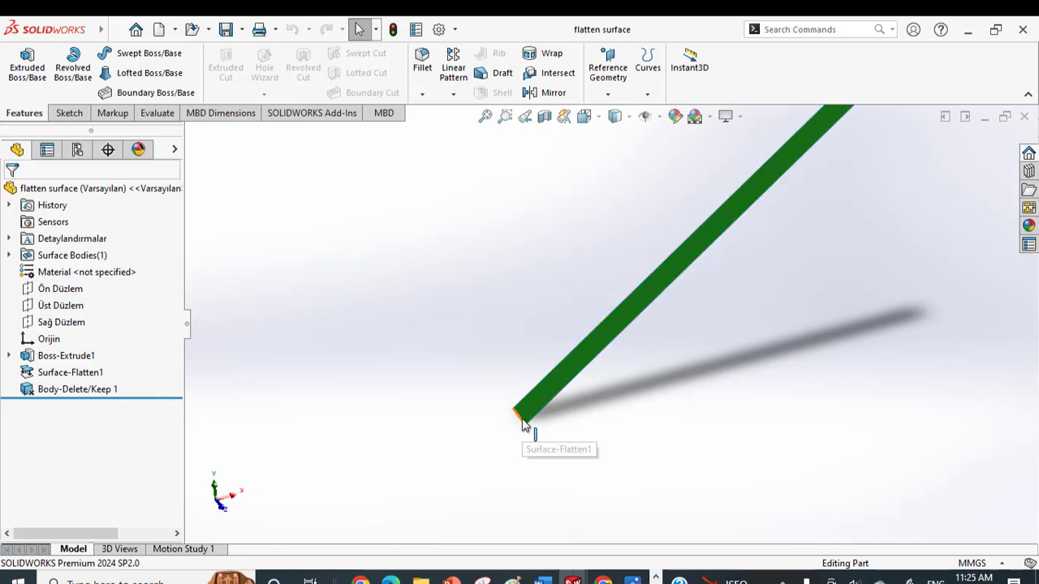
{"action": "scroll", "coordinate": [524, 422], "scroll_direction": "up", "scroll_amount": 5}
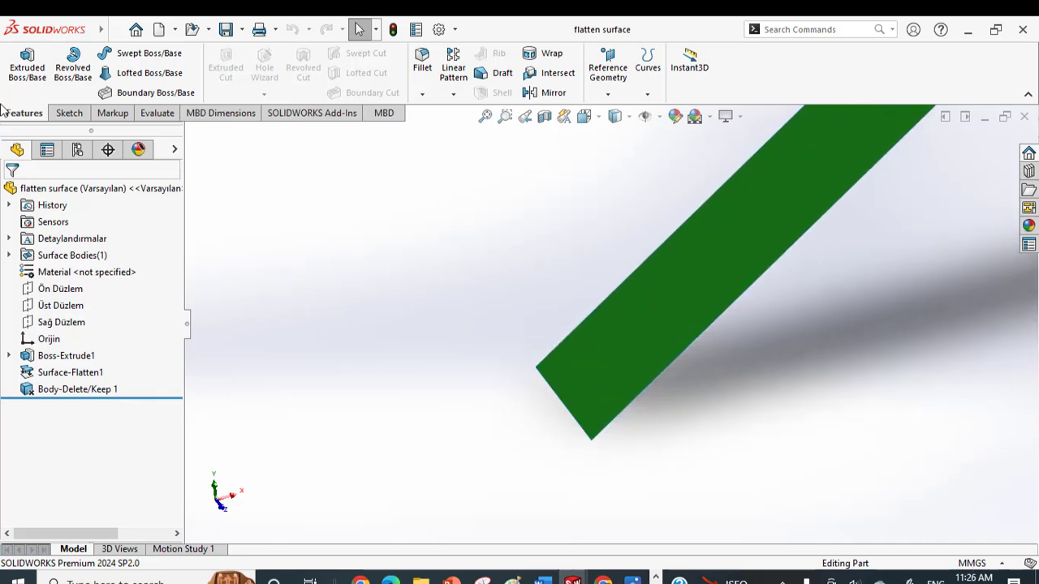
{"action": "scroll", "coordinate": [387, 188], "scroll_direction": "down", "scroll_amount": 5}
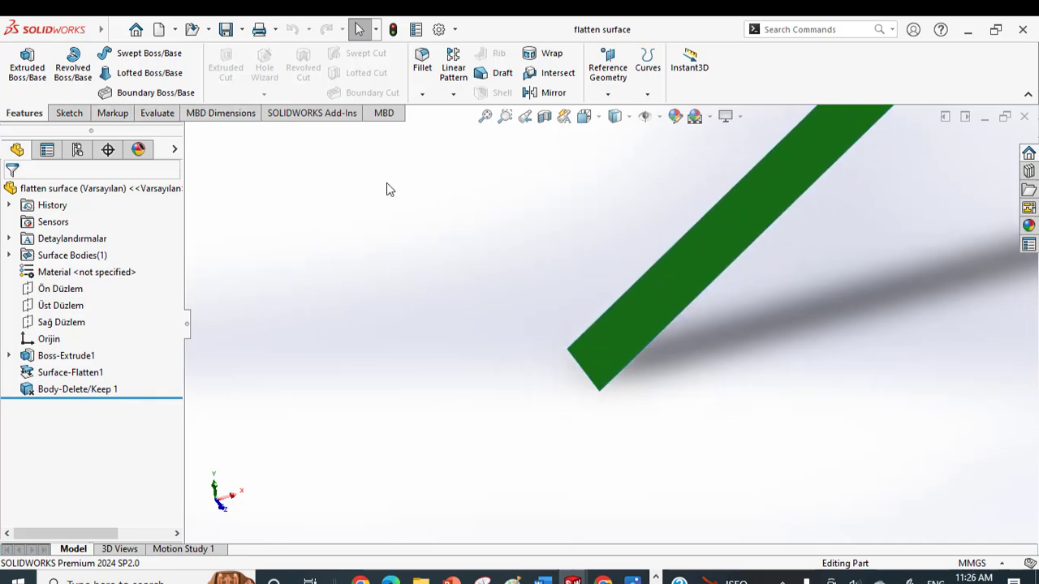
Close the flatten surface part, then close Sides-3 without saving and discard its changes in the assembly.
{"action": "left_click", "coordinate": [1023, 116]}
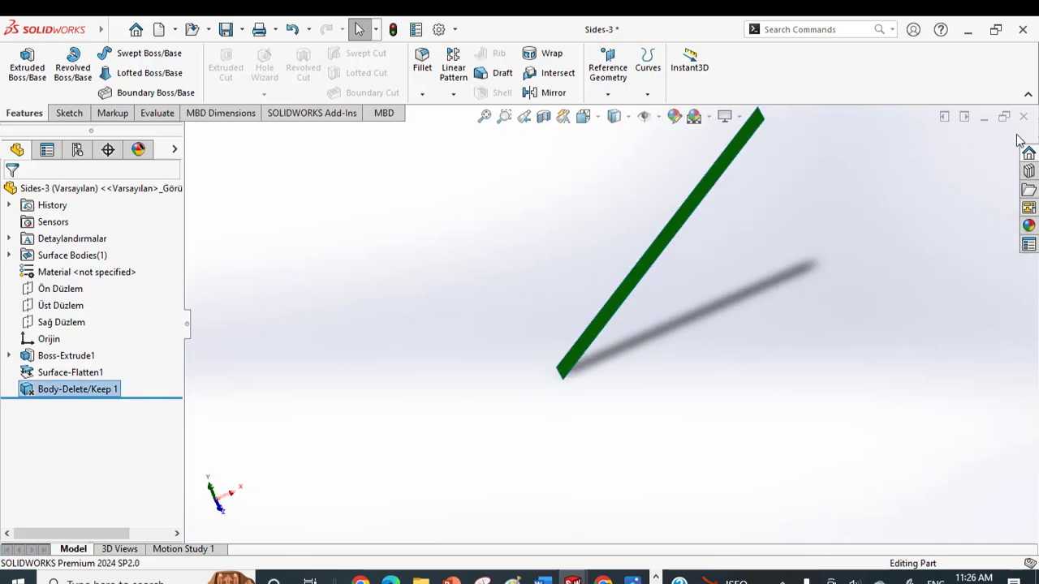
{"action": "left_click", "coordinate": [1023, 117]}
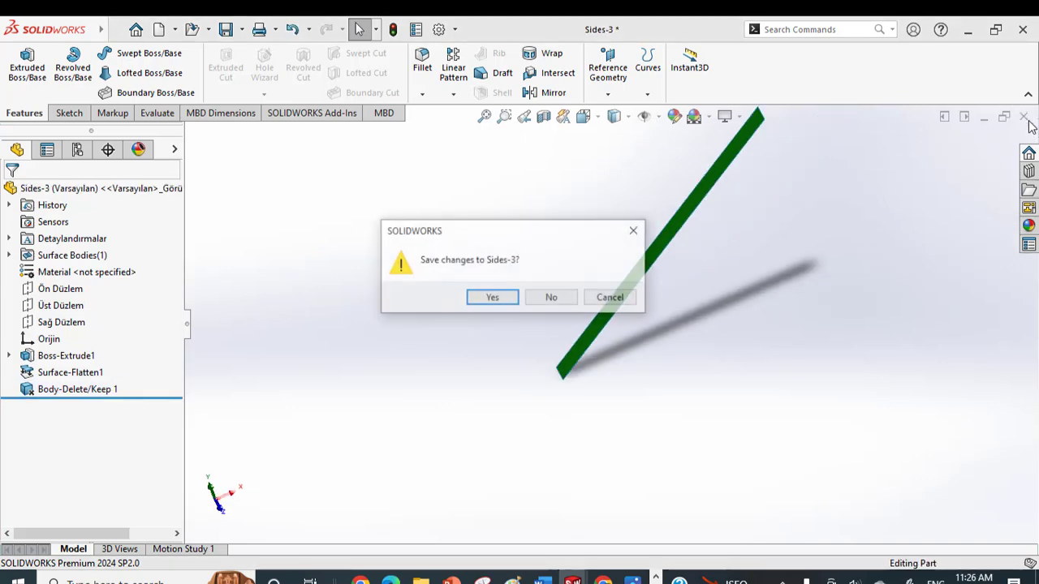
{"action": "left_click", "coordinate": [545, 300]}
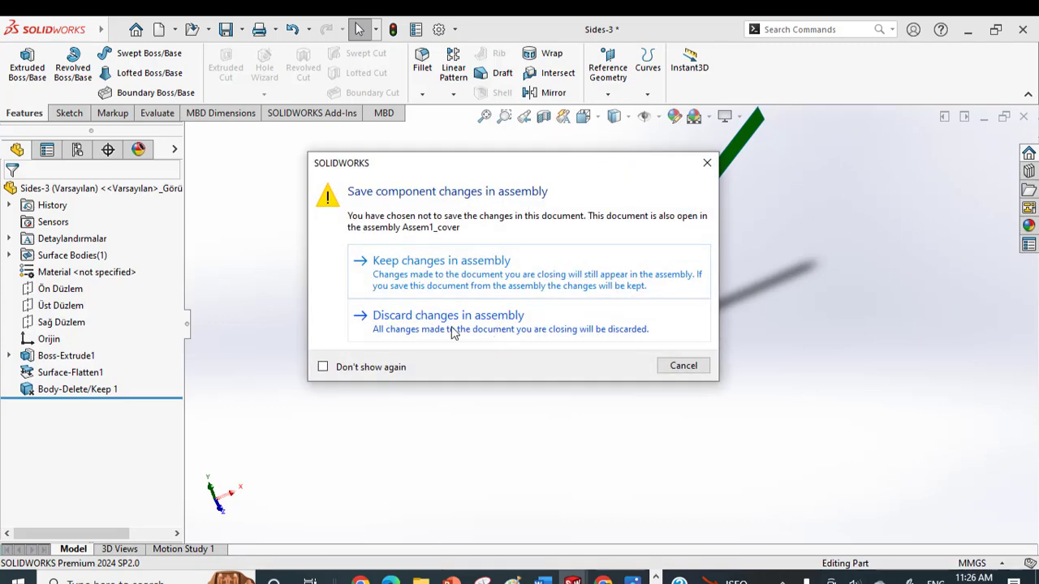
{"action": "left_click", "coordinate": [463, 325]}
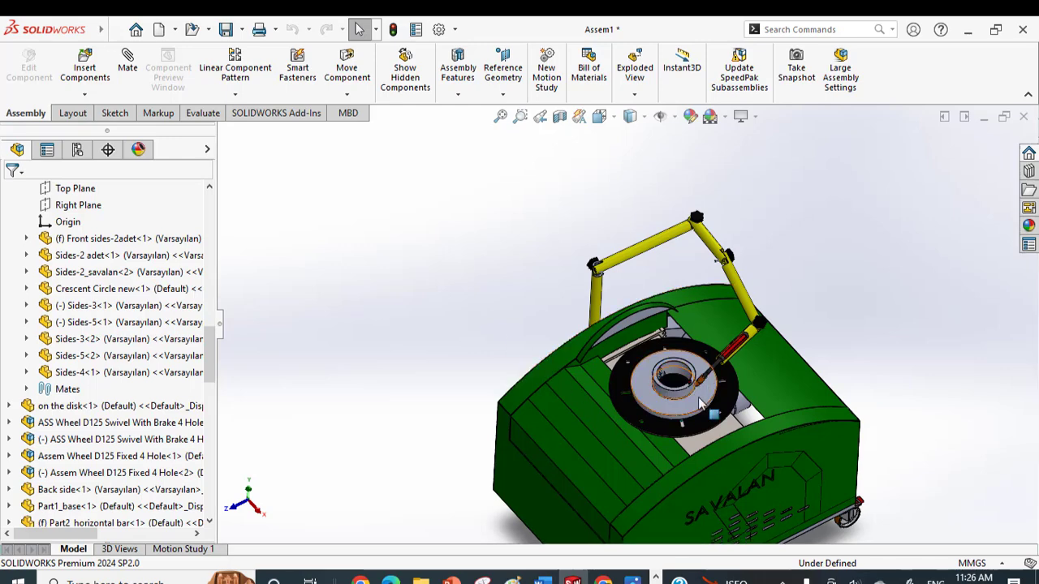
Examine the complete machine with its cover, and the weld bead around the ring on the turntable close up.
{"action": "scroll", "coordinate": [699, 403], "scroll_direction": "up", "scroll_amount": 5}
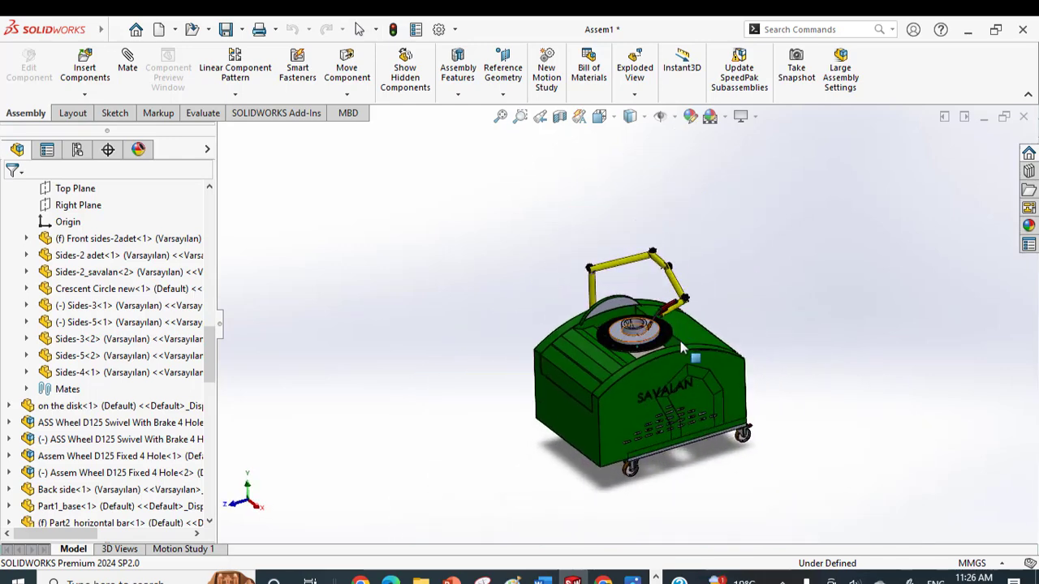
{"action": "scroll", "coordinate": [649, 349], "scroll_direction": "down", "scroll_amount": 3}
{"action": "scroll", "coordinate": [625, 349], "scroll_direction": "up", "scroll_amount": 3}
{"action": "scroll", "coordinate": [613, 338], "scroll_direction": "down", "scroll_amount": 2}
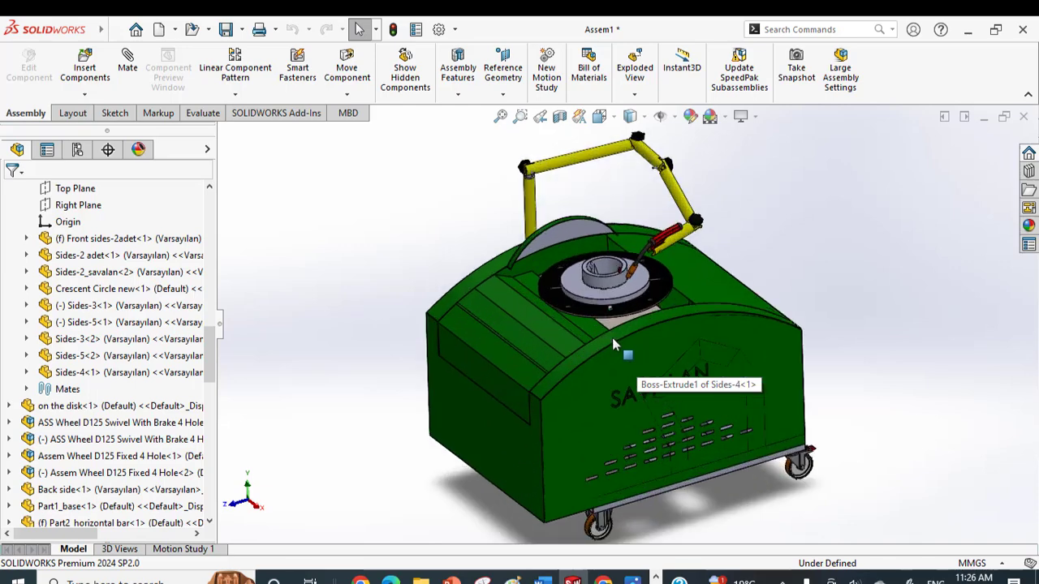
{"action": "scroll", "coordinate": [607, 332], "scroll_direction": "down", "scroll_amount": 1}
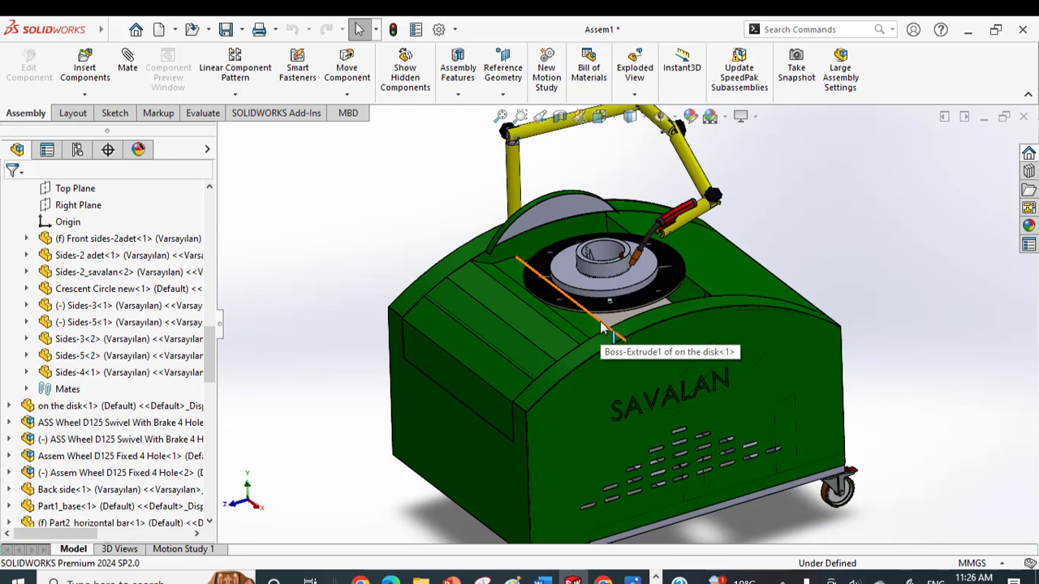
{"action": "scroll", "coordinate": [605, 327], "scroll_direction": "down", "scroll_amount": 5}
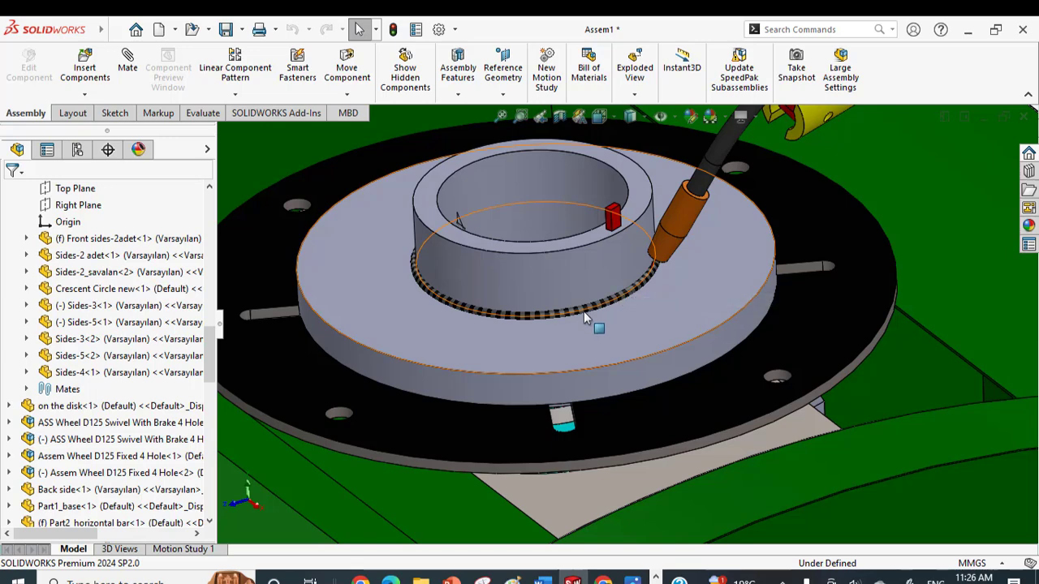
{"action": "scroll", "coordinate": [584, 313], "scroll_direction": "down", "scroll_amount": 2}
{"action": "scroll", "coordinate": [584, 317], "scroll_direction": "up", "scroll_amount": 4}
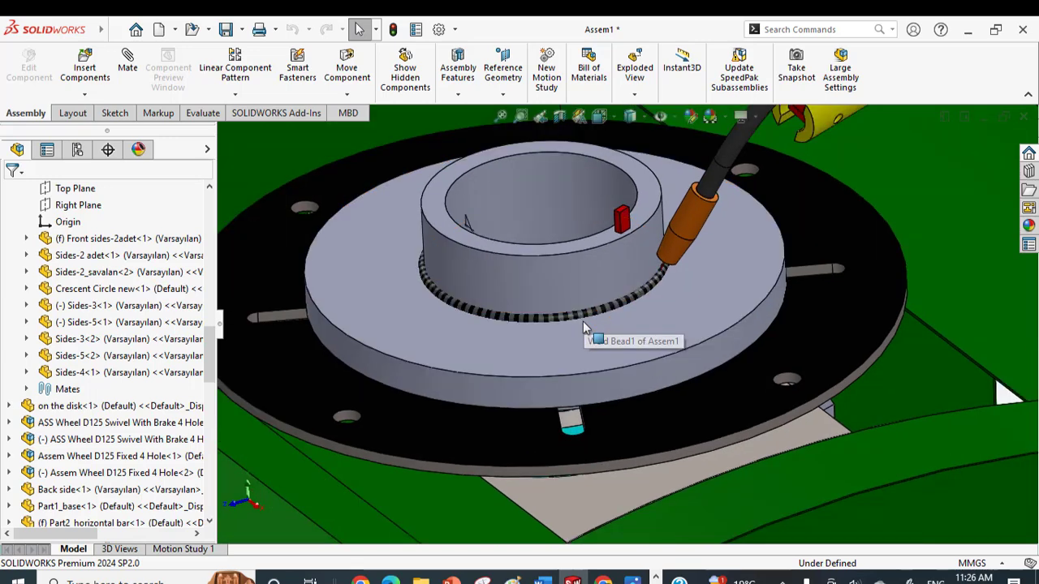
Save the Assem1 assembly and look through its top-level list of mates.
{"action": "left_click", "coordinate": [226, 30]}
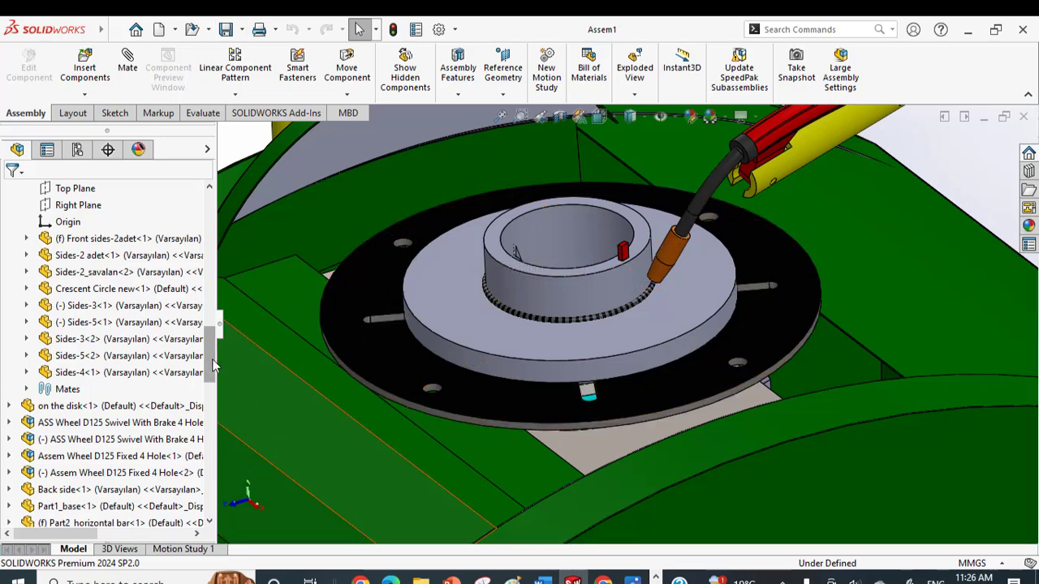
{"action": "left_click_drag", "start_coordinate": [209, 361], "coordinate": [201, 513]}
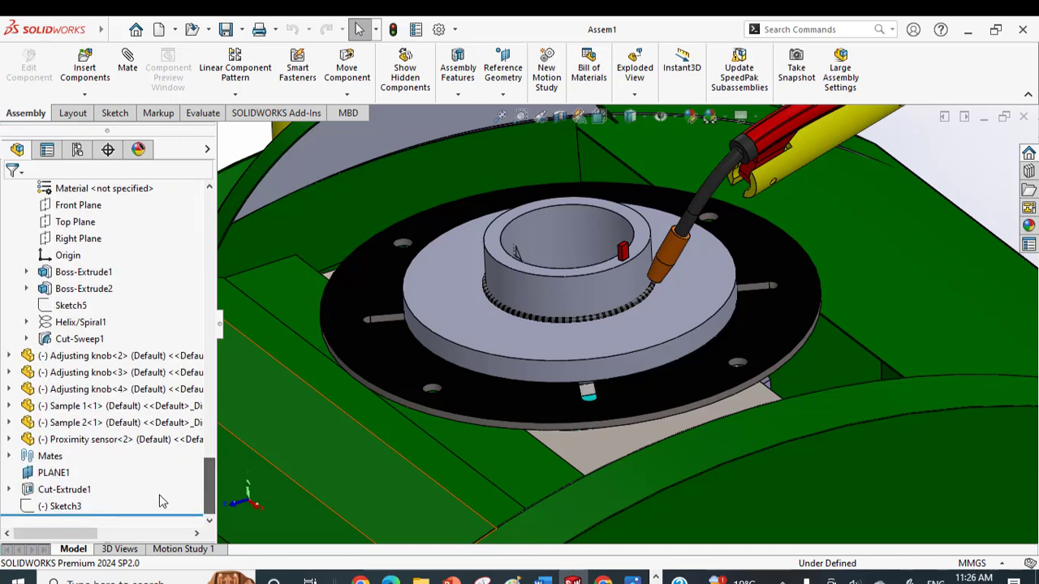
{"action": "left_click", "coordinate": [10, 456]}
{"action": "scroll", "coordinate": [195, 369], "scroll_direction": "down", "scroll_amount": 15}
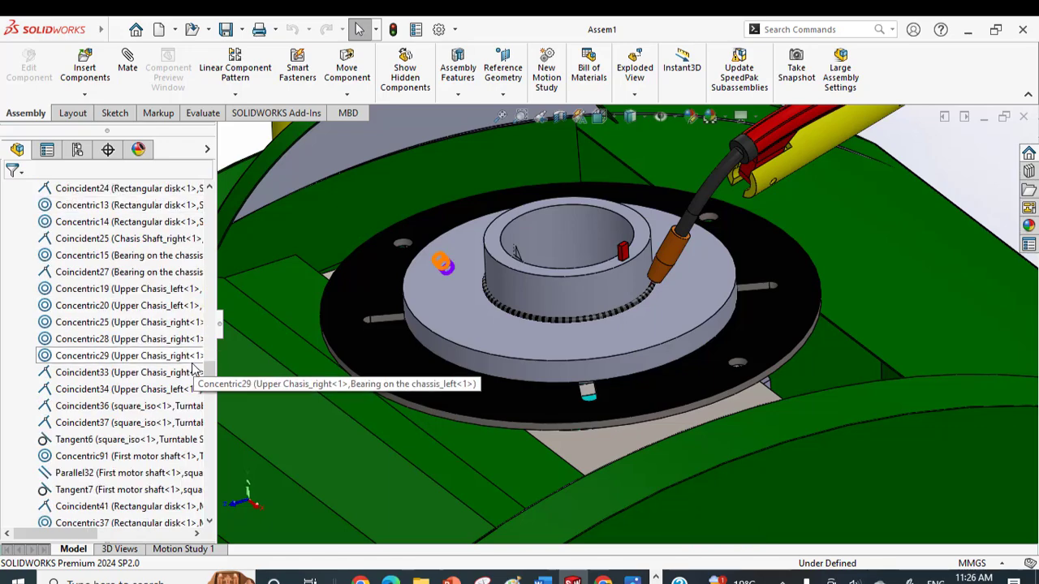
{"action": "scroll", "coordinate": [195, 369], "scroll_direction": "down", "scroll_amount": 4}
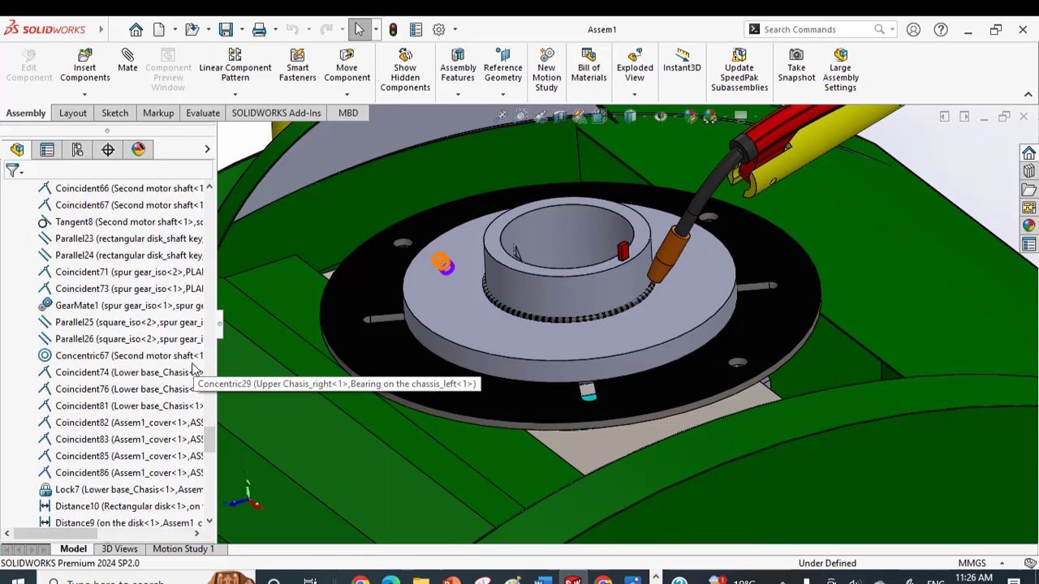
{"action": "scroll", "coordinate": [195, 369], "scroll_direction": "up", "scroll_amount": 13}
{"action": "scroll", "coordinate": [194, 370], "scroll_direction": "up", "scroll_amount": 8}
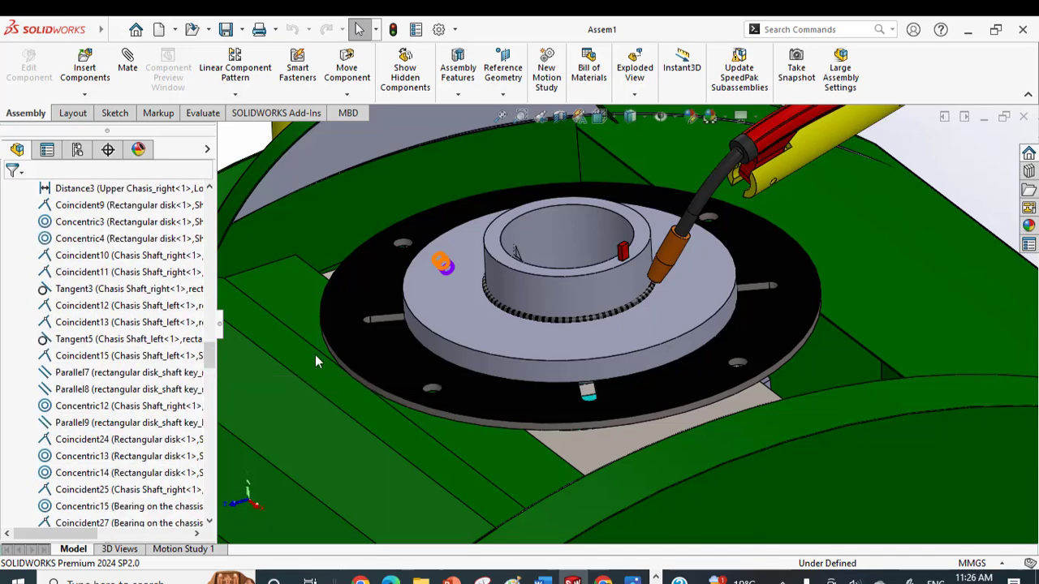
Open Motion Study 1, update its initial animation state to the new Welding Torch MP210 position, and play the animation.
{"action": "scroll", "coordinate": [487, 321], "scroll_direction": "up", "scroll_amount": 3}
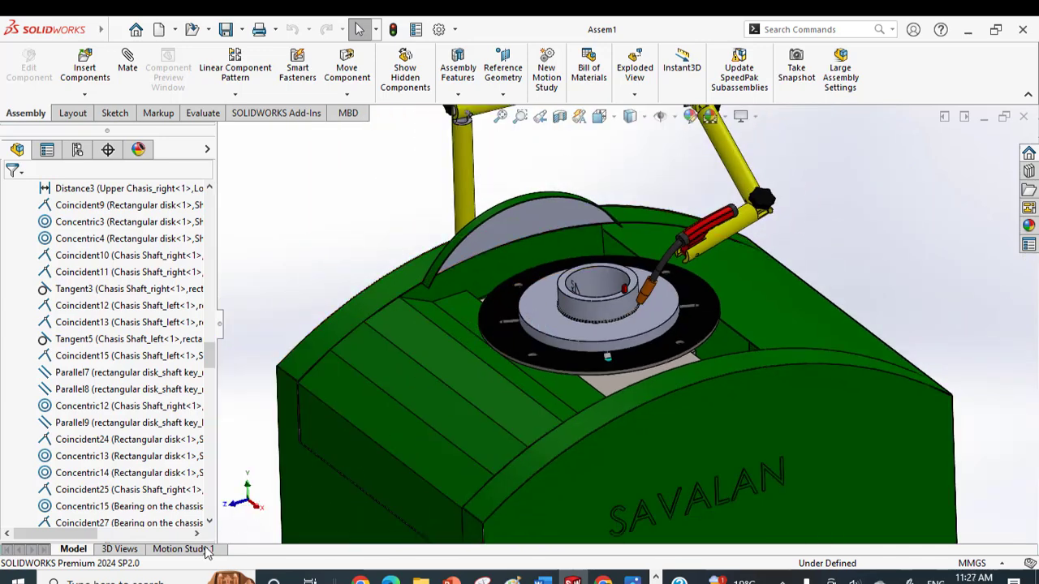
{"action": "scroll", "coordinate": [640, 396], "scroll_direction": "up", "scroll_amount": 5}
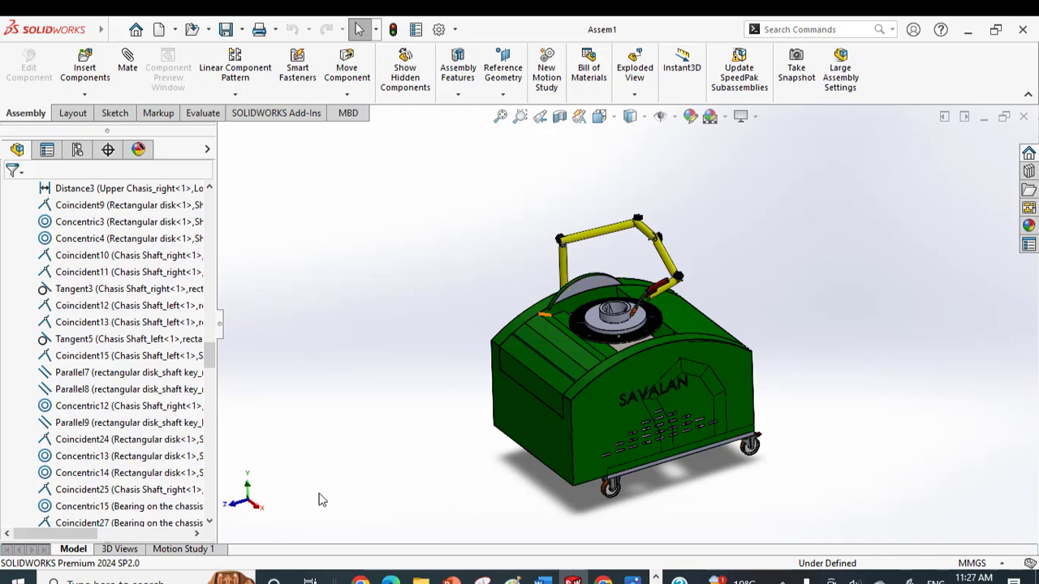
{"action": "left_click", "coordinate": [185, 549]}
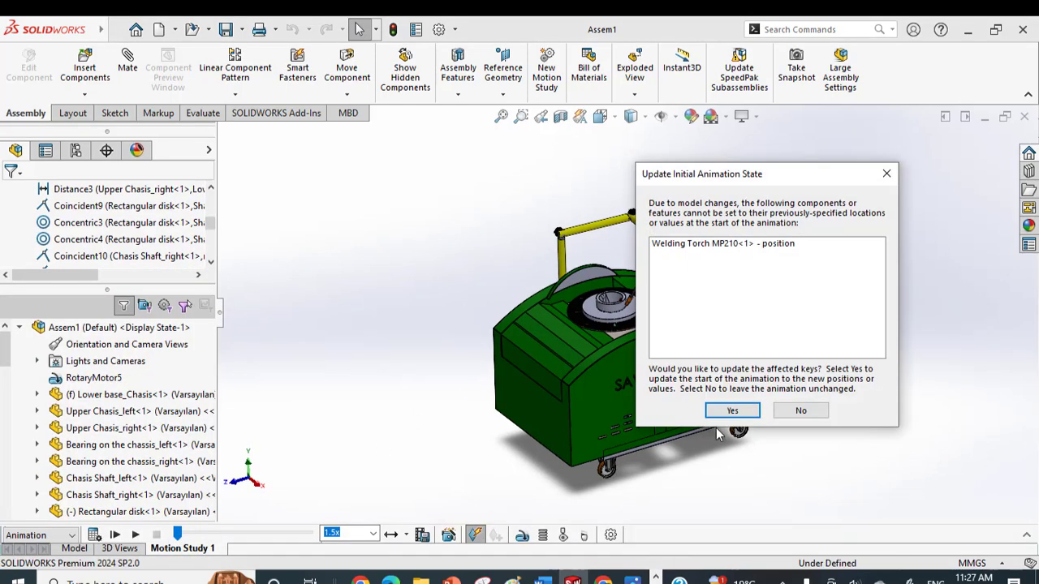
{"action": "left_click", "coordinate": [725, 411]}
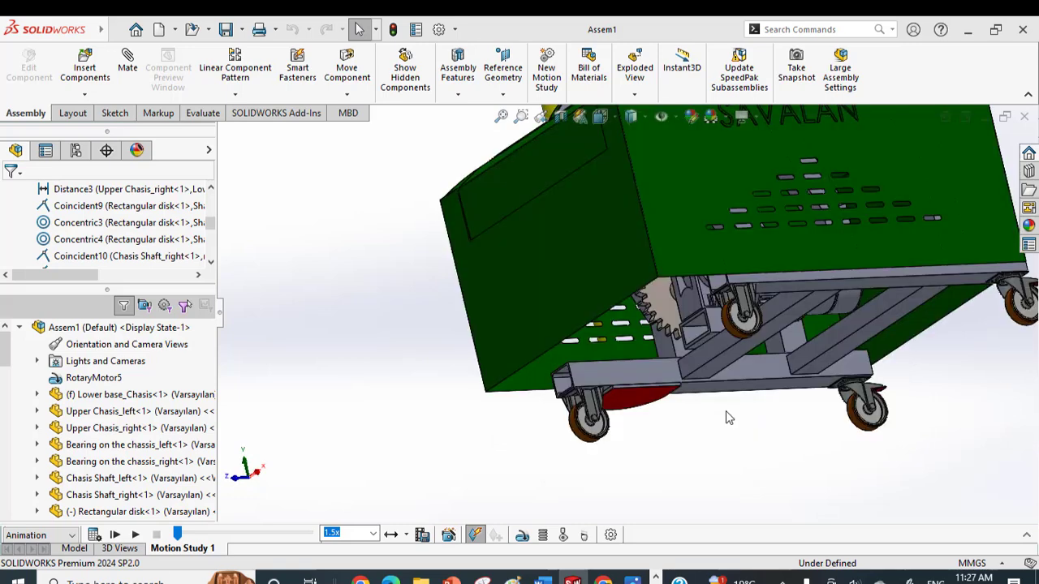
{"action": "left_click", "coordinate": [135, 536]}
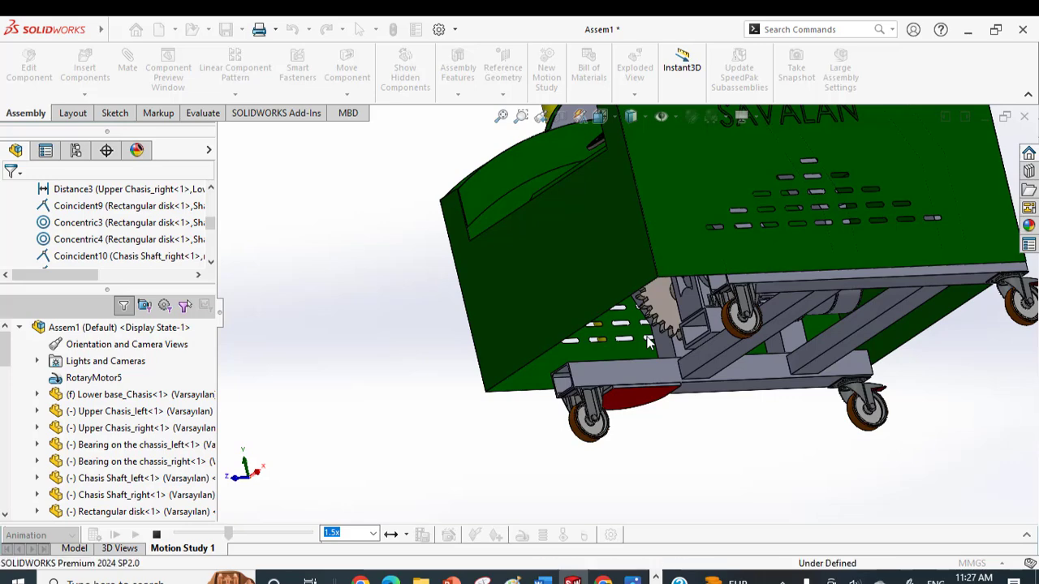
Examine the tilting drive from below while the animation runs, and look through the playback mode options.
{"action": "scroll", "coordinate": [647, 343], "scroll_direction": "up", "scroll_amount": 1}
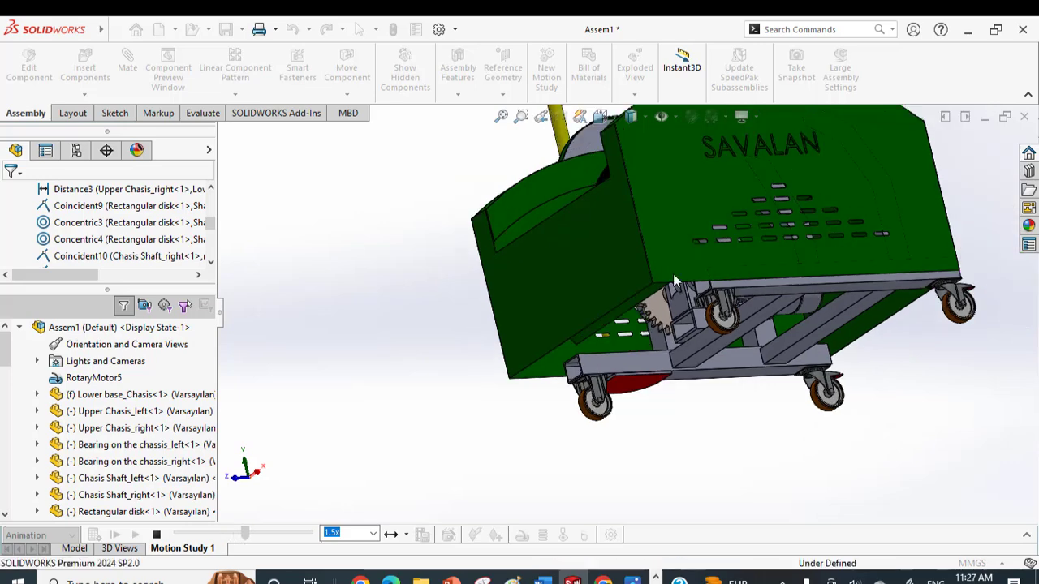
{"action": "middle_click_drag", "start_coordinate": [673, 274], "coordinate": [757, 259]}
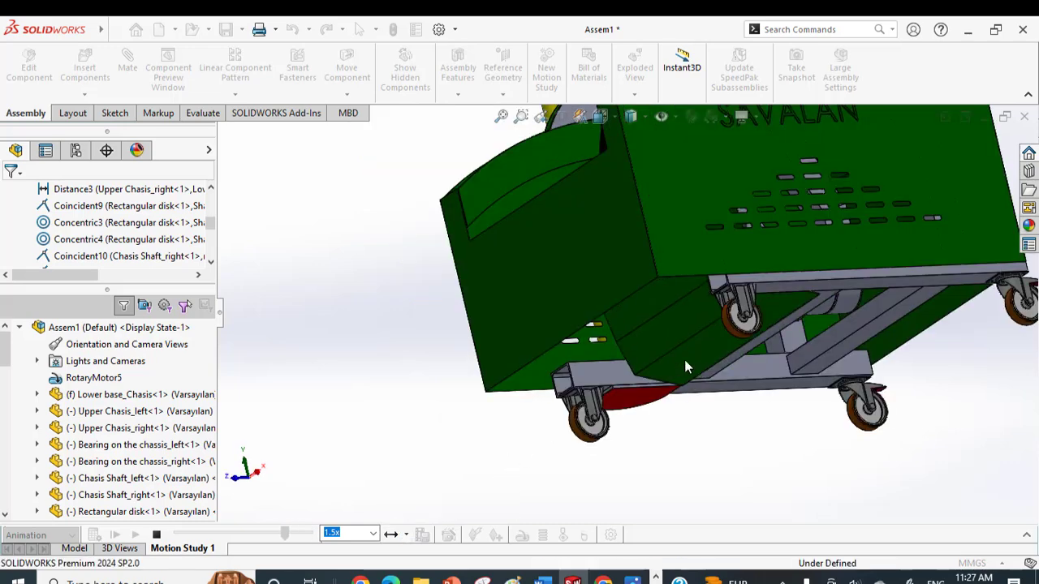
{"action": "left_click", "coordinate": [407, 539]}
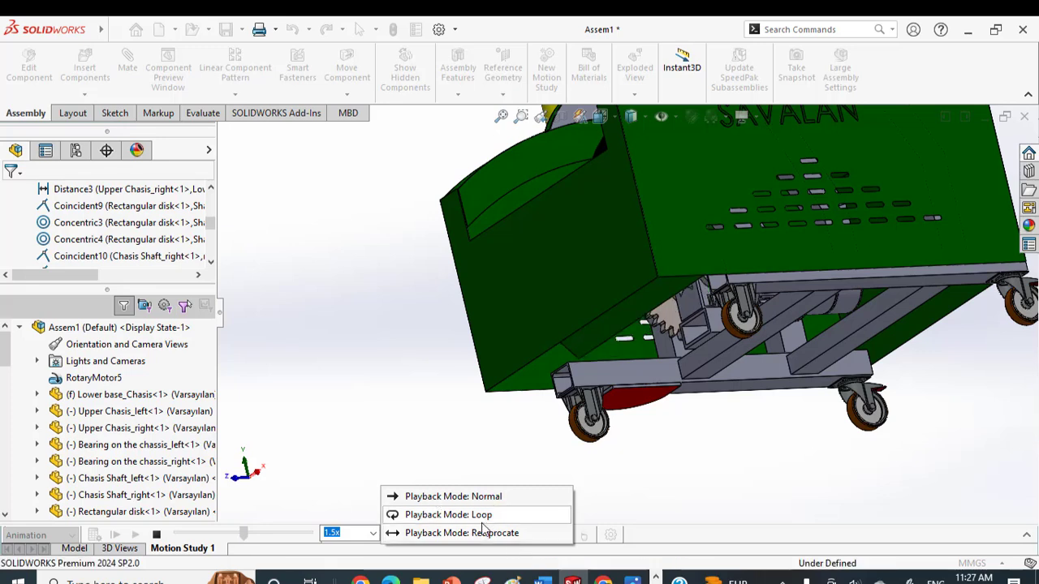
{"action": "left_click", "coordinate": [392, 373]}
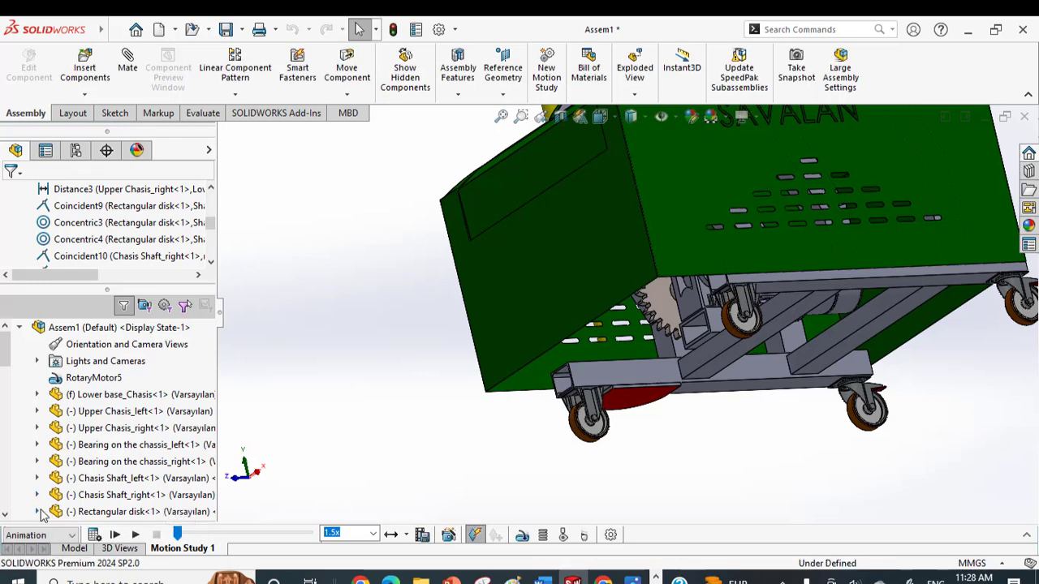
Return from the motion study to the model and save the Assem1 assembly.
{"action": "left_click", "coordinate": [74, 548]}
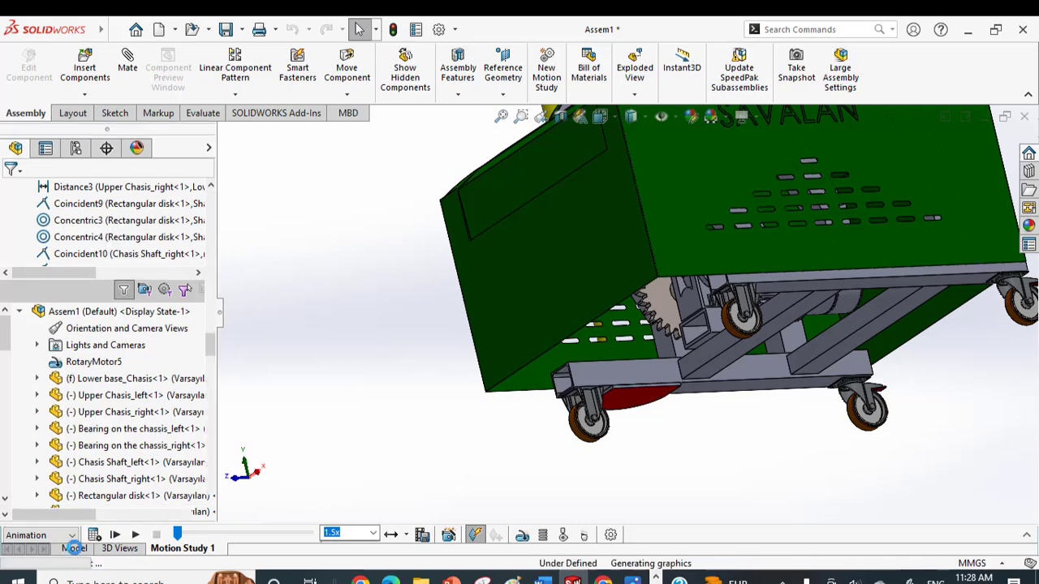
{"action": "scroll", "coordinate": [568, 350], "scroll_direction": "down", "scroll_amount": 6}
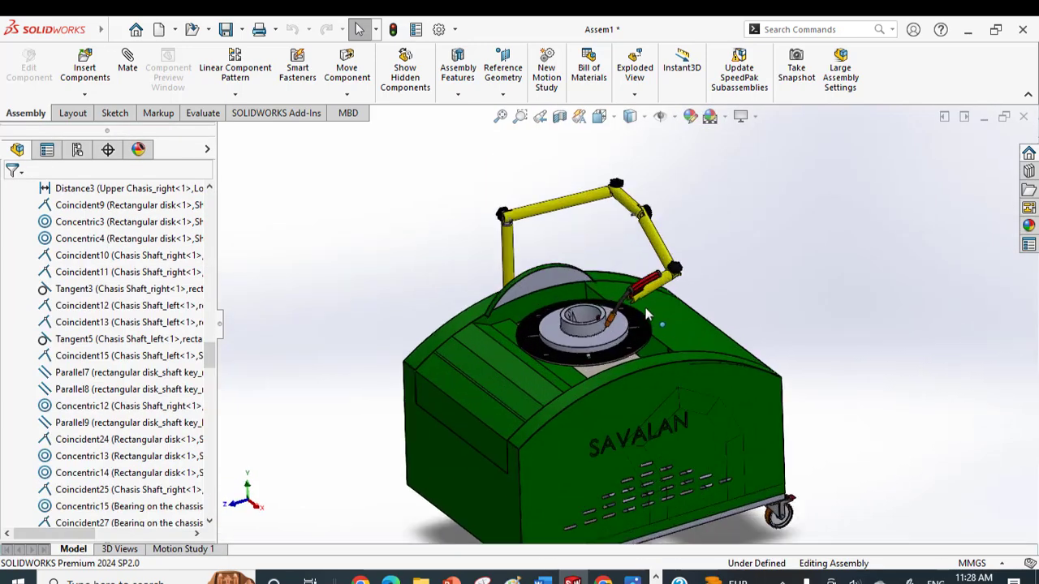
{"action": "scroll", "coordinate": [570, 352], "scroll_direction": "down", "scroll_amount": 2}
{"action": "scroll", "coordinate": [570, 351], "scroll_direction": "up", "scroll_amount": 5}
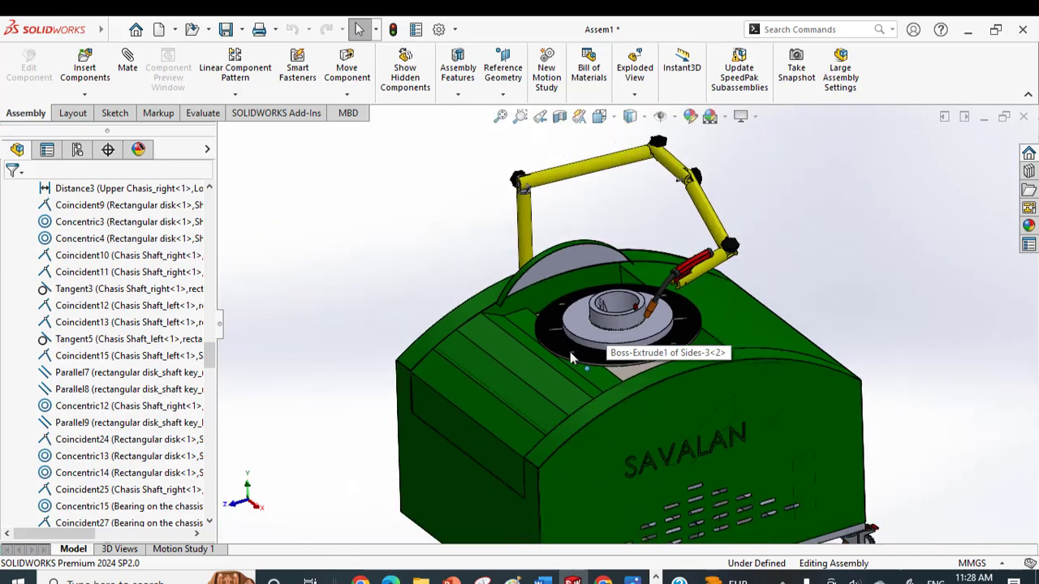
{"action": "left_click", "coordinate": [226, 29]}
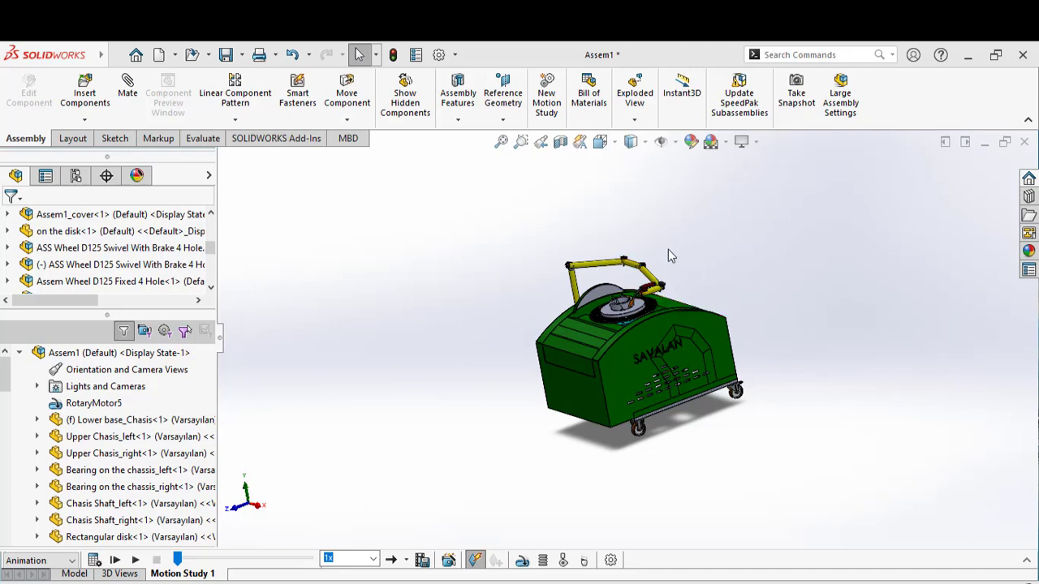
Examine the complete machine, and the turntable with the ring sample and welding torch close up.
{"action": "scroll", "coordinate": [637, 291], "scroll_direction": "down", "scroll_amount": 3}
{"action": "scroll", "coordinate": [572, 293], "scroll_direction": "down", "scroll_amount": 3}
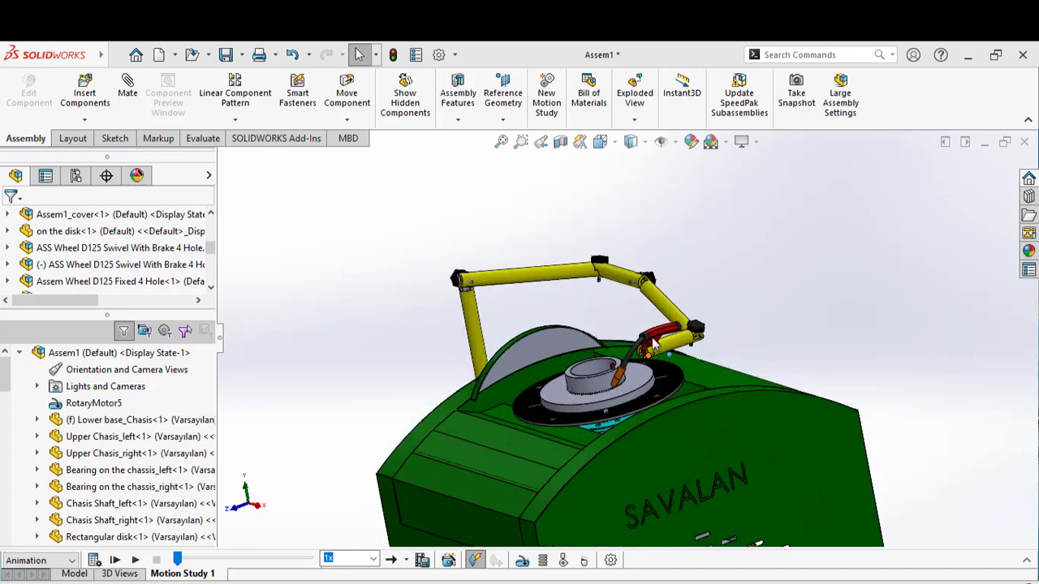
{"action": "scroll", "coordinate": [659, 348], "scroll_direction": "up", "scroll_amount": 5}
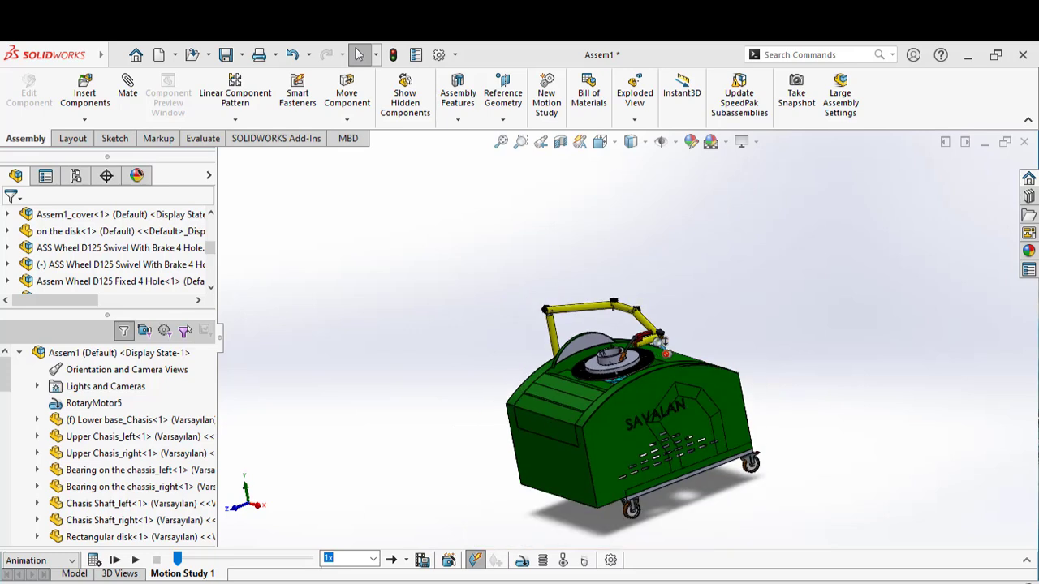
{"action": "middle_click_drag", "start_coordinate": [661, 341], "coordinate": [684, 414]}
{"action": "scroll", "coordinate": [674, 397], "scroll_direction": "down", "scroll_amount": 5}
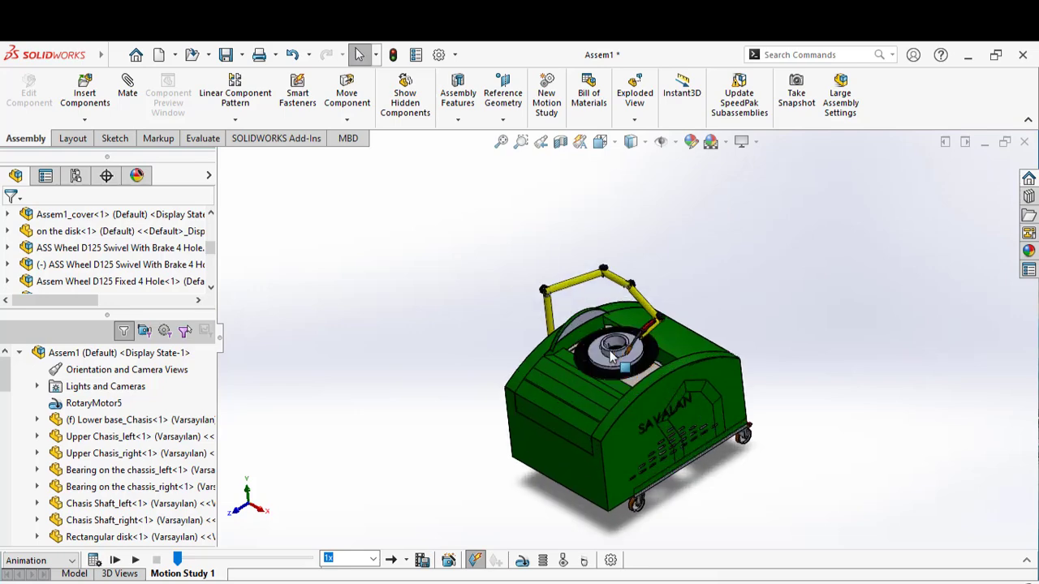
{"action": "scroll", "coordinate": [640, 345], "scroll_direction": "down", "scroll_amount": 2}
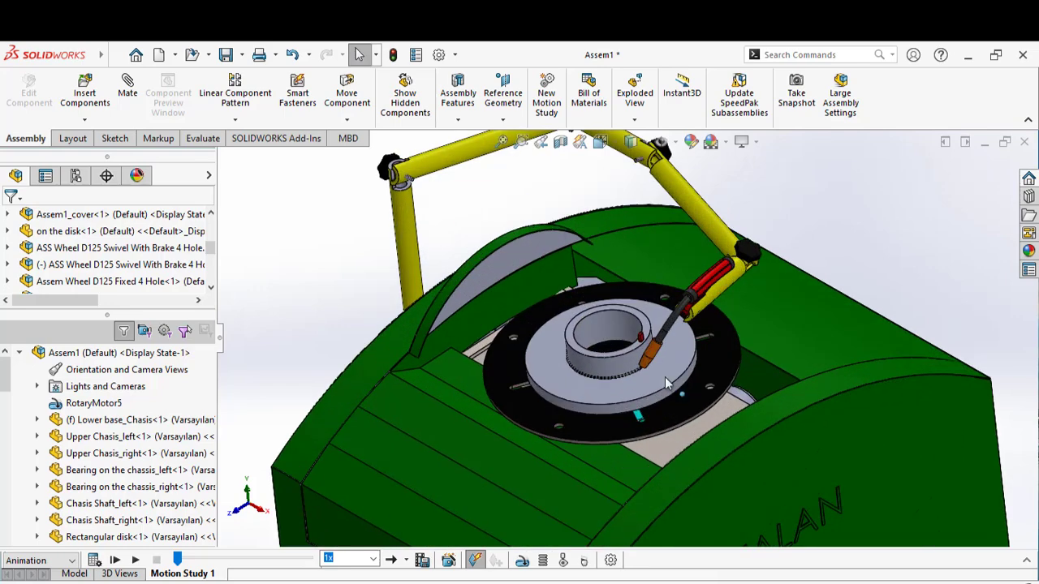
Examine the spur gears, motors and wheeled base frame on the machine's underside from several angles.
{"action": "middle_click_drag", "start_coordinate": [665, 382], "coordinate": [641, 213]}
{"action": "scroll", "coordinate": [657, 367], "scroll_direction": "up", "scroll_amount": 2}
{"action": "scroll", "coordinate": [658, 377], "scroll_direction": "up", "scroll_amount": 3}
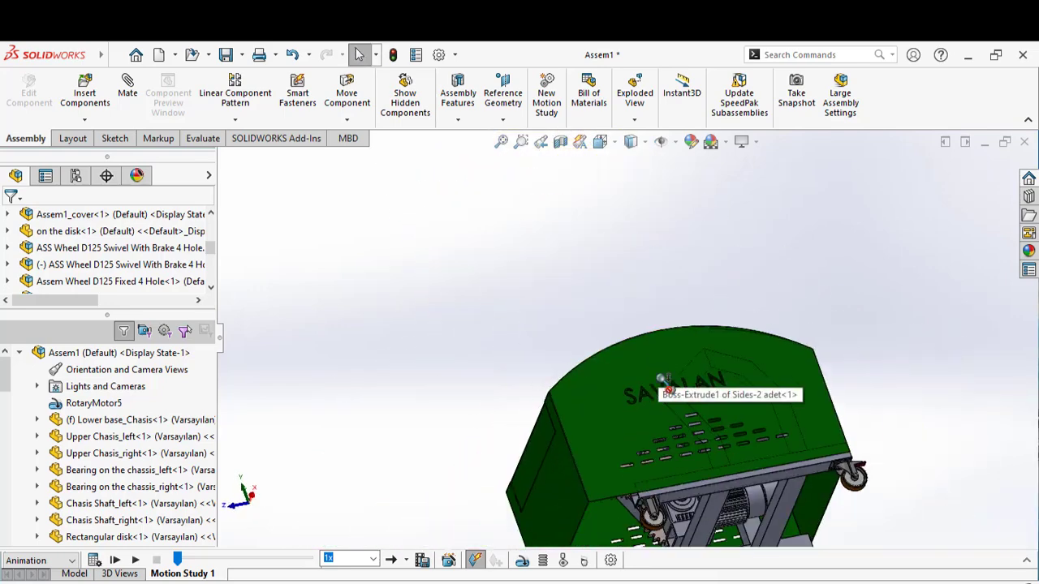
{"action": "scroll", "coordinate": [649, 468], "scroll_direction": "down", "scroll_amount": 3}
{"action": "scroll", "coordinate": [649, 473], "scroll_direction": "down", "scroll_amount": 2}
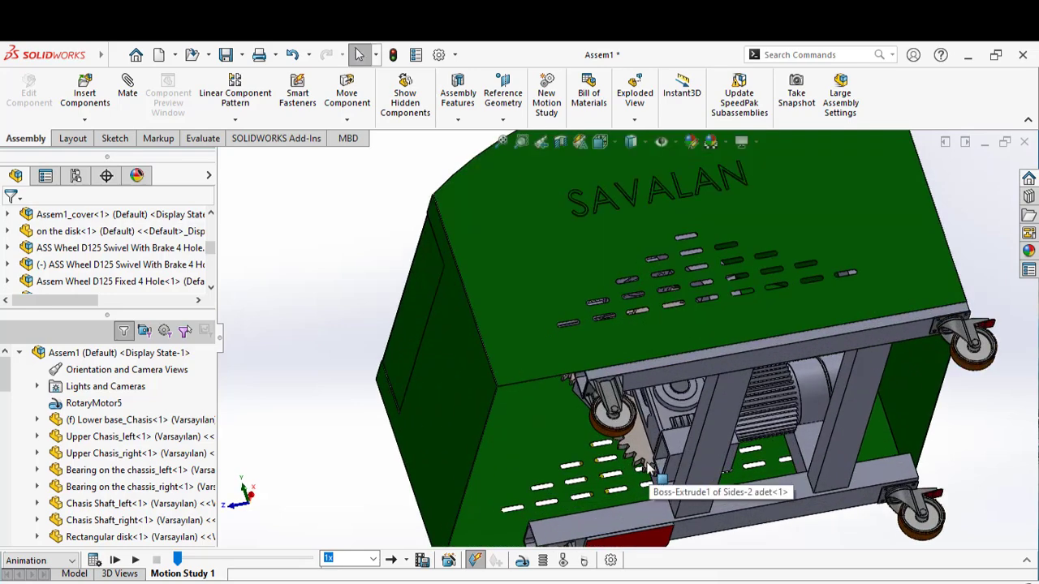
{"action": "scroll", "coordinate": [646, 479], "scroll_direction": "up", "scroll_amount": 3}
{"action": "middle_click_drag", "start_coordinate": [645, 479], "coordinate": [649, 375]}
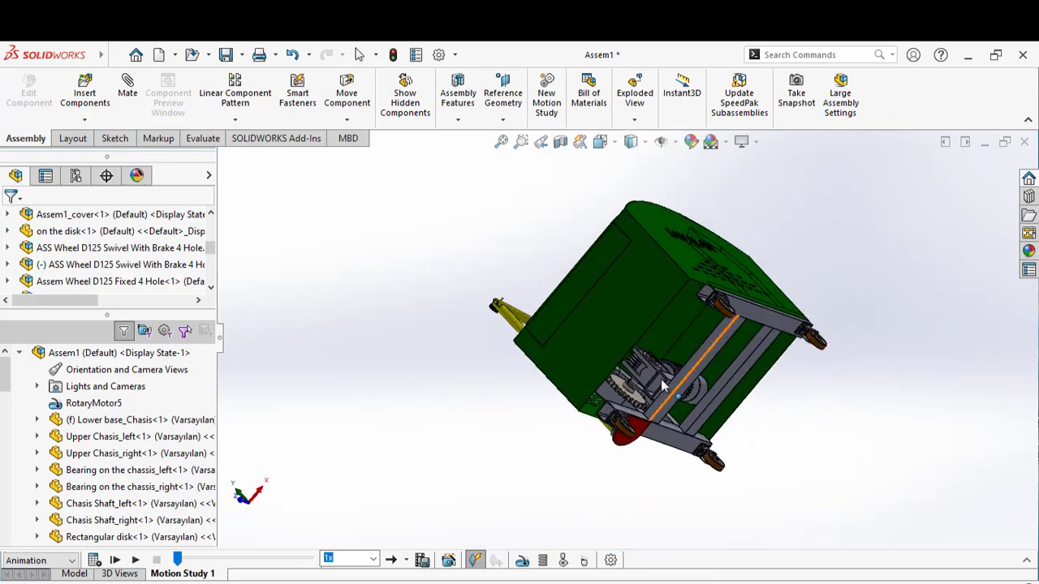
{"action": "scroll", "coordinate": [645, 374], "scroll_direction": "down", "scroll_amount": 2}
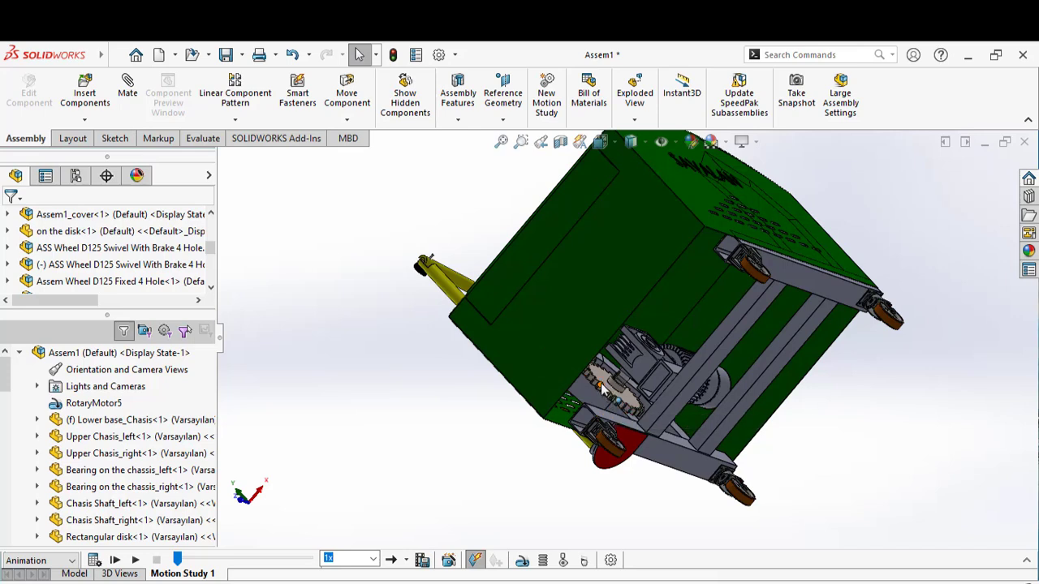
{"action": "middle_click_drag", "start_coordinate": [617, 396], "coordinate": [590, 357]}
{"action": "scroll", "coordinate": [590, 357], "scroll_direction": "up", "scroll_amount": 3}
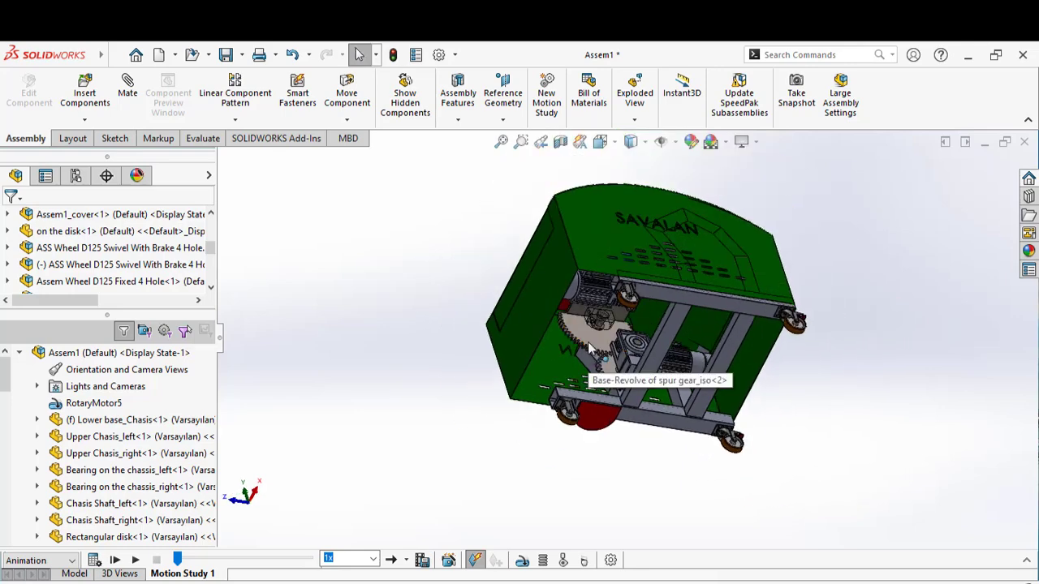
{"action": "scroll", "coordinate": [591, 334], "scroll_direction": "up", "scroll_amount": 2}
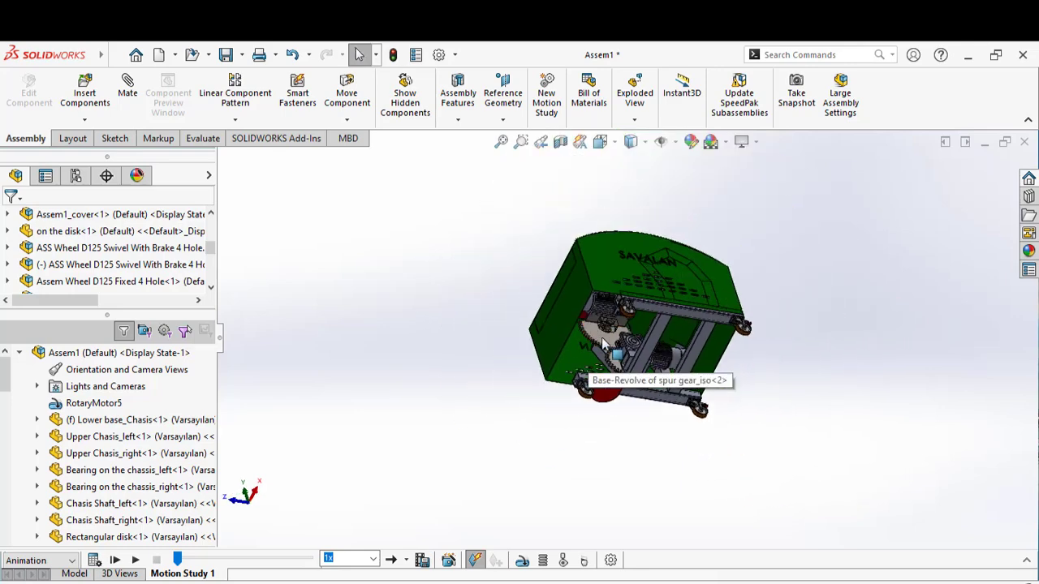
{"action": "scroll", "coordinate": [600, 337], "scroll_direction": "down", "scroll_amount": 5}
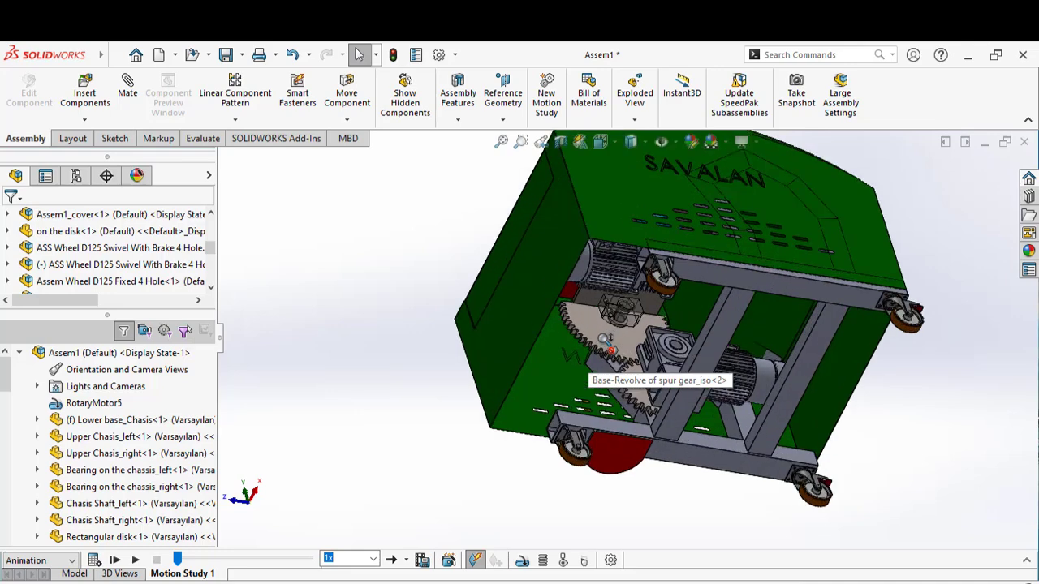
{"action": "middle_click_drag", "start_coordinate": [604, 340], "coordinate": [592, 305]}
{"action": "scroll", "coordinate": [592, 305], "scroll_direction": "down", "scroll_amount": 3}
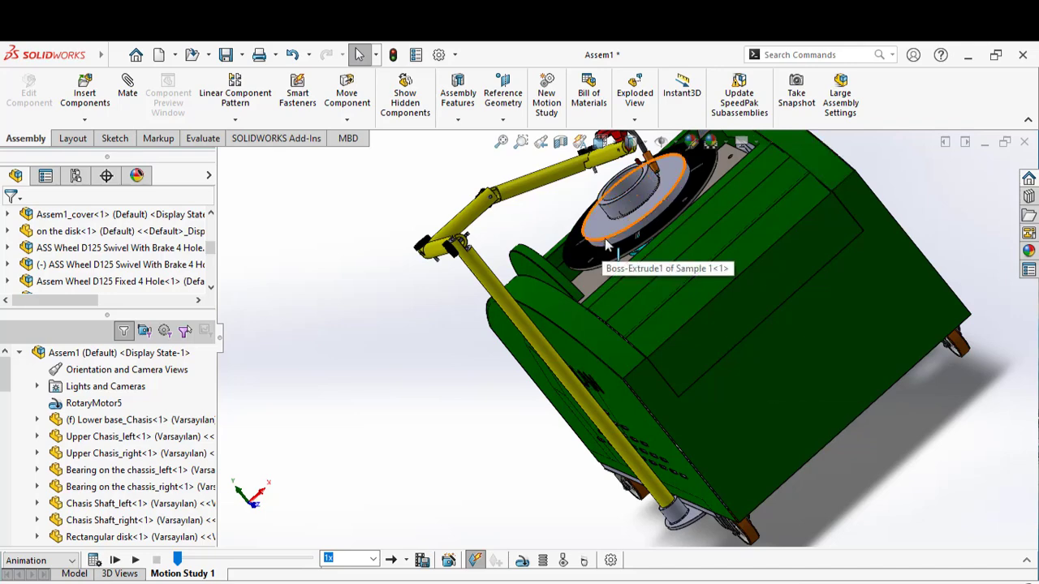
Examine the first motor's gearbox and shaft beneath the turntable, together with the turntable from above.
{"action": "middle_click_drag", "start_coordinate": [604, 246], "coordinate": [570, 274]}
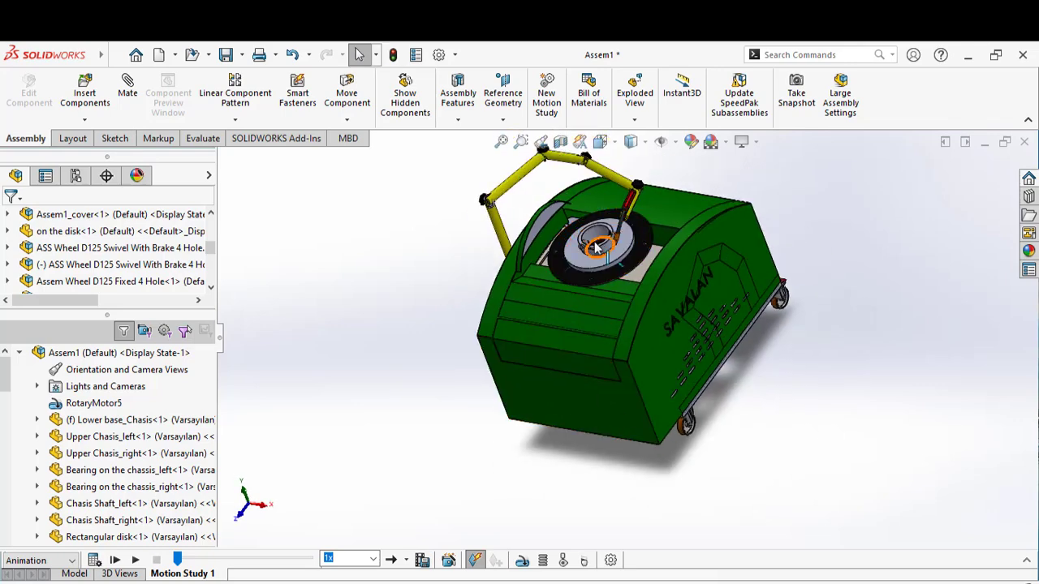
{"action": "middle_click_drag", "start_coordinate": [596, 248], "coordinate": [591, 289]}
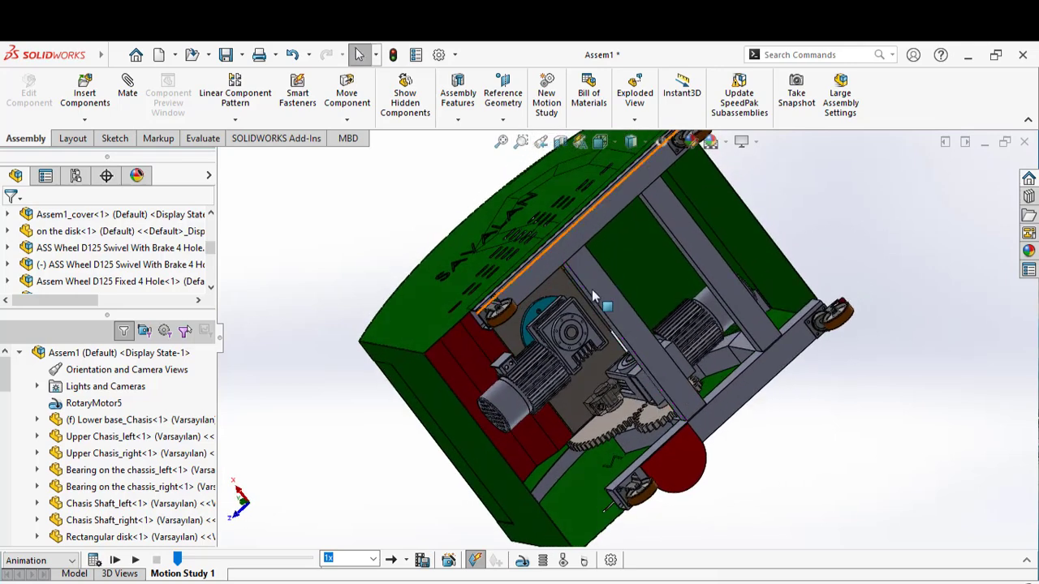
{"action": "scroll", "coordinate": [572, 316], "scroll_direction": "down", "scroll_amount": 5}
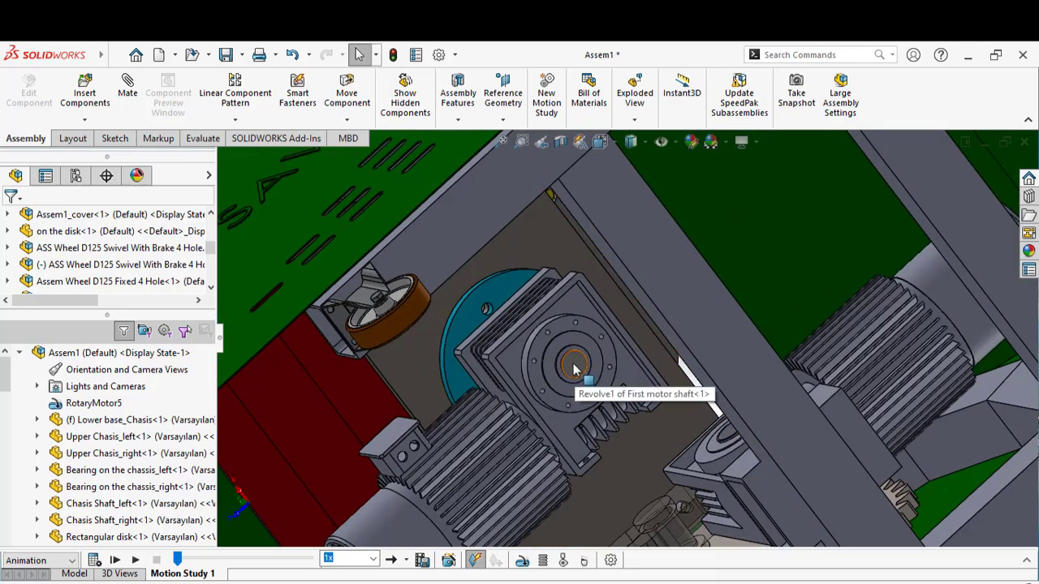
{"action": "scroll", "coordinate": [574, 369], "scroll_direction": "down", "scroll_amount": 10}
{"action": "middle_click_drag", "start_coordinate": [574, 369], "coordinate": [560, 276]}
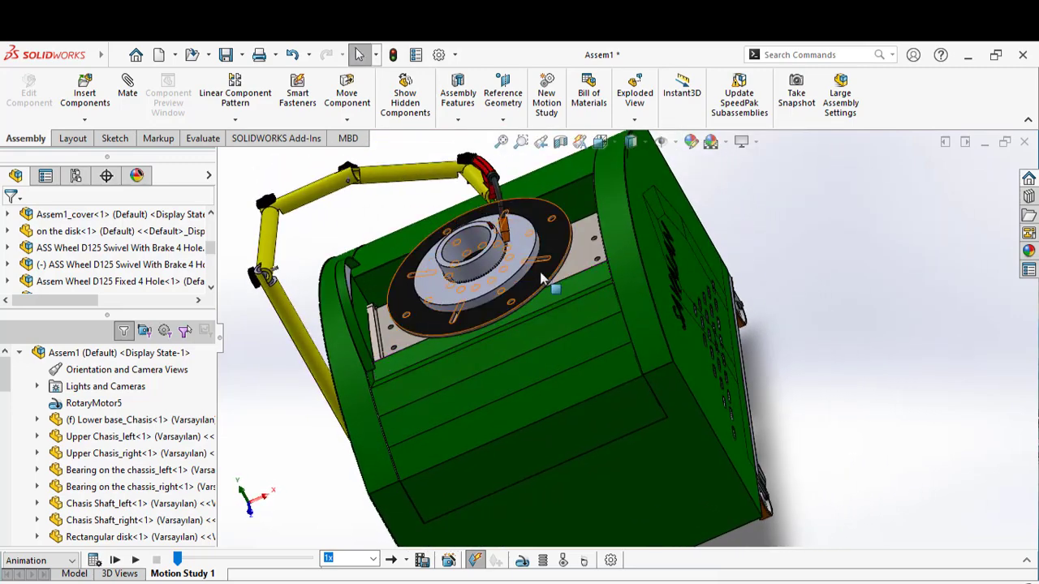
Rotate the turntable with the ring sample by hand about its axis beneath the welding torch.
{"action": "scroll", "coordinate": [541, 278], "scroll_direction": "up", "scroll_amount": 3}
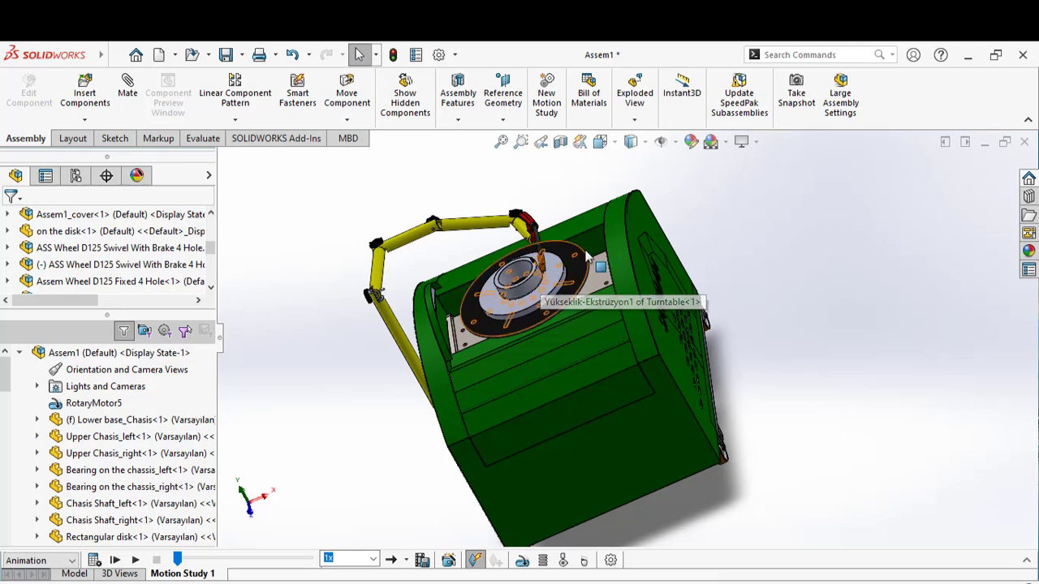
{"action": "middle_click_drag", "start_coordinate": [545, 276], "coordinate": [555, 232]}
{"action": "scroll", "coordinate": [592, 261], "scroll_direction": "down", "scroll_amount": 2}
{"action": "scroll", "coordinate": [517, 391], "scroll_direction": "down", "scroll_amount": 3}
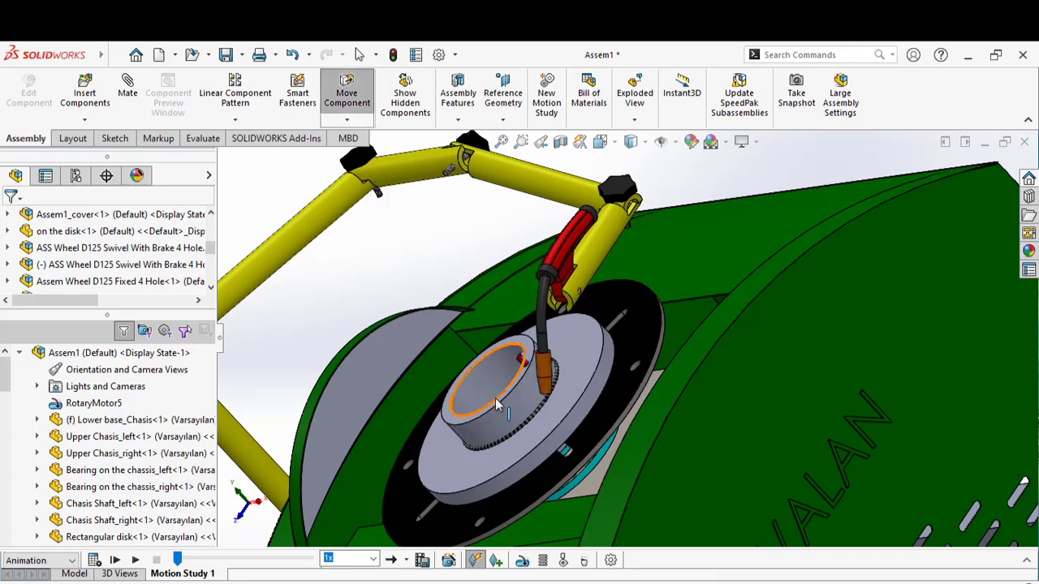
{"action": "middle_click_drag", "start_coordinate": [512, 393], "coordinate": [542, 349]}
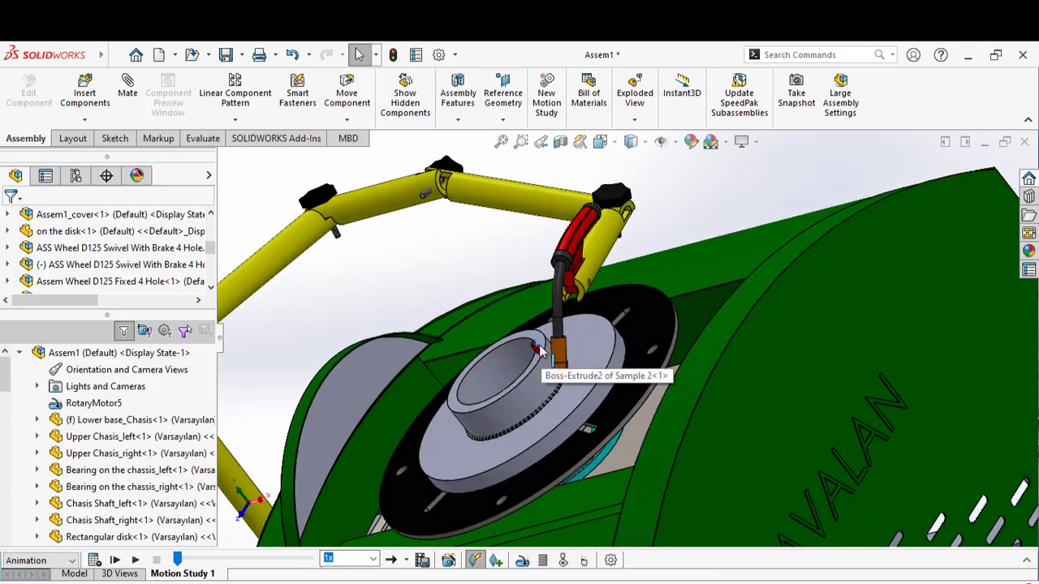
{"action": "left_click", "coordinate": [535, 349]}
{"action": "left_click_drag", "start_coordinate": [444, 363], "coordinate": [524, 365]}
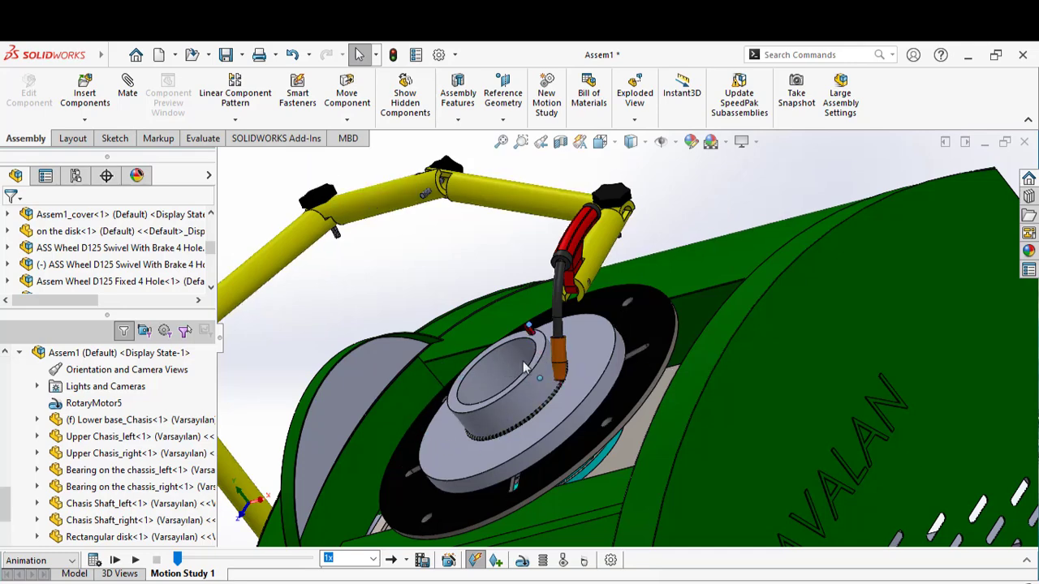
{"action": "mouse_move", "coordinate": [527, 329]}
{"action": "left_mouse_down"}
{"action": "mouse_move", "coordinate": [449, 337]}
{"action": "mouse_move", "coordinate": [440, 416]}
{"action": "mouse_move", "coordinate": [519, 427]}
{"action": "mouse_move", "coordinate": [550, 388]}
{"action": "mouse_move", "coordinate": [504, 337]}
{"action": "mouse_move", "coordinate": [450, 343]}
{"action": "mouse_move", "coordinate": [418, 370]}
{"action": "mouse_move", "coordinate": [510, 425]}
{"action": "mouse_move", "coordinate": [540, 353]}
{"action": "mouse_move", "coordinate": [471, 330]}
{"action": "mouse_move", "coordinate": [434, 378]}
{"action": "mouse_move", "coordinate": [507, 414]}
{"action": "mouse_move", "coordinate": [532, 390]}
{"action": "left_mouse_up"}
{"action": "key", "text": "Escape"}
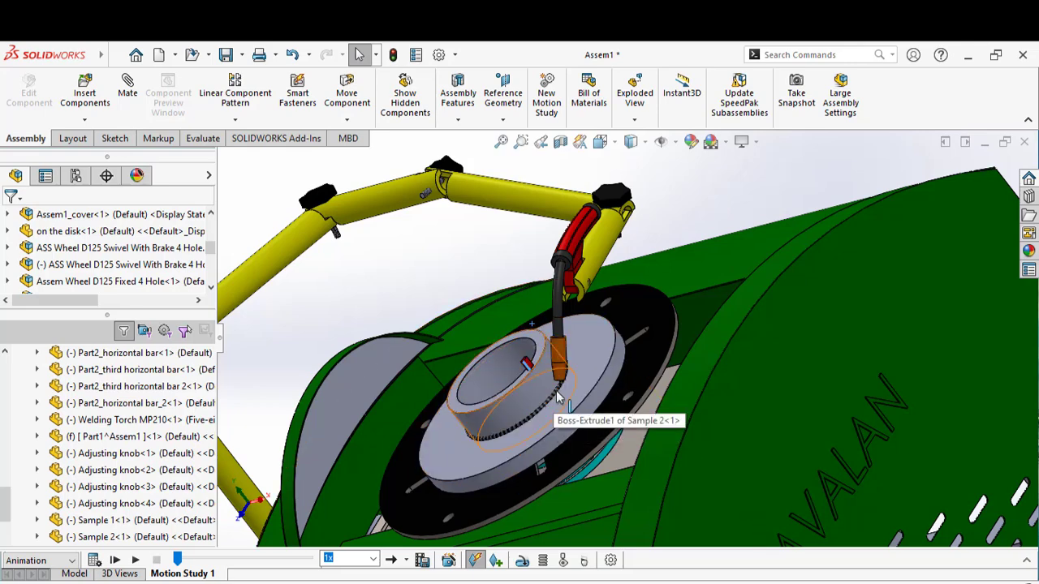
{"action": "middle_click_drag", "start_coordinate": [556, 395], "coordinate": [620, 478]}
{"action": "scroll", "coordinate": [712, 468], "scroll_direction": "up", "scroll_amount": 4}
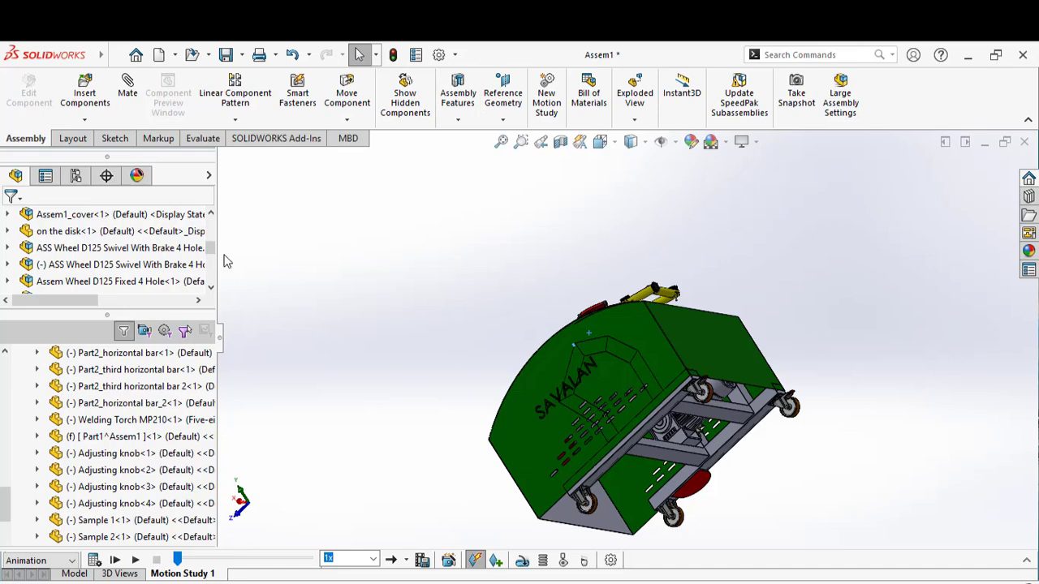
Create a new motion study and apply a rotary motor to the end face of the first motor shaft under the machine.
{"action": "right_click", "coordinate": [187, 574]}
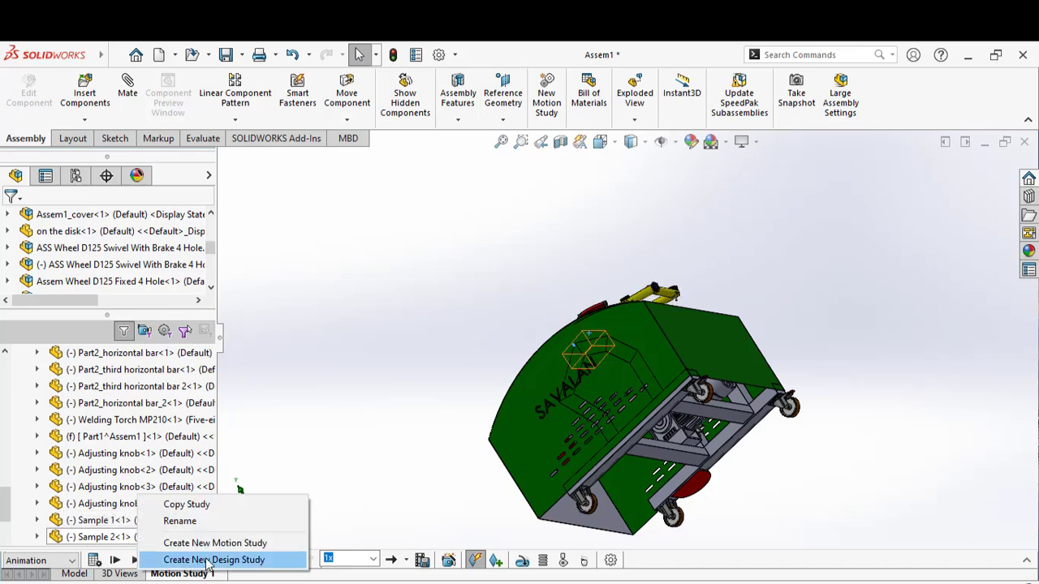
{"action": "left_click", "coordinate": [226, 546]}
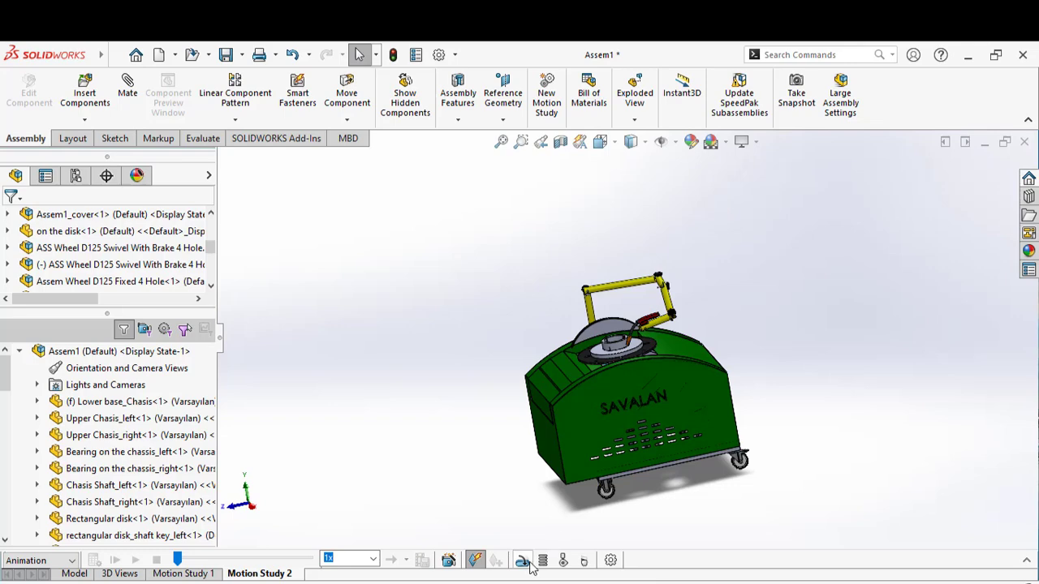
{"action": "left_click", "coordinate": [523, 561]}
{"action": "scroll", "coordinate": [615, 481], "scroll_direction": "up", "scroll_amount": 2}
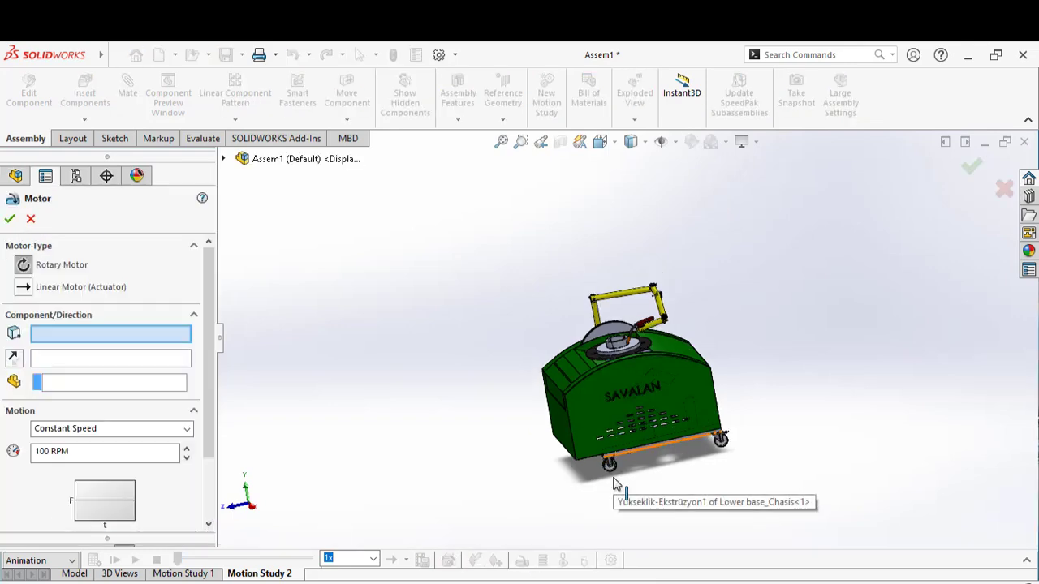
{"action": "middle_click_drag", "start_coordinate": [614, 481], "coordinate": [563, 301]}
{"action": "scroll", "coordinate": [623, 339], "scroll_direction": "down", "scroll_amount": 10}
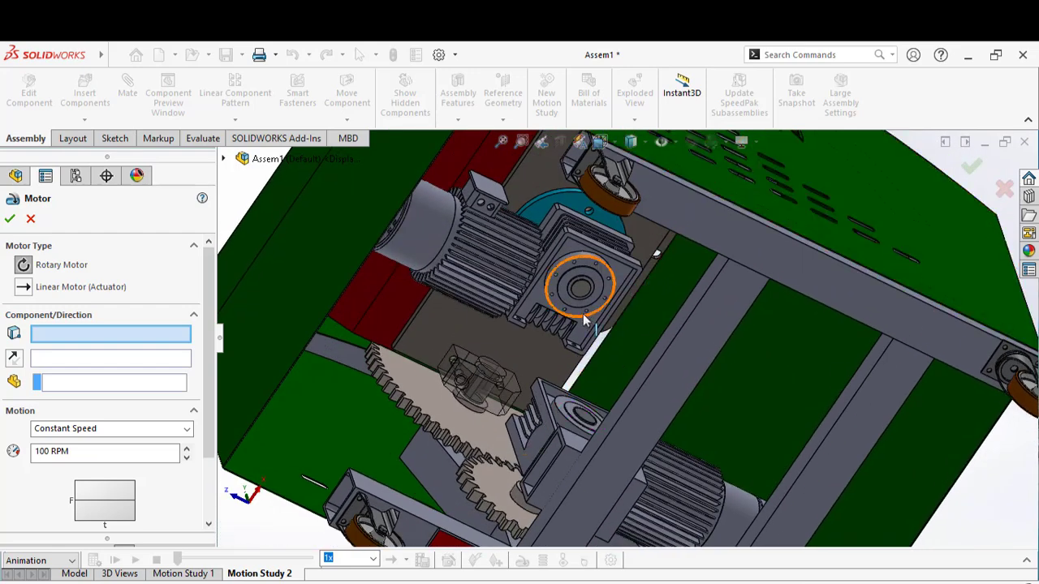
{"action": "scroll", "coordinate": [563, 301], "scroll_direction": "down", "scroll_amount": 4}
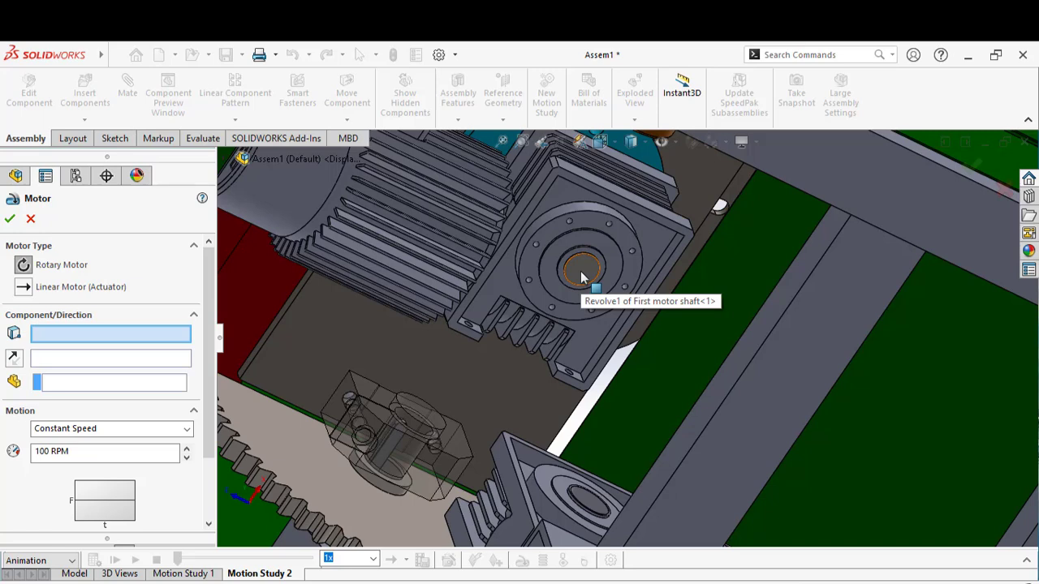
{"action": "left_click", "coordinate": [581, 277]}
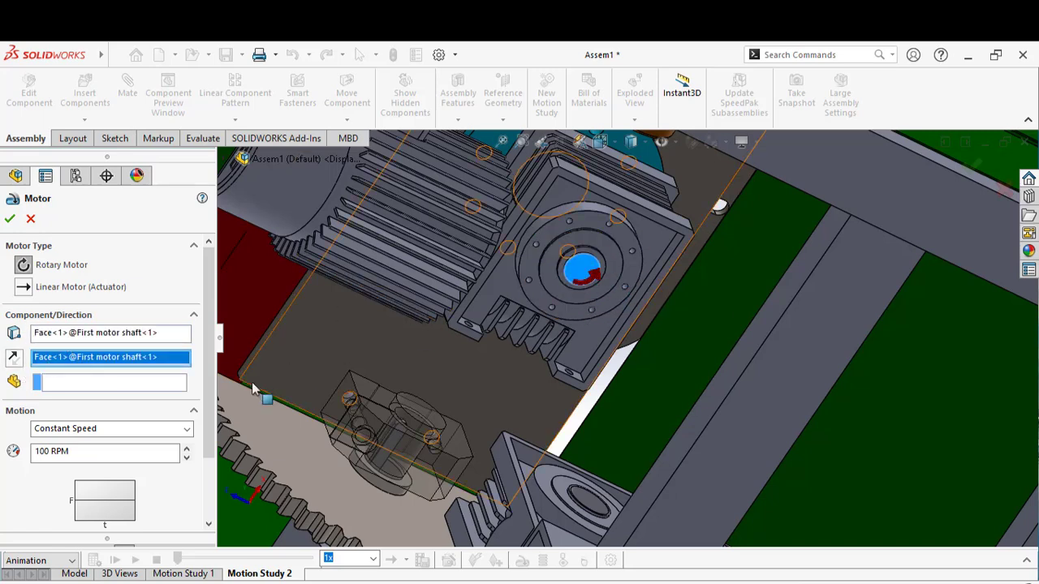
Set the rotary motor to a constant speed of 6 RPM, check its direction against the turntable, and accept it.
{"action": "left_click", "coordinate": [50, 450]}
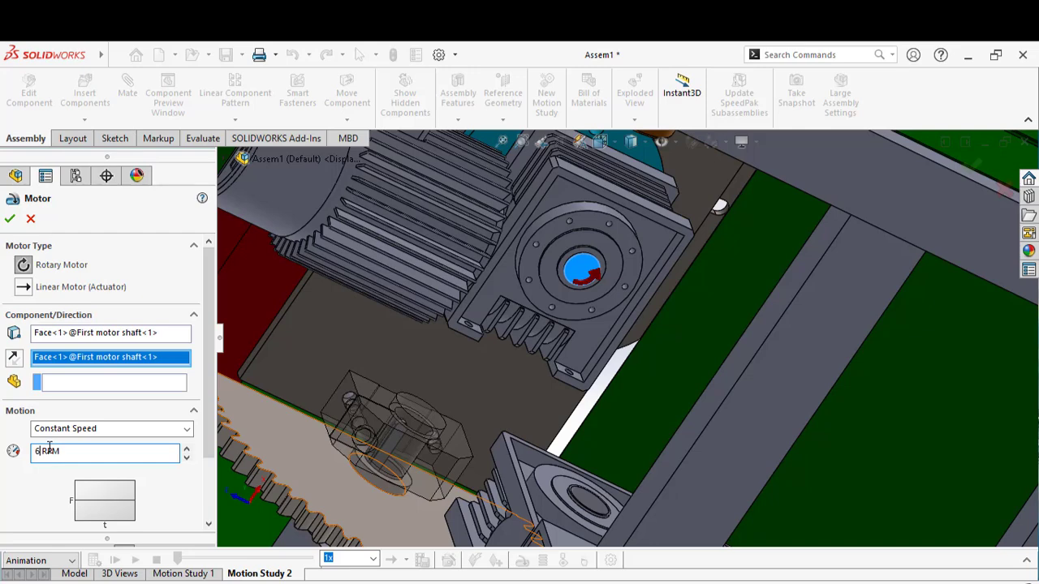
{"action": "scroll", "coordinate": [592, 274], "scroll_direction": "up", "scroll_amount": 5}
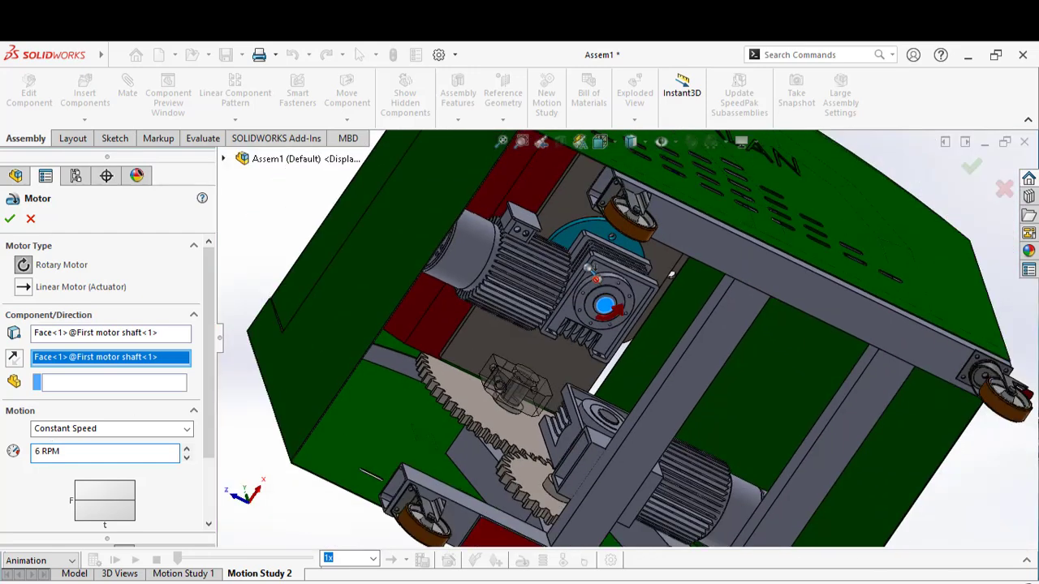
{"action": "middle_click_drag", "start_coordinate": [592, 274], "coordinate": [633, 238]}
{"action": "scroll", "coordinate": [594, 273], "scroll_direction": "down", "scroll_amount": 3}
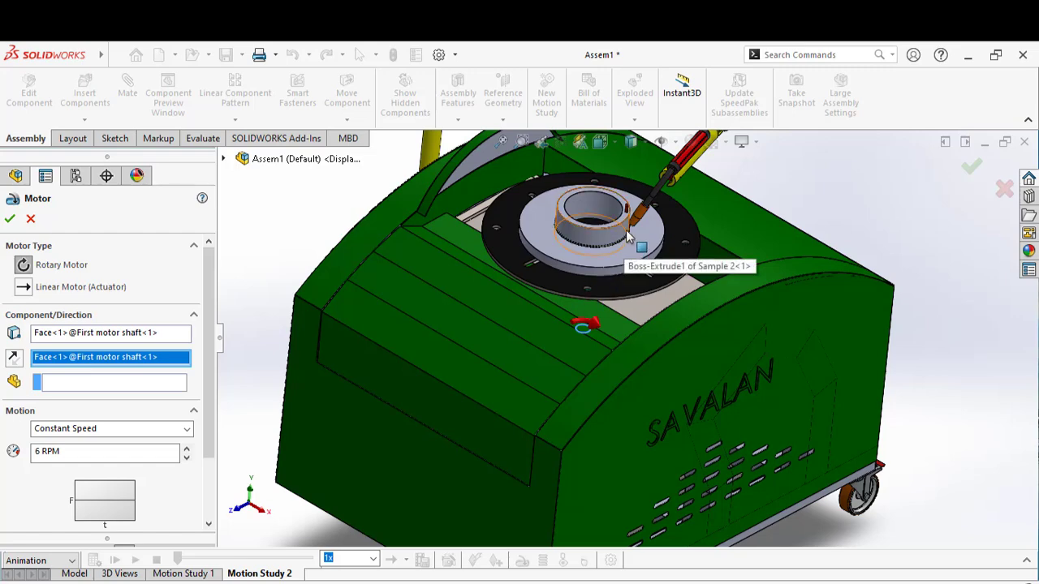
{"action": "scroll", "coordinate": [629, 231], "scroll_direction": "down", "scroll_amount": 3}
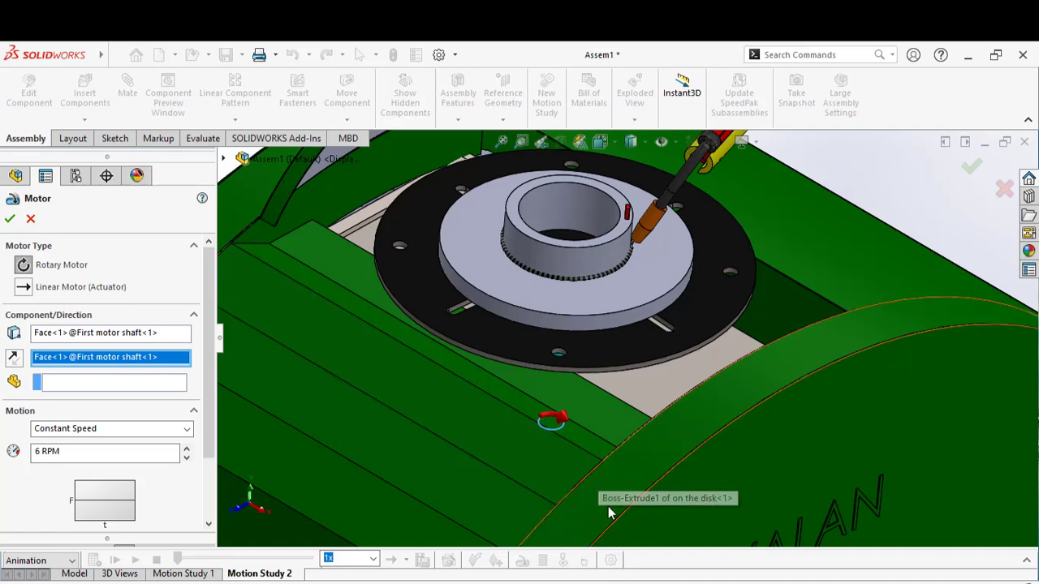
{"action": "middle_click_drag", "start_coordinate": [609, 508], "coordinate": [622, 496]}
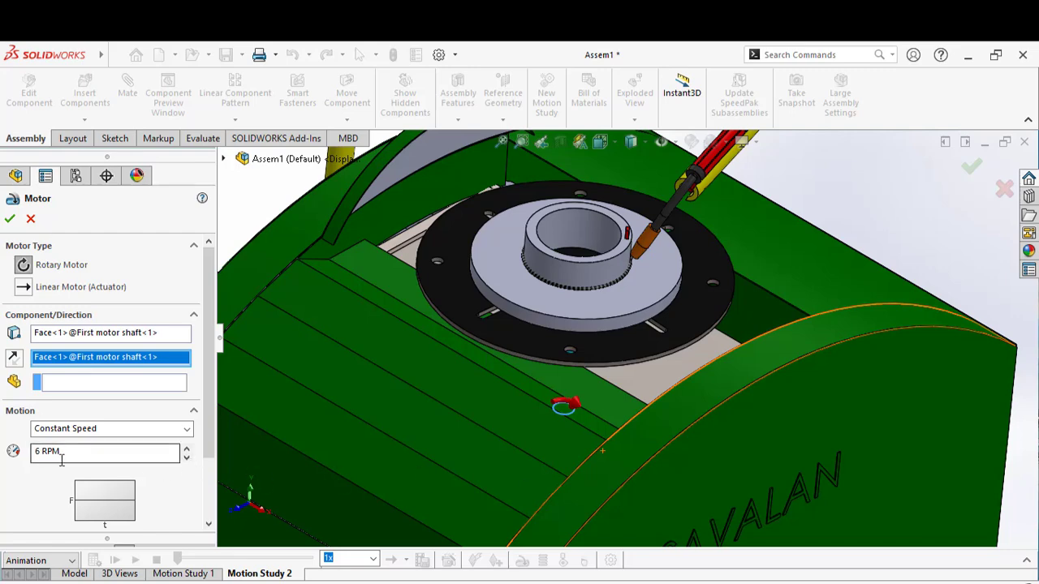
{"action": "scroll", "coordinate": [545, 467], "scroll_direction": "up", "scroll_amount": 3}
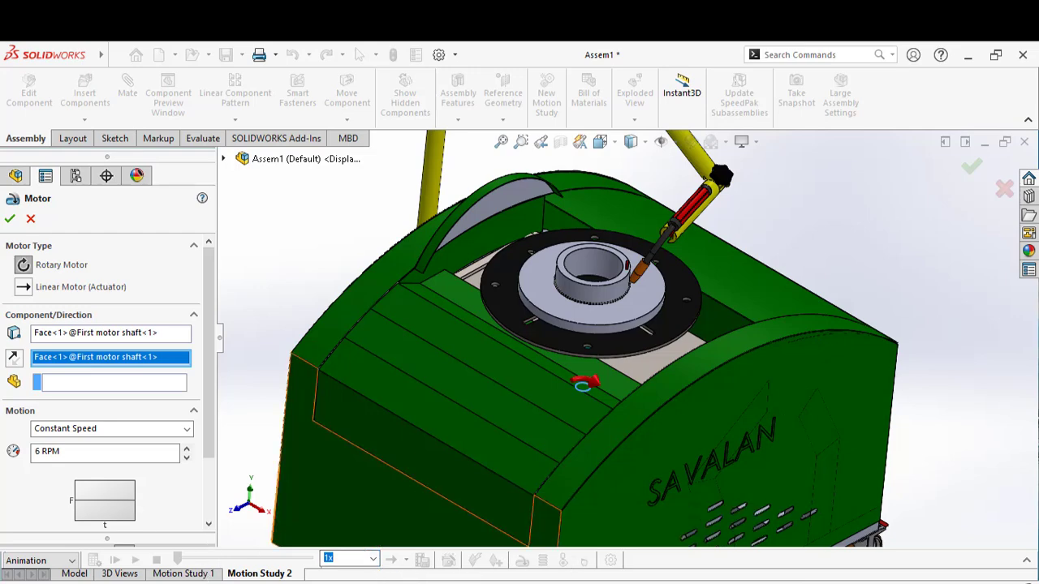
{"action": "left_click", "coordinate": [9, 219]}
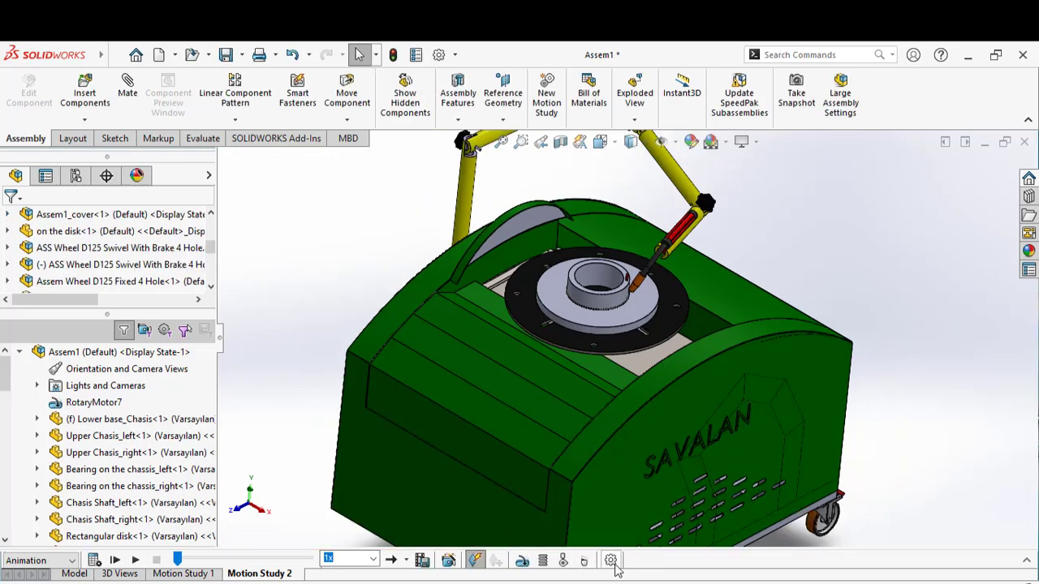
Set the motion study's animation frame rate to 60 frames per second.
{"action": "left_click", "coordinate": [610, 561]}
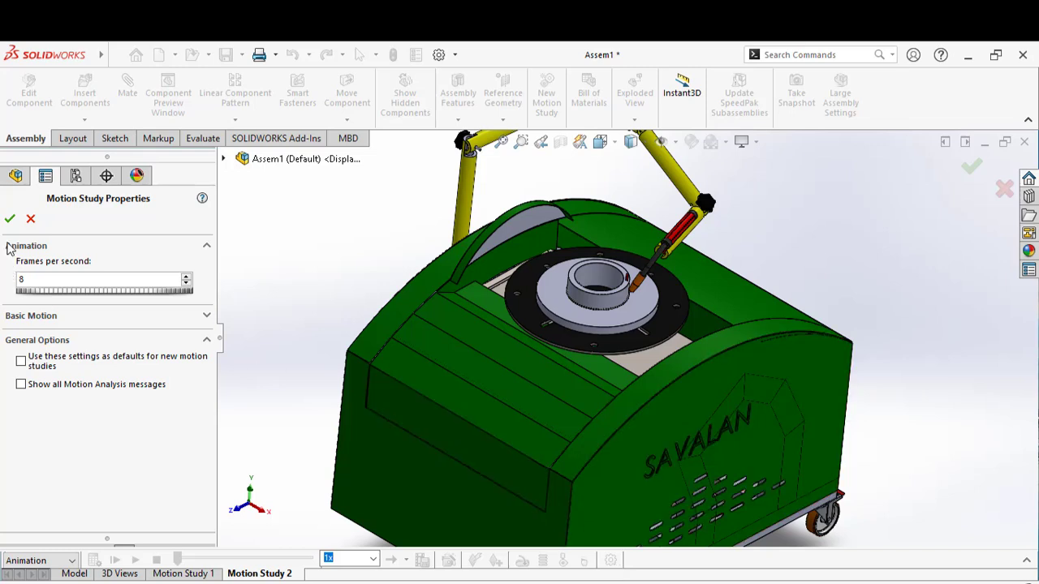
{"action": "double_click", "coordinate": [30, 280]}
{"action": "type", "text": "60"}
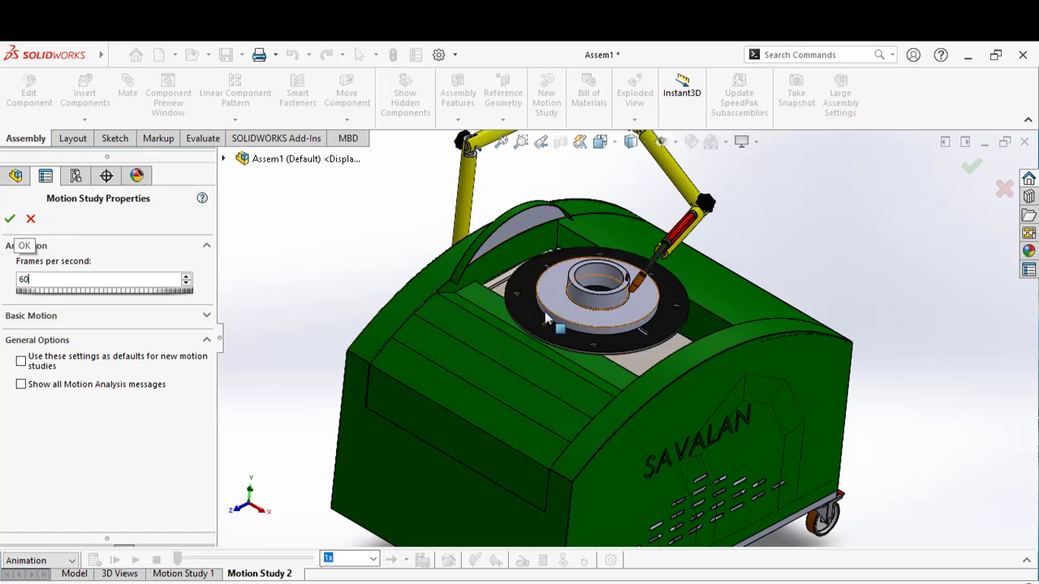
{"action": "left_click", "coordinate": [10, 218]}
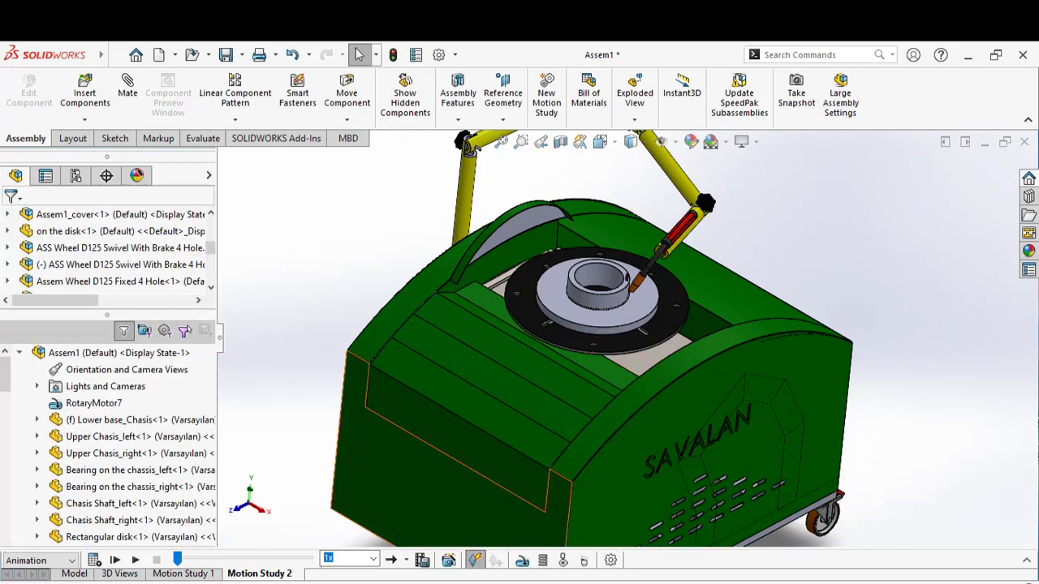
Extend the motion study's end time to 10 seconds on the timeline and calculate the study.
{"action": "left_click", "coordinate": [1027, 560]}
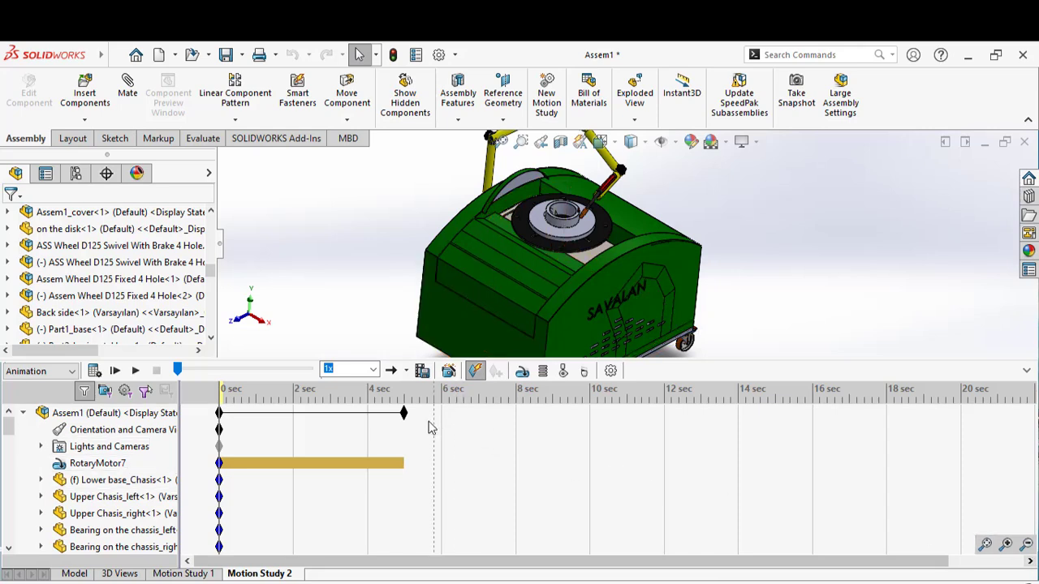
{"action": "left_click", "coordinate": [403, 412]}
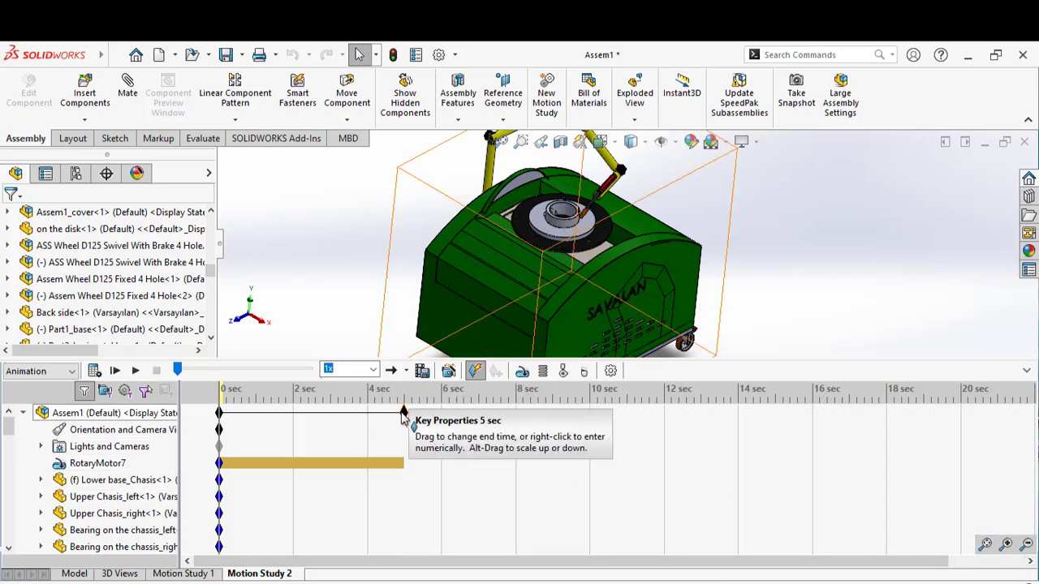
{"action": "left_click_drag", "start_coordinate": [409, 416], "coordinate": [592, 440]}
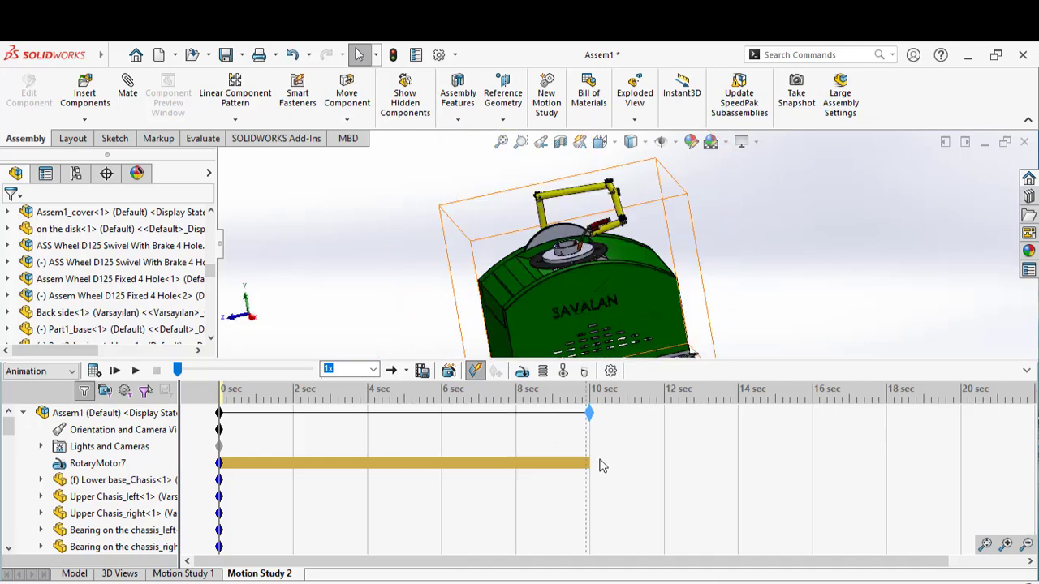
{"action": "left_click", "coordinate": [93, 371]}
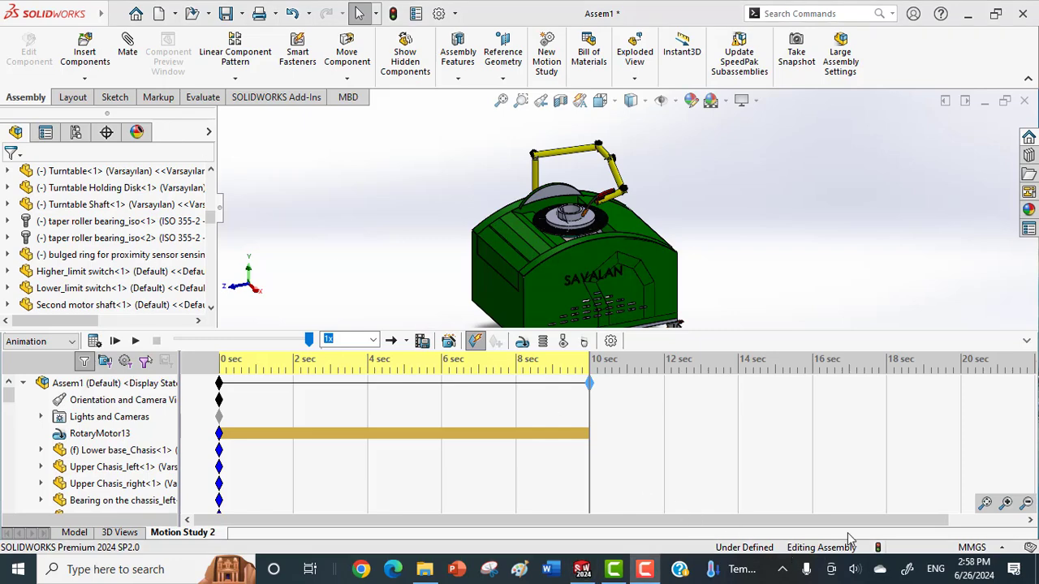
Collapse the timeline and play Motion Study 2, watching the turntable and ring sample turn beneath the welding torch close up.
{"action": "left_click", "coordinate": [1026, 341]}
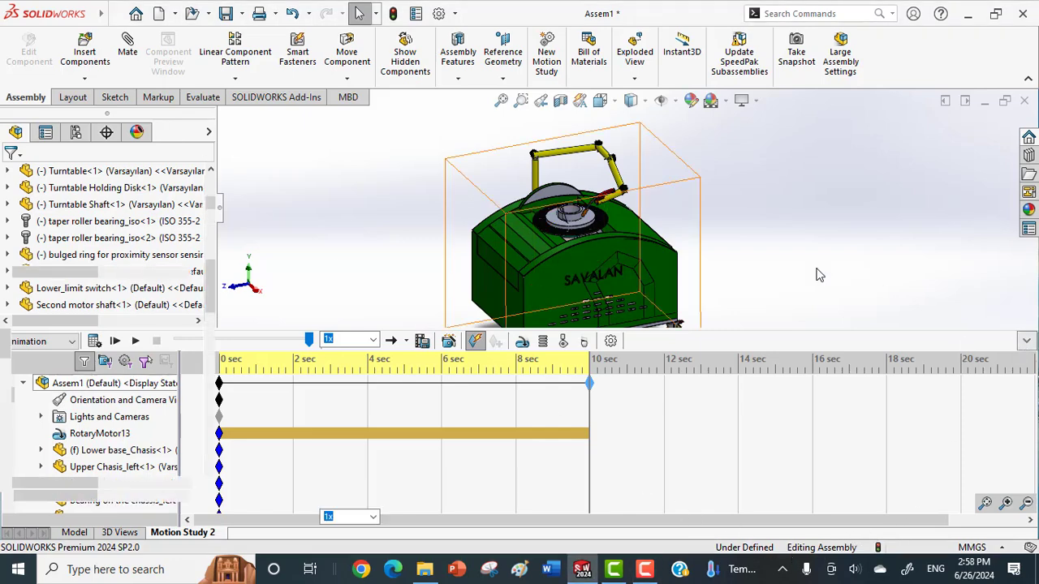
{"action": "scroll", "coordinate": [625, 325], "scroll_direction": "down", "scroll_amount": 4}
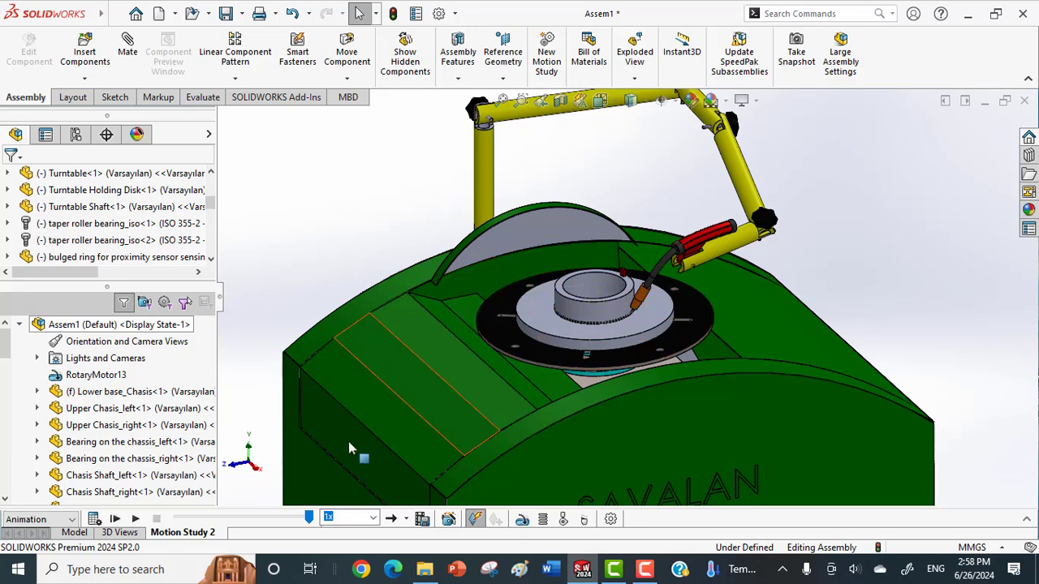
{"action": "left_click", "coordinate": [136, 519]}
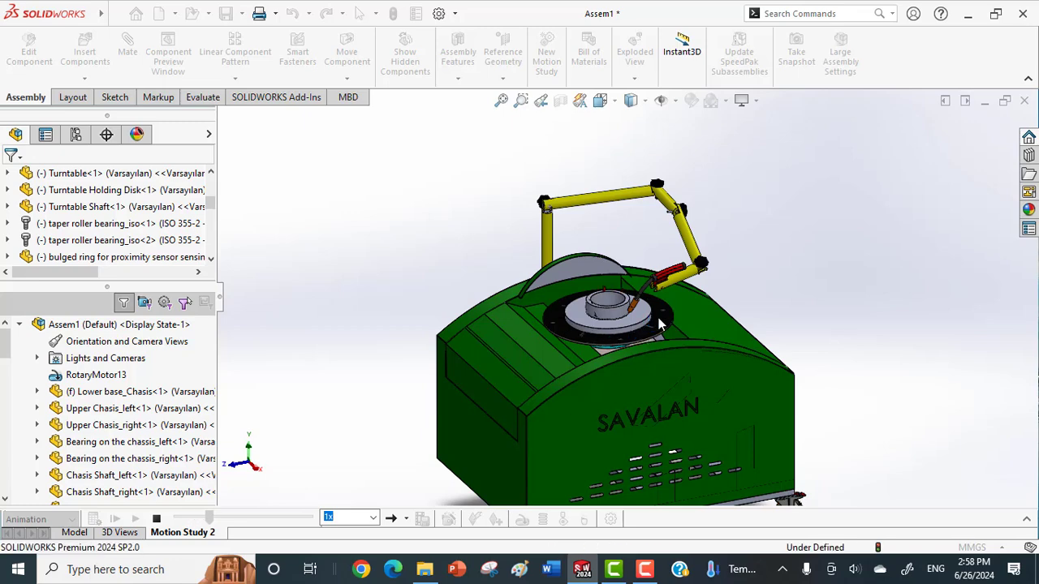
{"action": "scroll", "coordinate": [617, 298], "scroll_direction": "down", "scroll_amount": 3}
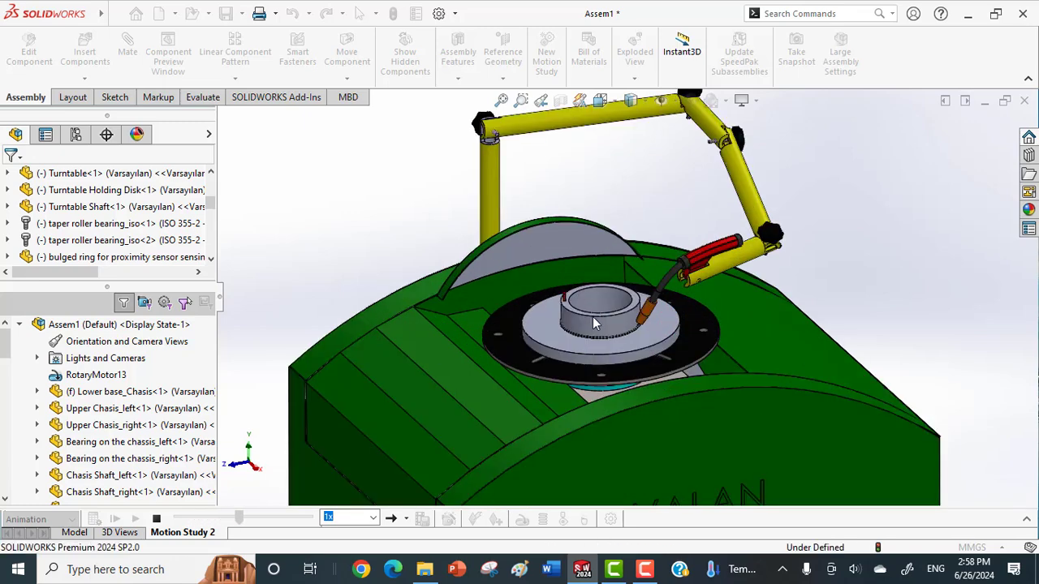
{"action": "scroll", "coordinate": [592, 317], "scroll_direction": "down", "scroll_amount": 2}
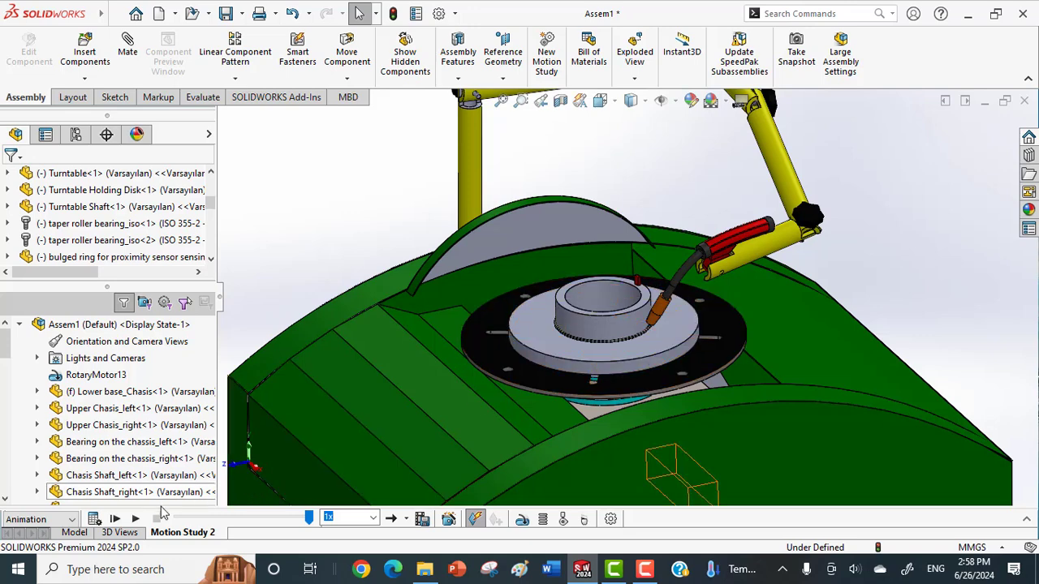
Replay the turntable rotation and examine the ring sample's weld seam, the torch tip and the complete machine.
{"action": "left_click", "coordinate": [135, 520]}
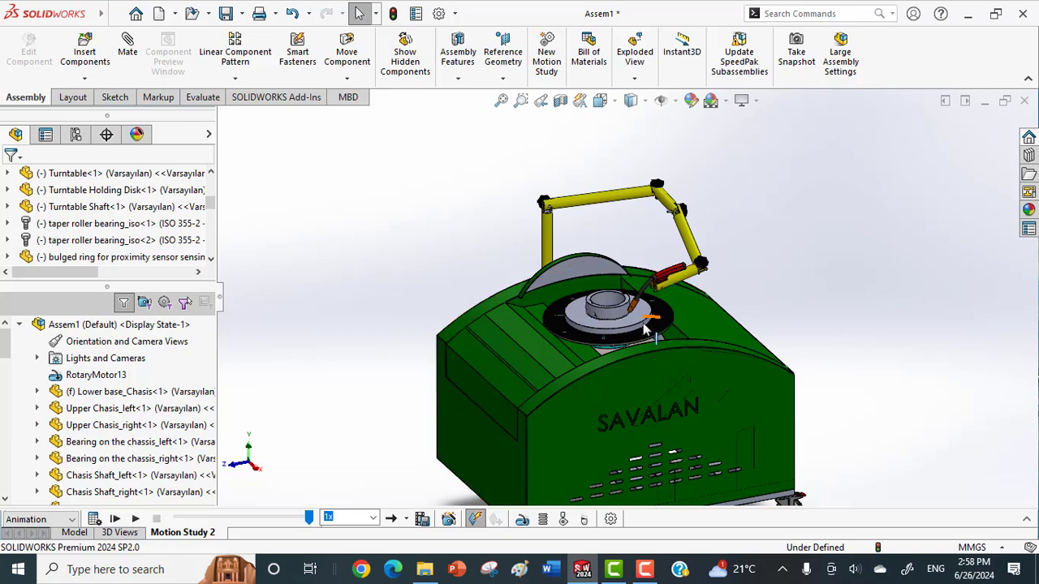
{"action": "scroll", "coordinate": [641, 345], "scroll_direction": "down", "scroll_amount": 2}
{"action": "scroll", "coordinate": [641, 345], "scroll_direction": "down", "scroll_amount": 3}
{"action": "scroll", "coordinate": [641, 312], "scroll_direction": "up", "scroll_amount": 2}
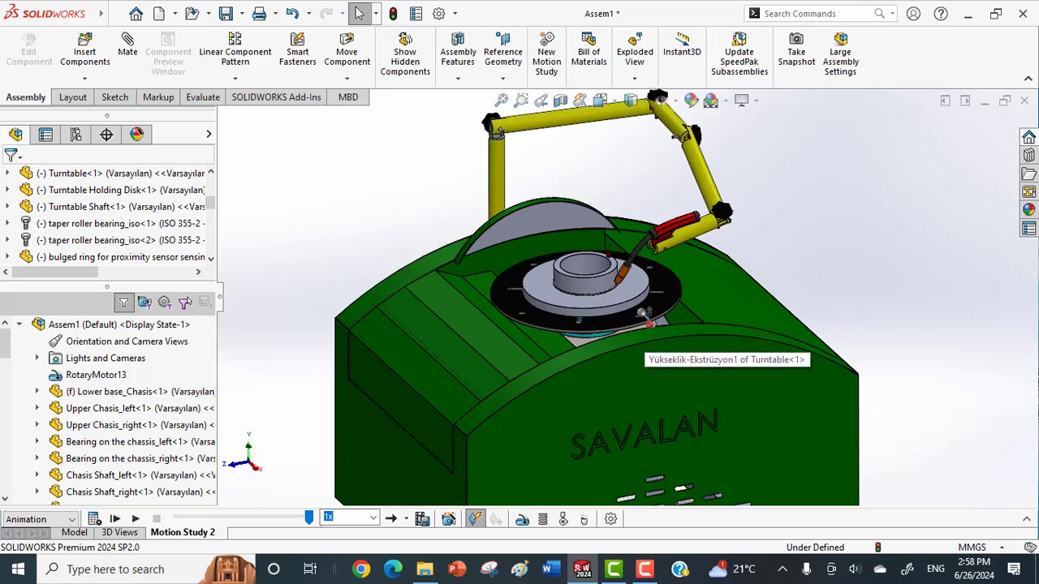
{"action": "scroll", "coordinate": [630, 292], "scroll_direction": "down", "scroll_amount": 1}
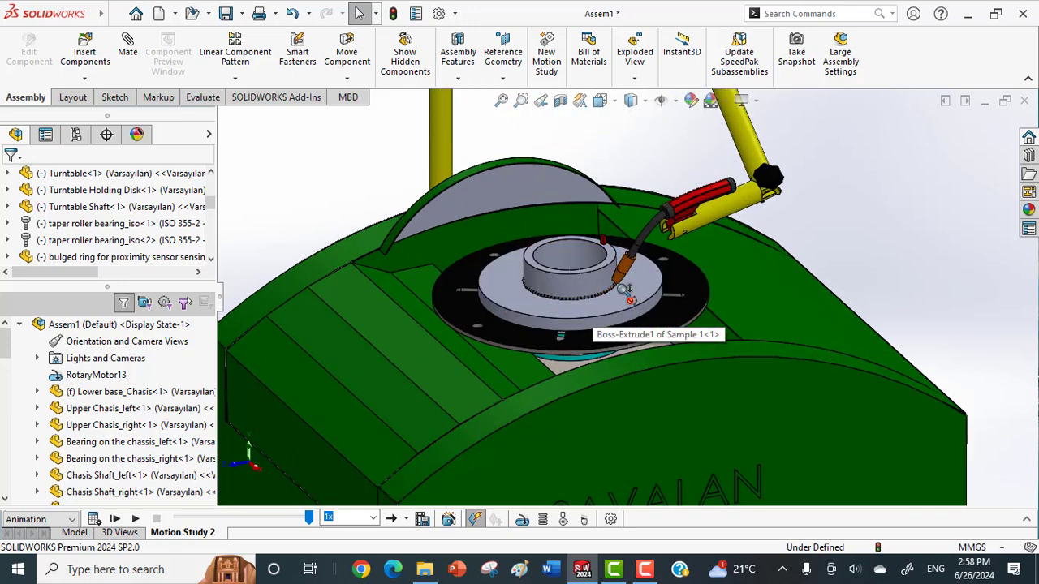
{"action": "scroll", "coordinate": [630, 290], "scroll_direction": "up", "scroll_amount": 3}
{"action": "scroll", "coordinate": [630, 292], "scroll_direction": "up", "scroll_amount": 2}
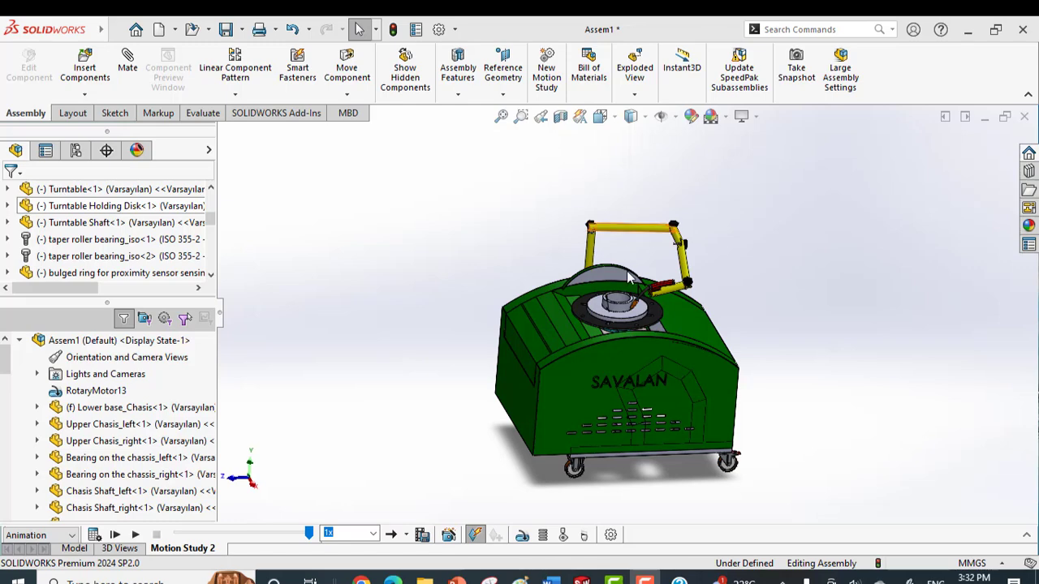
{"action": "scroll", "coordinate": [625, 316], "scroll_direction": "down", "scroll_amount": 4}
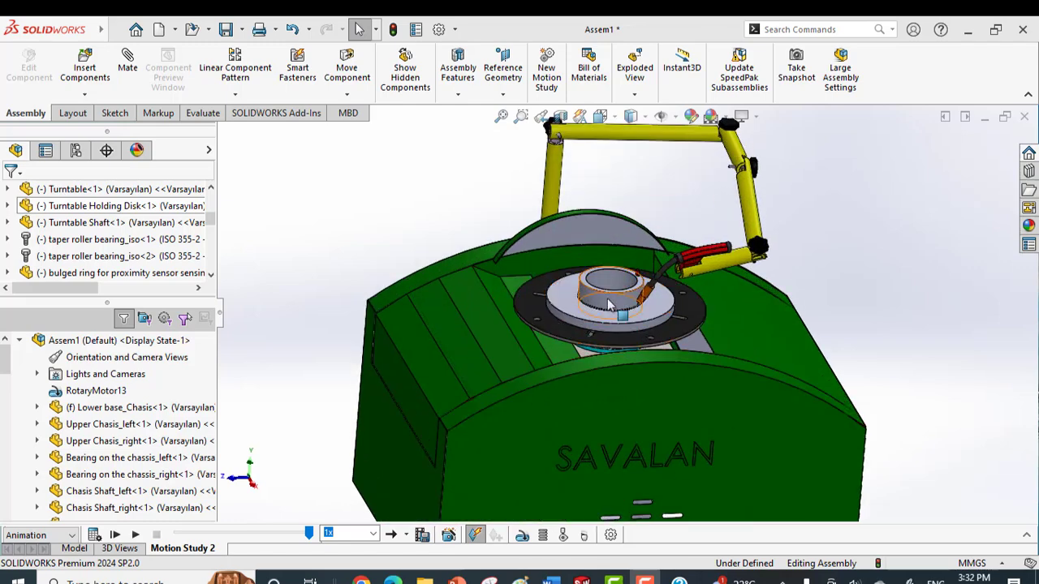
Set the playback speed to 0.25x and play the turntable animation.
{"action": "left_click", "coordinate": [373, 535]}
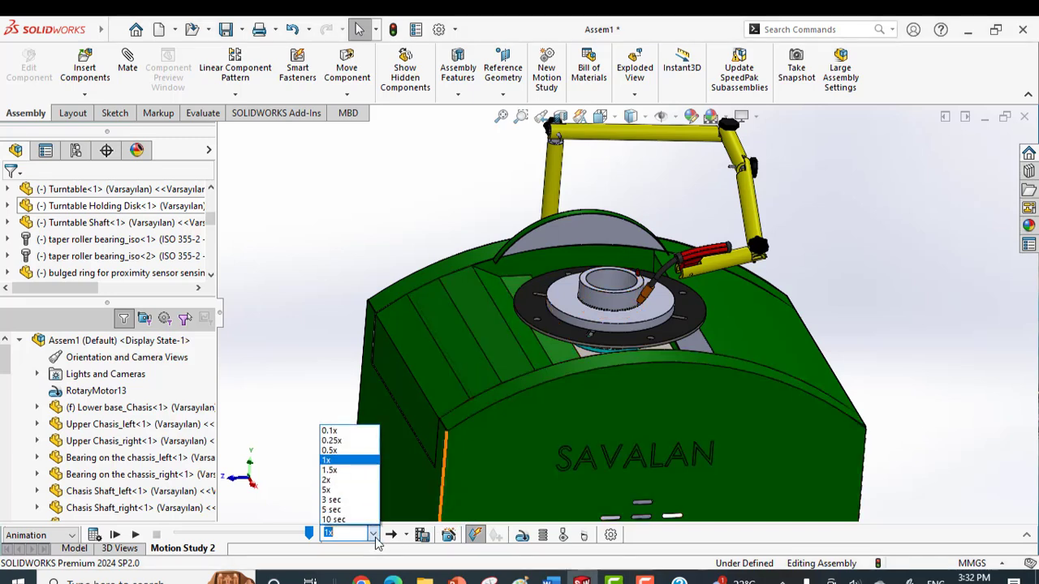
{"action": "left_click", "coordinate": [350, 441]}
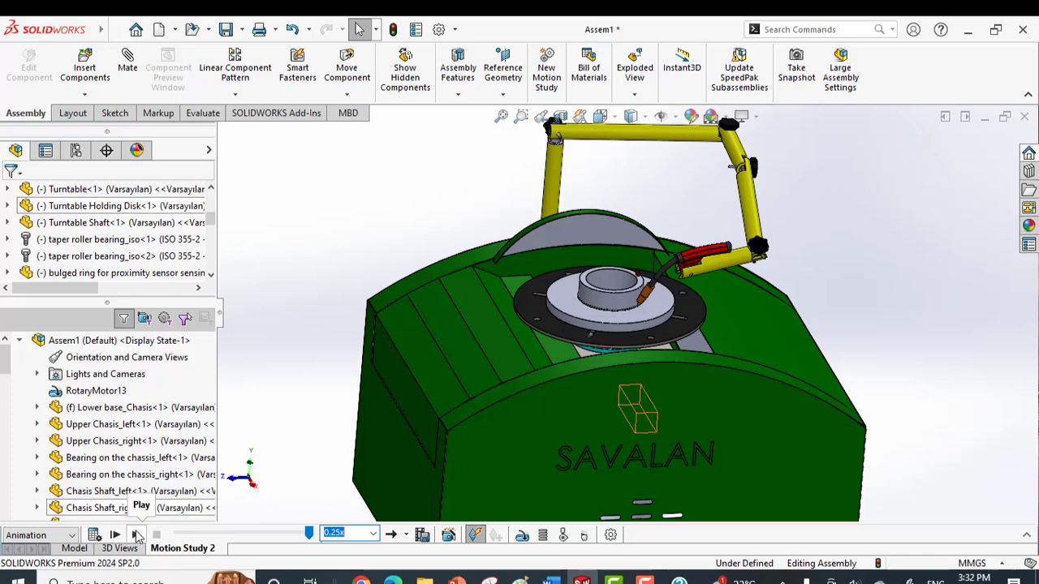
{"action": "left_click", "coordinate": [137, 536]}
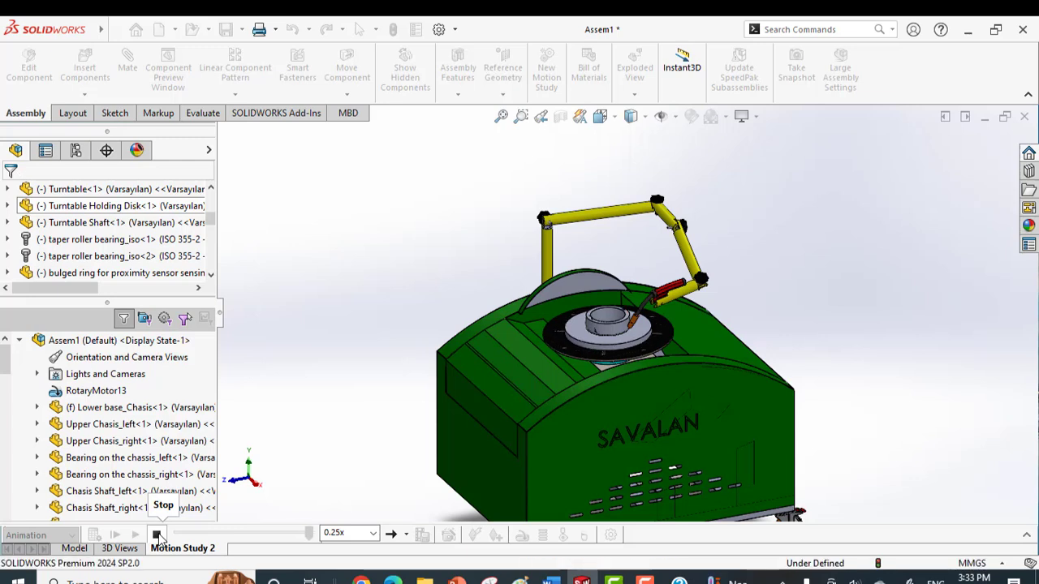
Set the playback speed to 0.1x and play the turntable animation in Motion Study 2.
{"action": "left_click", "coordinate": [373, 534]}
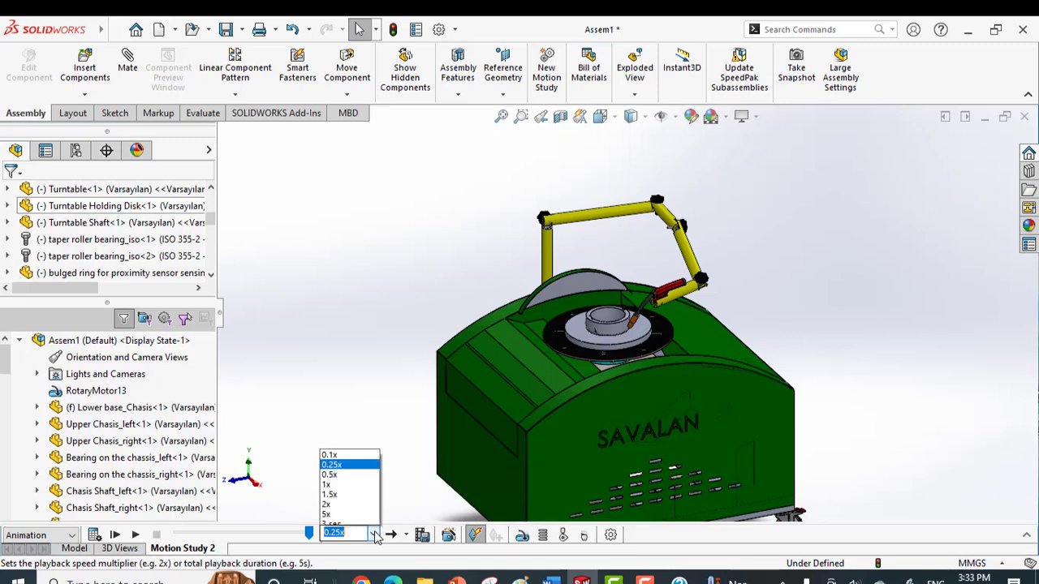
{"action": "left_click", "coordinate": [359, 432]}
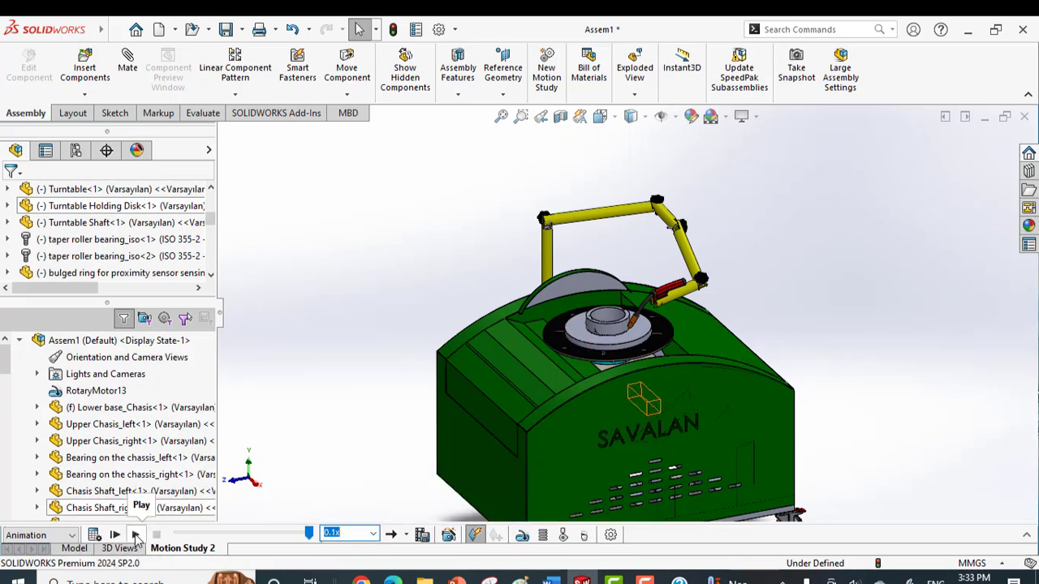
{"action": "left_click", "coordinate": [136, 536]}
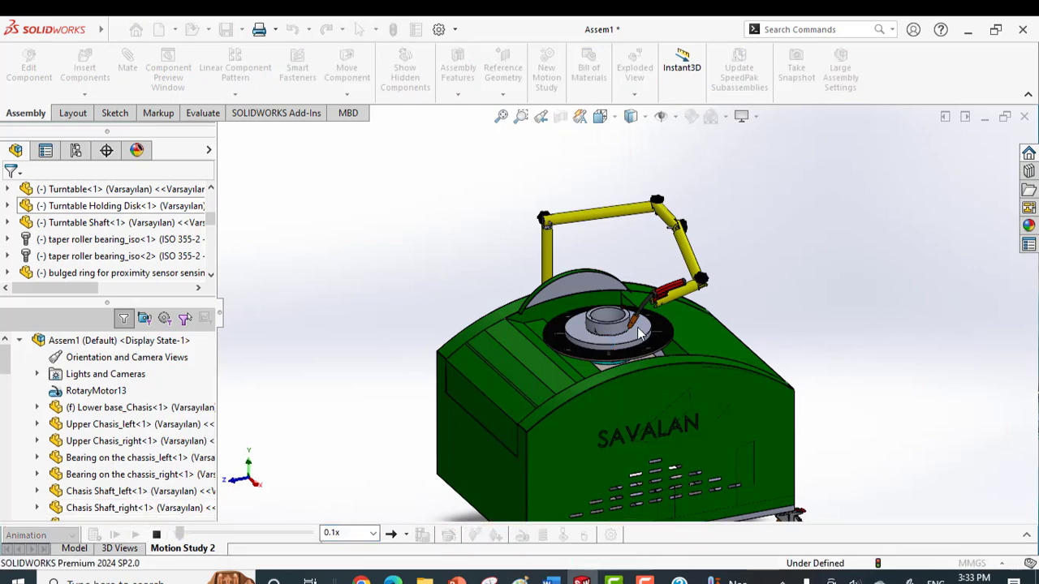
Examine the ring sample's weld seam and the torch tip close up while the turntable rotates in slow motion.
{"action": "scroll", "coordinate": [640, 325], "scroll_direction": "down", "scroll_amount": 3}
{"action": "scroll", "coordinate": [640, 325], "scroll_direction": "down", "scroll_amount": 2}
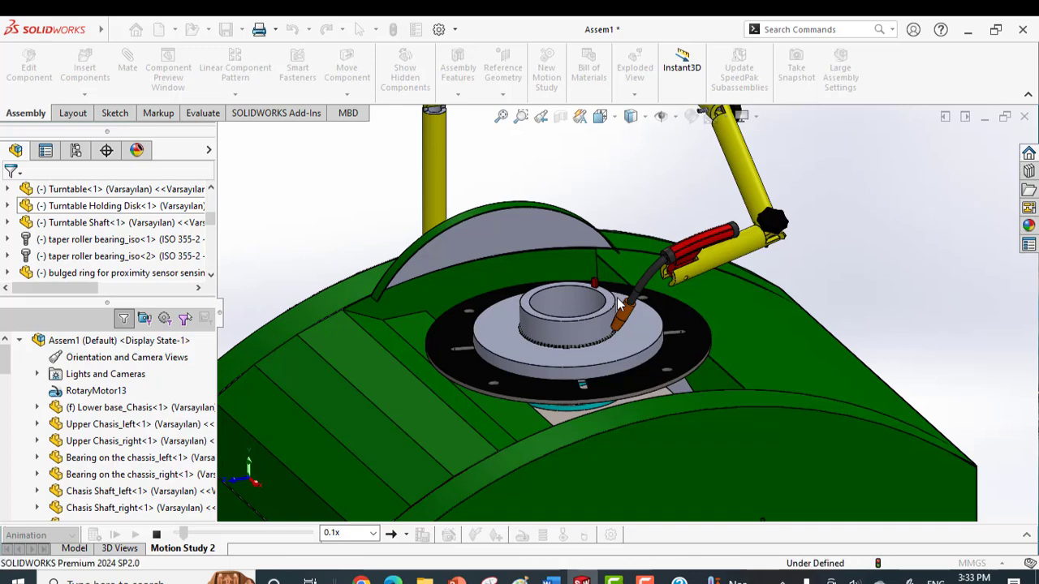
{"action": "scroll", "coordinate": [619, 305], "scroll_direction": "down", "scroll_amount": 1}
{"action": "scroll", "coordinate": [618, 303], "scroll_direction": "down", "scroll_amount": 3}
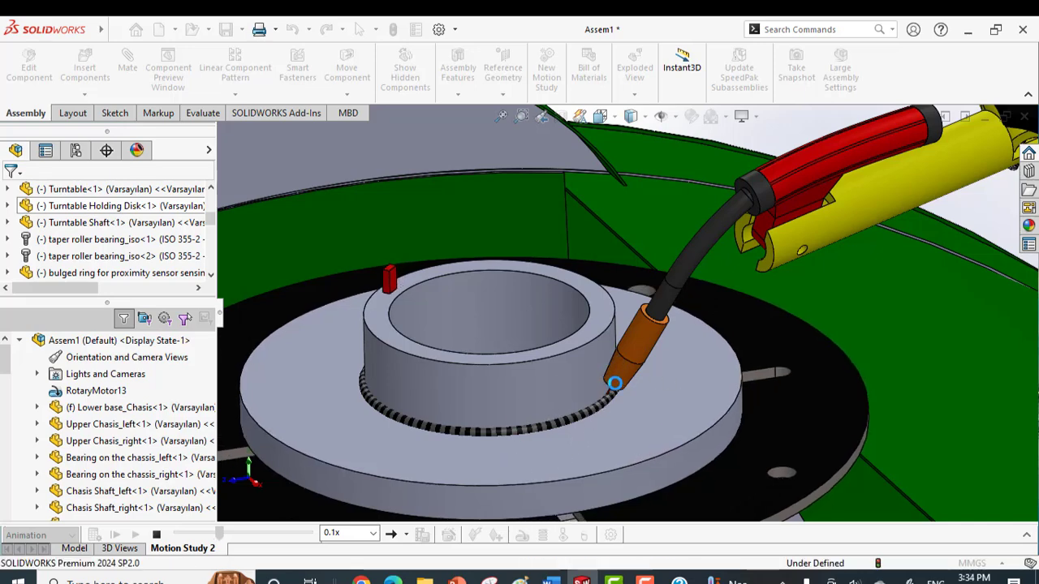
{"action": "scroll", "coordinate": [614, 393], "scroll_direction": "down", "scroll_amount": 5}
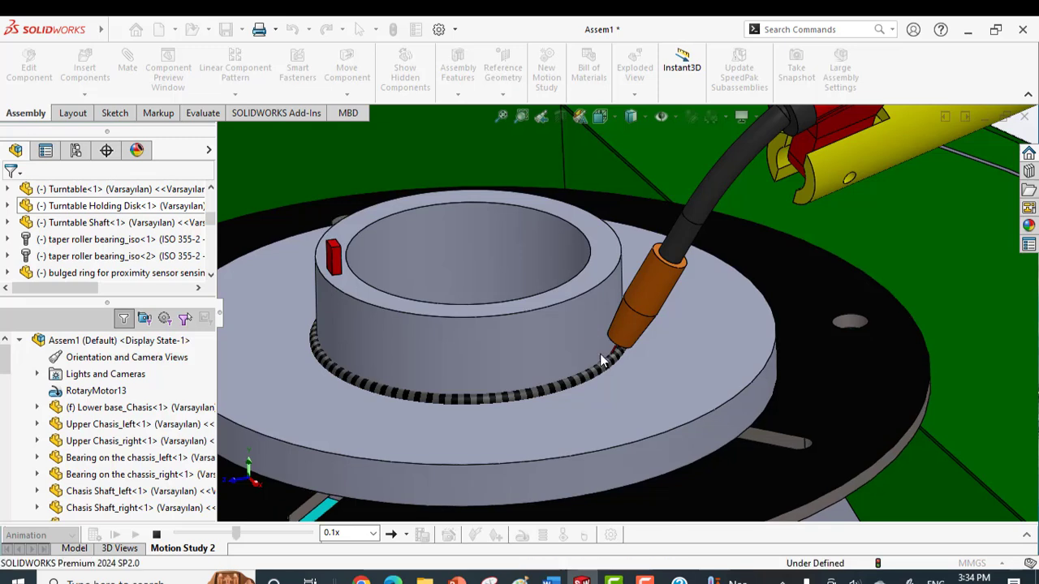
{"action": "scroll", "coordinate": [599, 358], "scroll_direction": "down", "scroll_amount": 2}
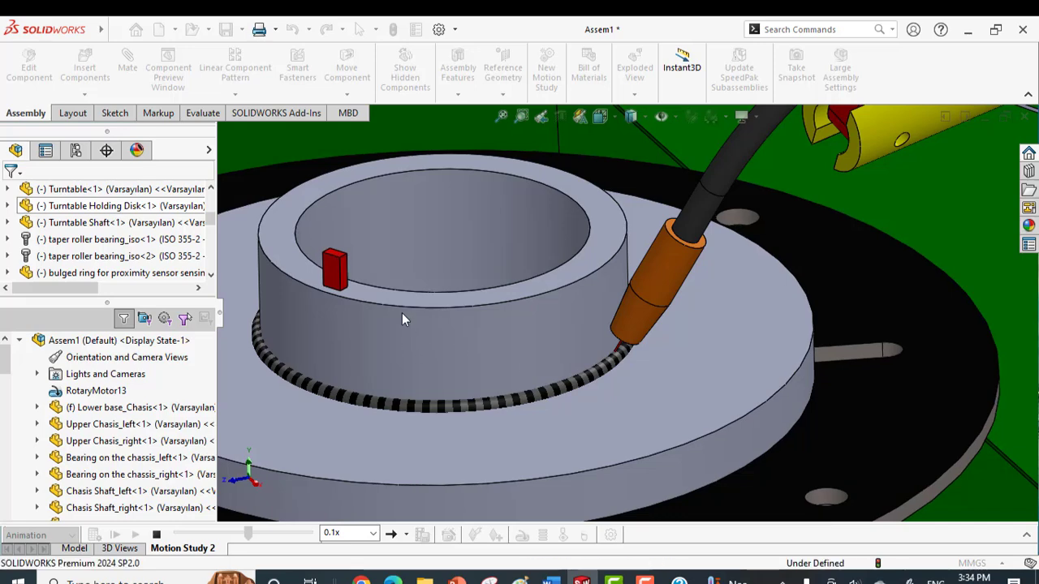
Examine the gap beneath the rotating turntable, viewing the shaft and sensor parts between the disk and the green housing.
{"action": "scroll", "coordinate": [521, 383], "scroll_direction": "up", "scroll_amount": 5}
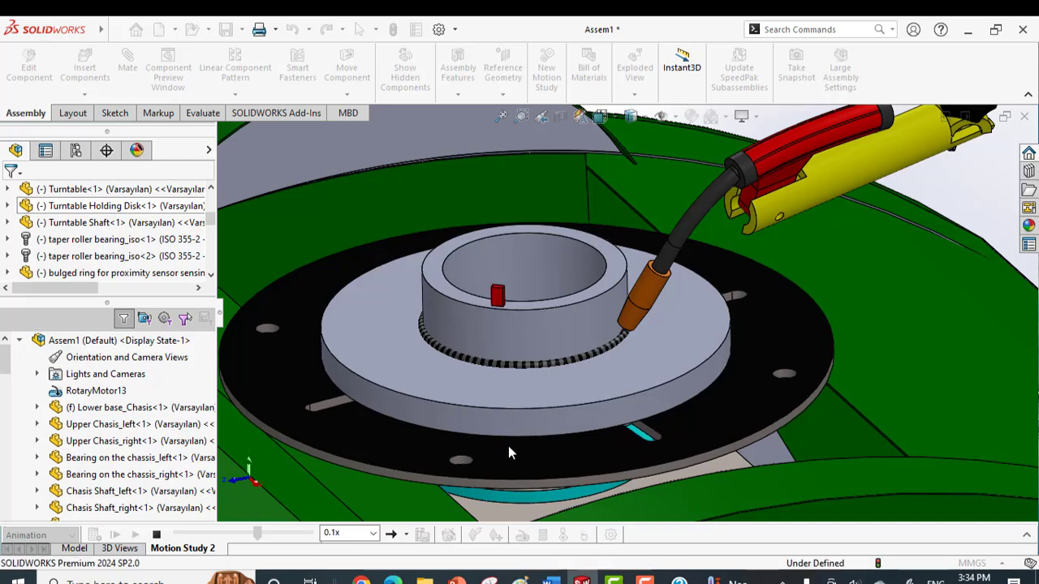
{"action": "middle_click_drag", "start_coordinate": [503, 406], "coordinate": [732, 455]}
{"action": "scroll", "coordinate": [1023, 341], "scroll_direction": "up", "scroll_amount": 1}
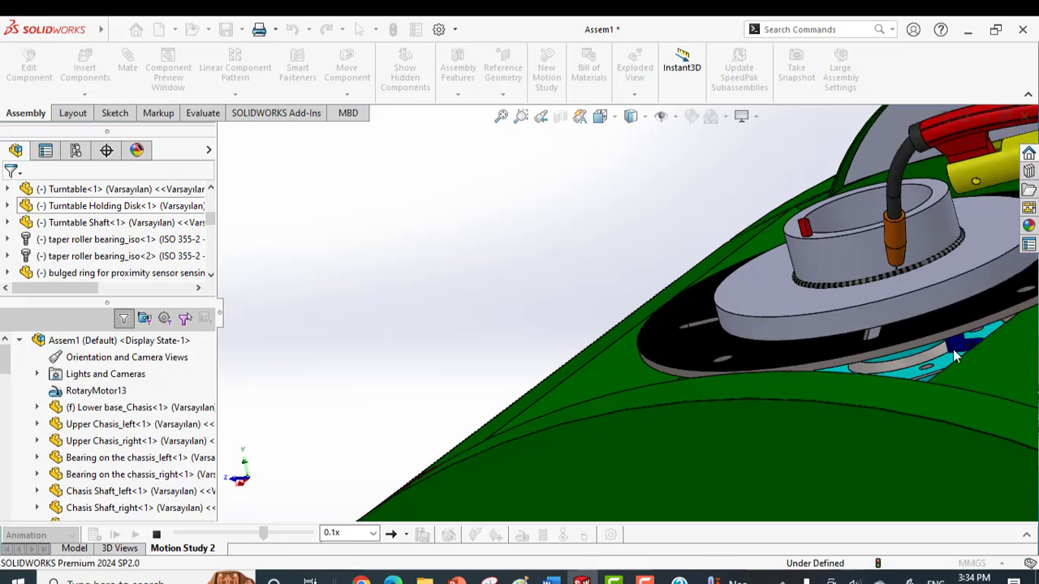
{"action": "scroll", "coordinate": [954, 351], "scroll_direction": "down", "scroll_amount": 3}
{"action": "middle_click_drag", "start_coordinate": [954, 351], "coordinate": [950, 318]}
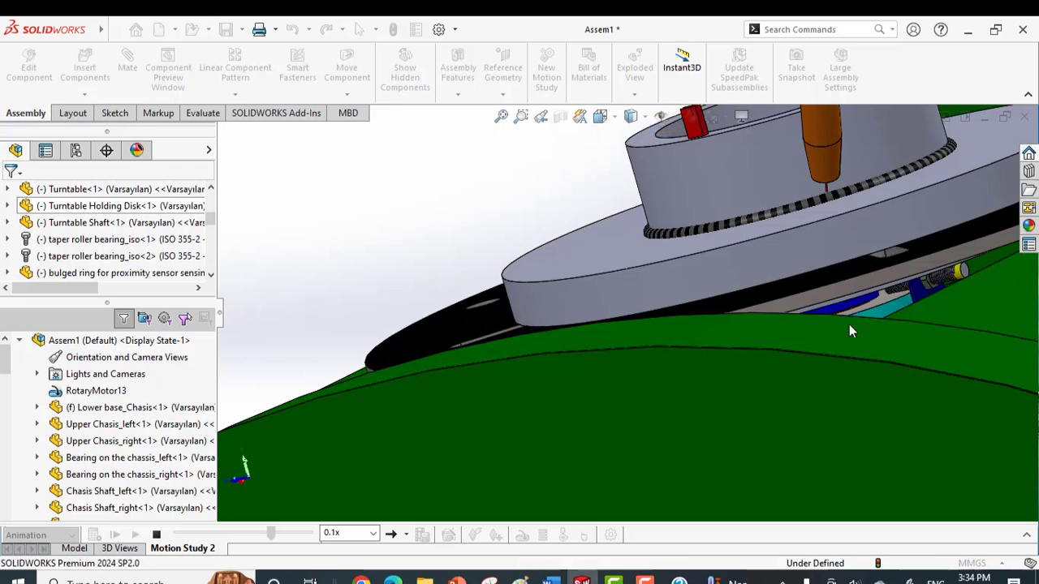
{"action": "scroll", "coordinate": [793, 293], "scroll_direction": "up", "scroll_amount": 4}
{"action": "middle_click_drag", "start_coordinate": [793, 295], "coordinate": [830, 315]}
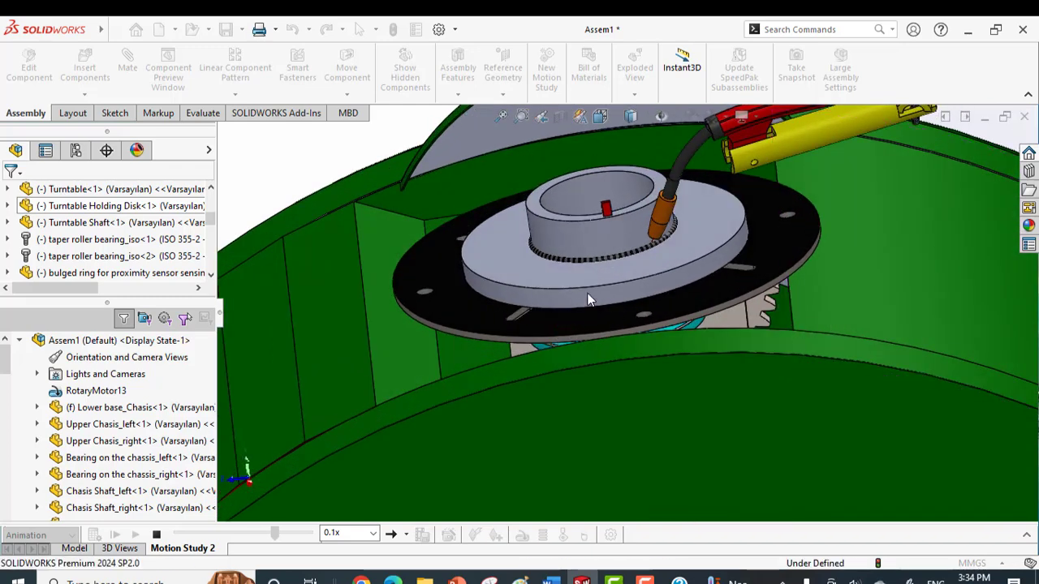
{"action": "middle_click_drag", "start_coordinate": [589, 300], "coordinate": [566, 312]}
{"action": "scroll", "coordinate": [450, 354], "scroll_direction": "down", "scroll_amount": 6}
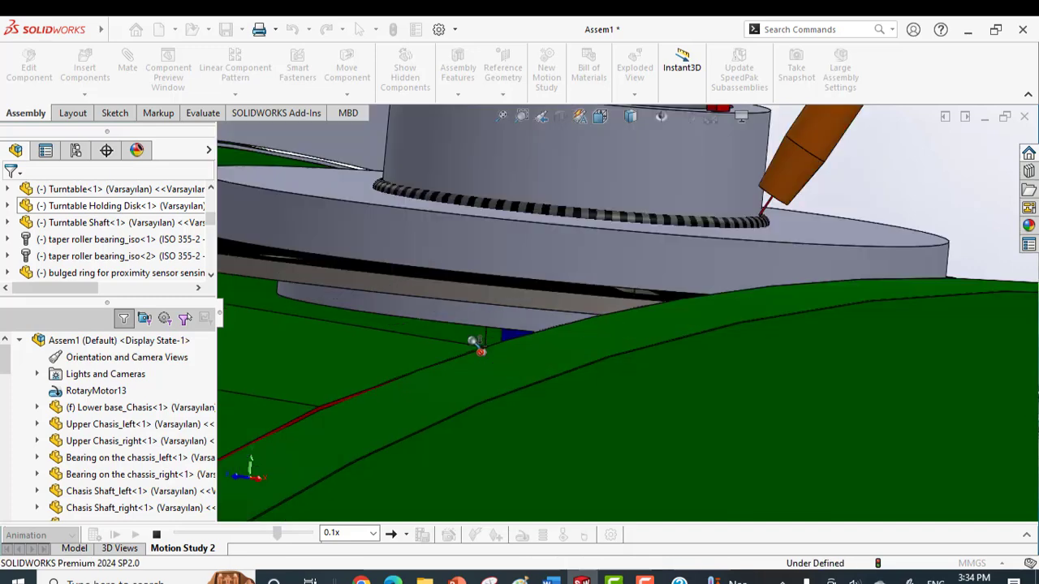
{"action": "scroll", "coordinate": [520, 333], "scroll_direction": "down", "scroll_amount": 4}
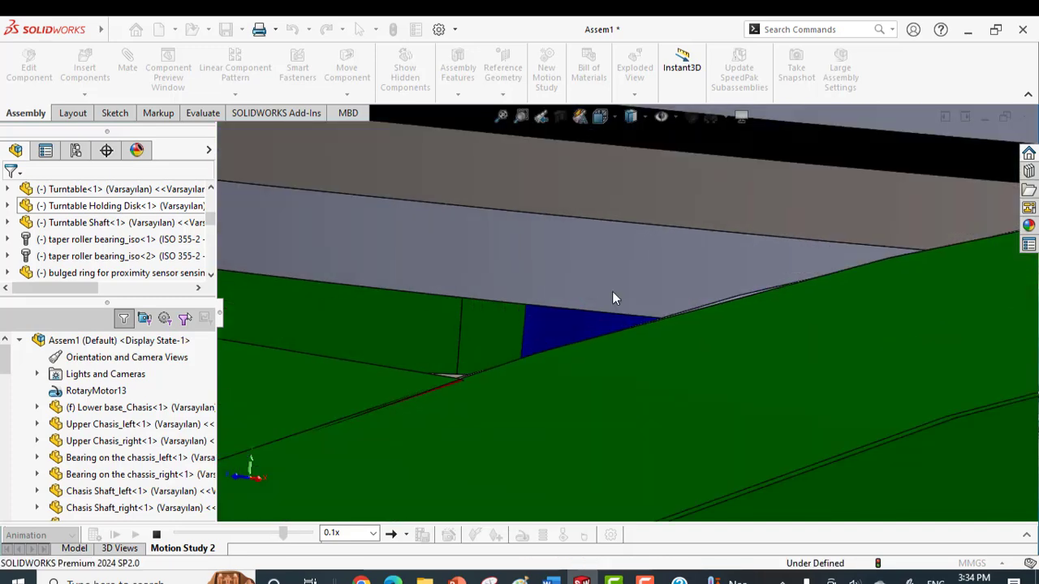
{"action": "scroll", "coordinate": [612, 291], "scroll_direction": "up", "scroll_amount": 5}
{"action": "scroll", "coordinate": [614, 293], "scroll_direction": "up", "scroll_amount": 2}
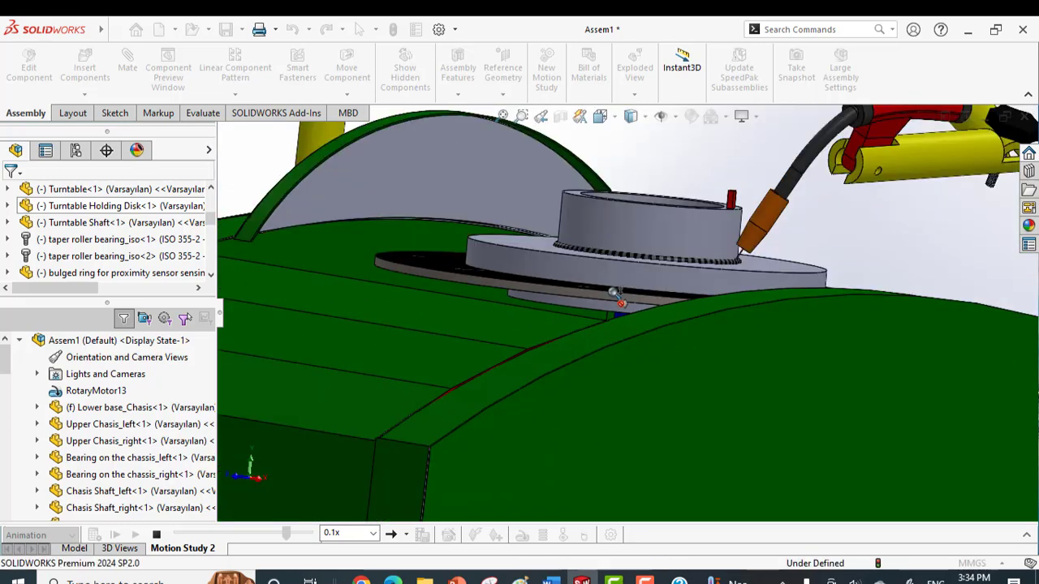
{"action": "scroll", "coordinate": [612, 291], "scroll_direction": "up", "scroll_amount": 2}
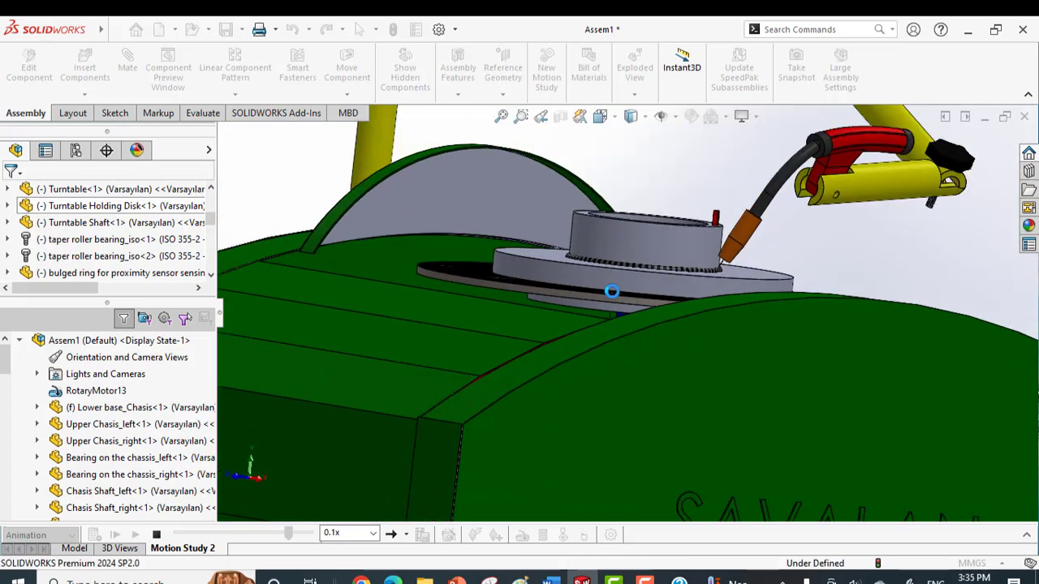
Examine the complete machine from its other side, and the torch over the rotating ring sample's seam.
{"action": "scroll", "coordinate": [679, 231], "scroll_direction": "up", "scroll_amount": 3}
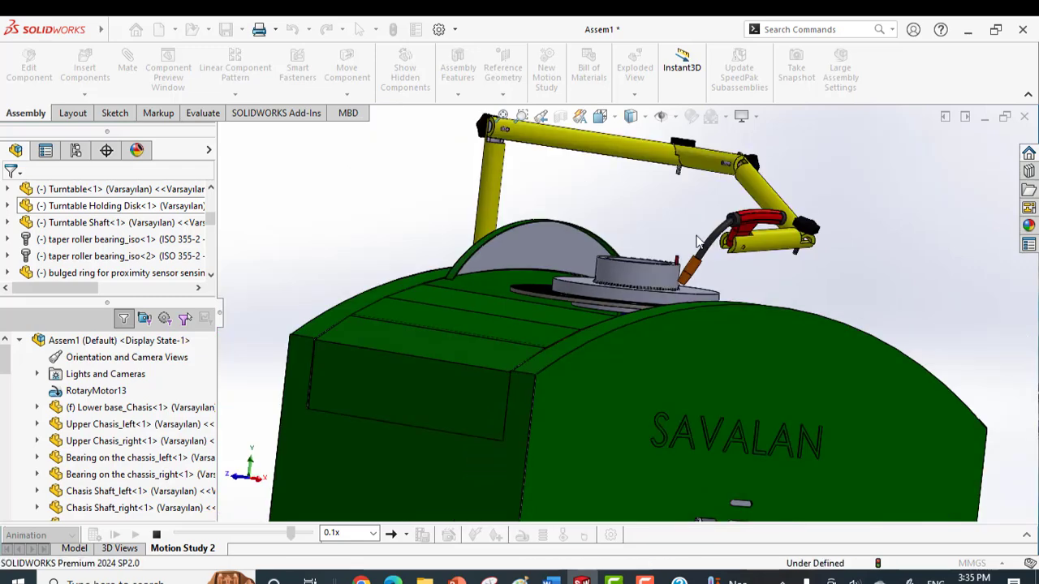
{"action": "middle_click_drag", "start_coordinate": [626, 275], "coordinate": [604, 291]}
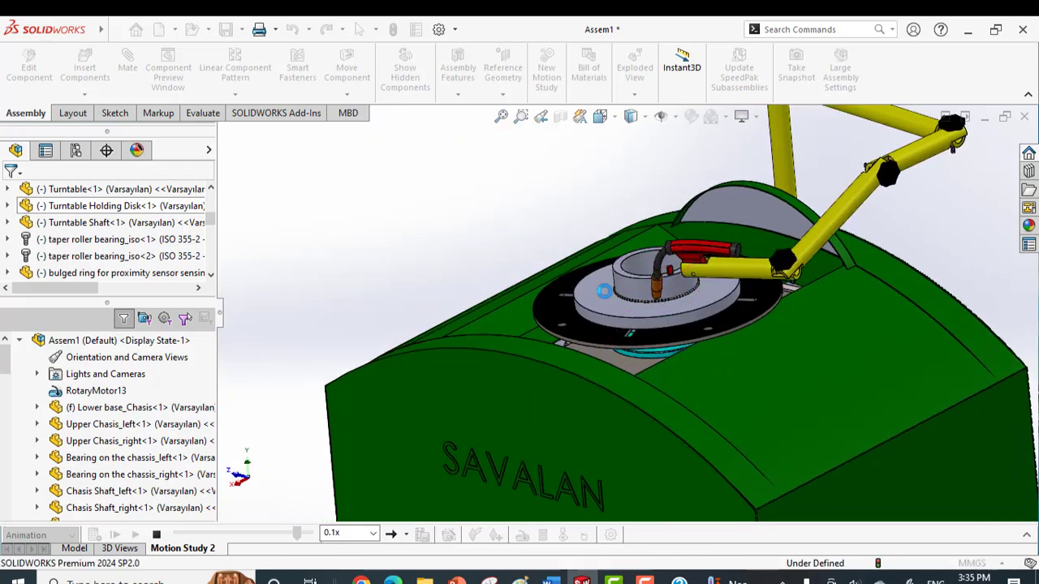
{"action": "middle_click_drag", "start_coordinate": [604, 291], "coordinate": [627, 290]}
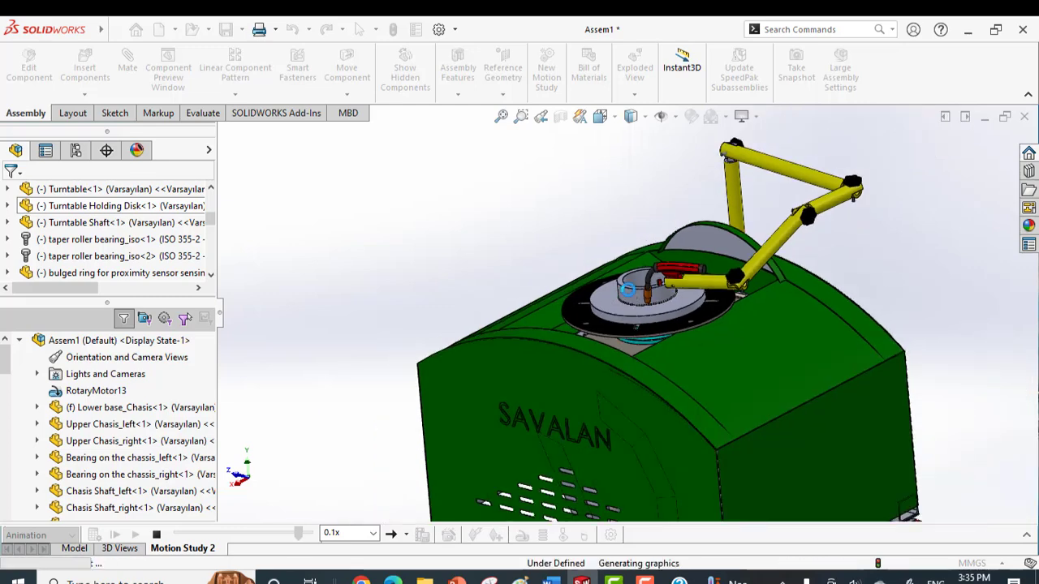
{"action": "scroll", "coordinate": [628, 289], "scroll_direction": "down", "scroll_amount": 3}
{"action": "scroll", "coordinate": [629, 290], "scroll_direction": "down", "scroll_amount": 2}
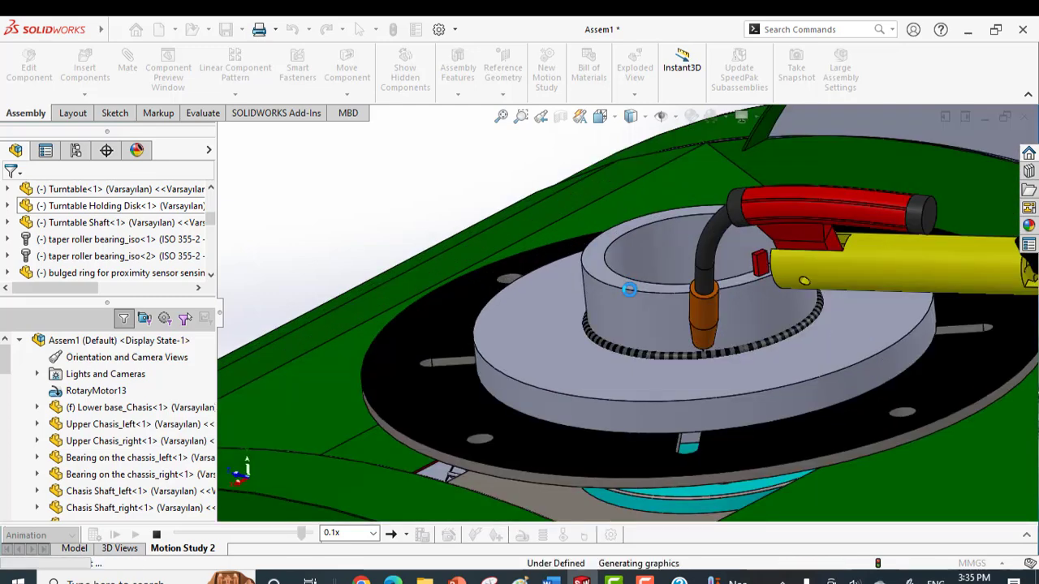